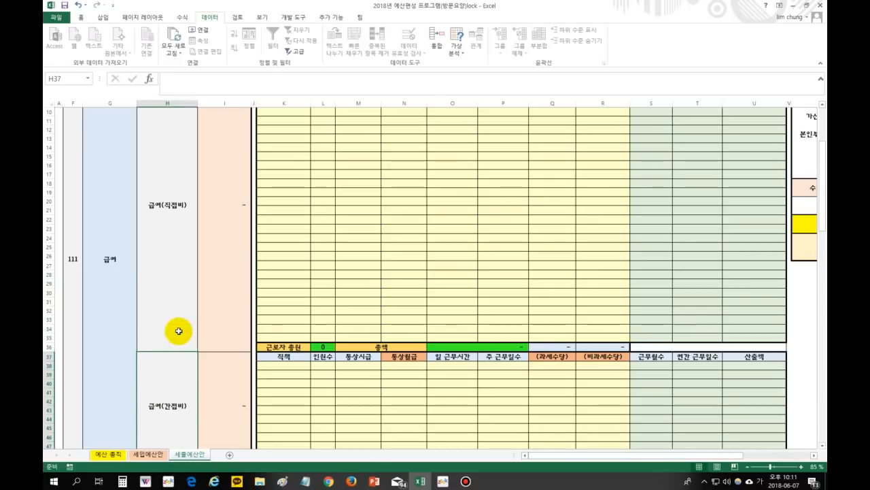
Examine the direct-cost and indirect-cost salary sections of the 세출예산안 sheet.
scroll(180, 319, down, 1)
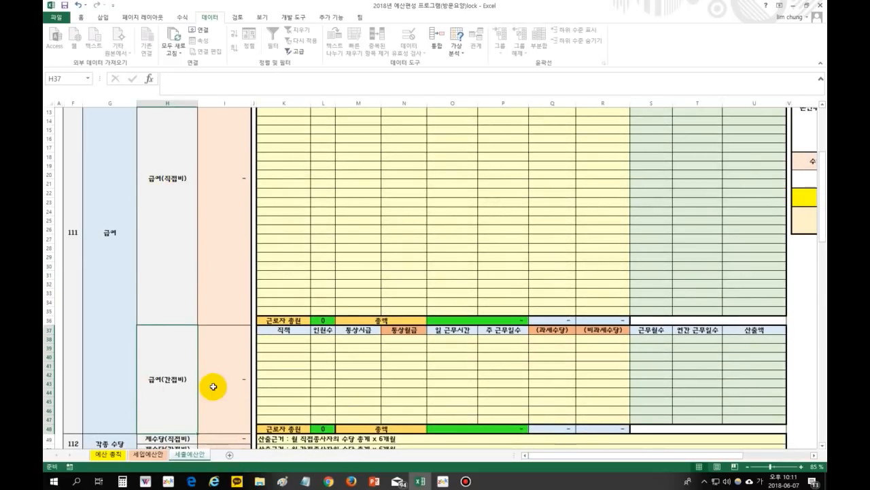
scroll(334, 410, up, 4)
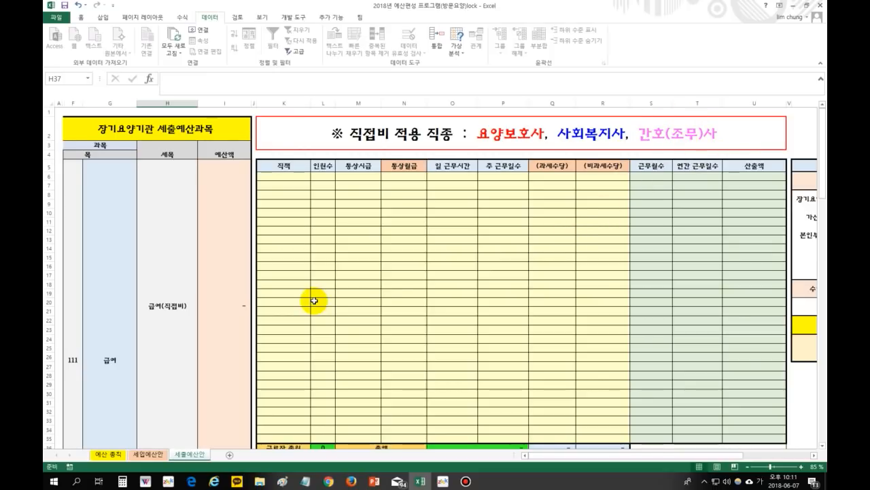
scroll(314, 301, down, 4)
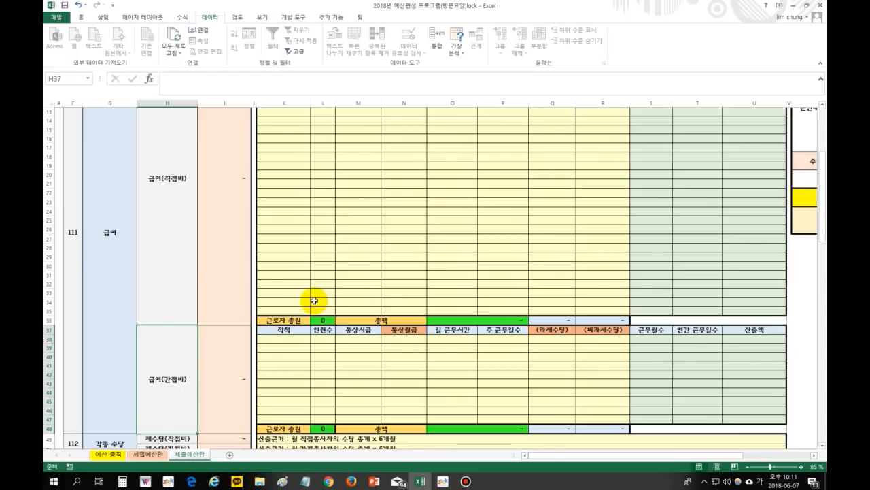
scroll(314, 301, up, 4)
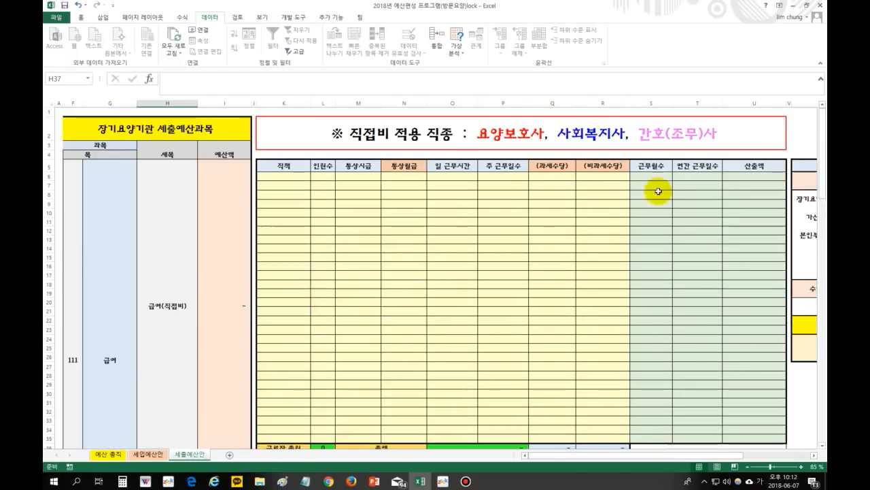
scroll(681, 200, down, 6)
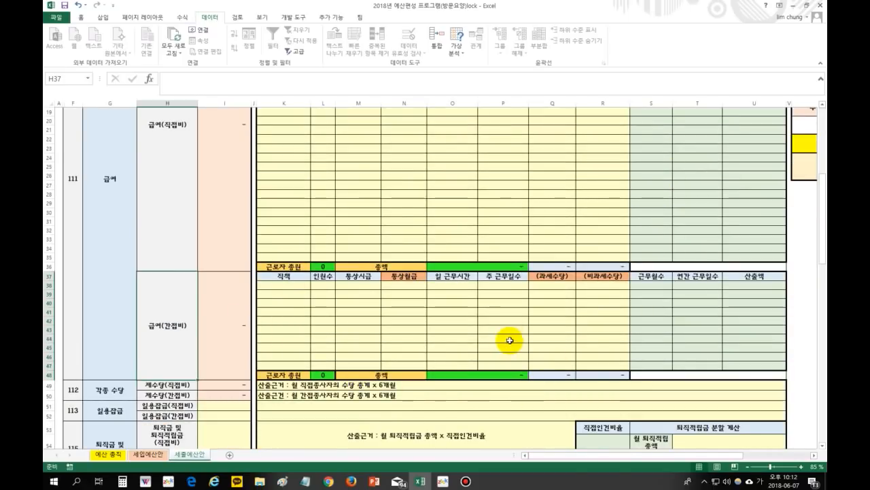
scroll(488, 387, up, 3)
scroll(488, 386, up, 3)
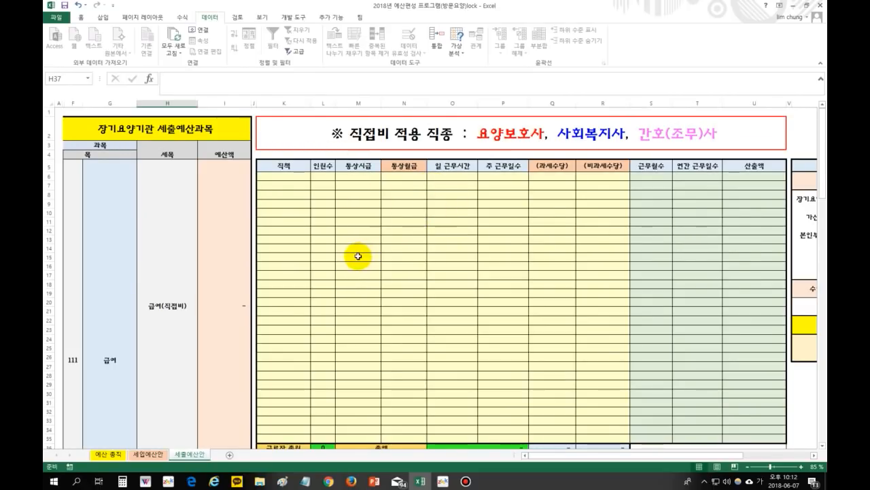
In the first direct-cost salary row, choose 요양보호사 as the 직책 and enter 9200 as the 통상시급.
click(279, 178)
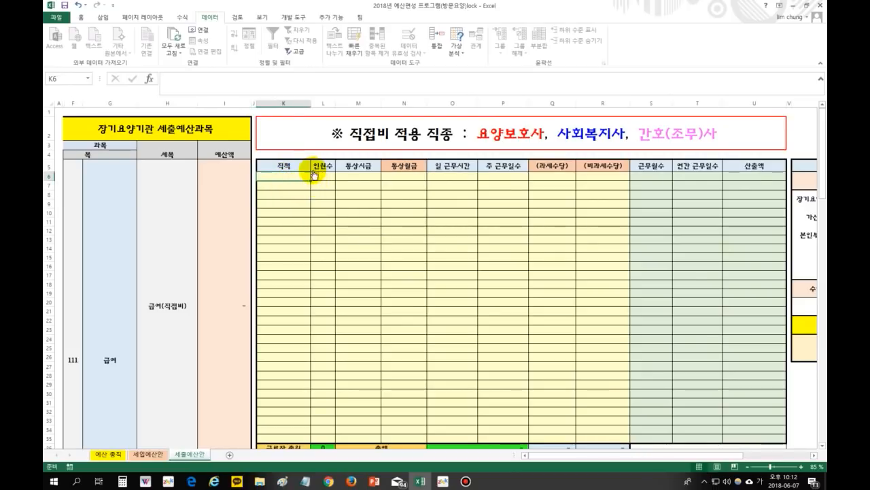
click(315, 177)
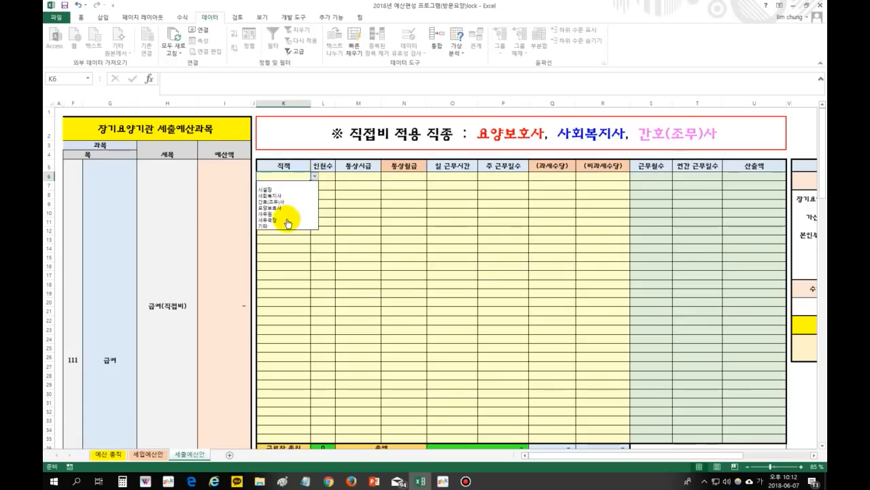
click(291, 208)
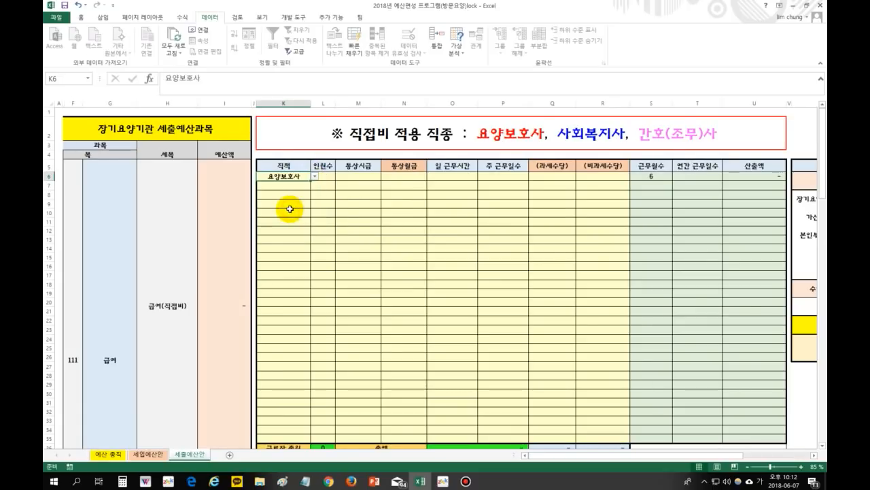
click(357, 177)
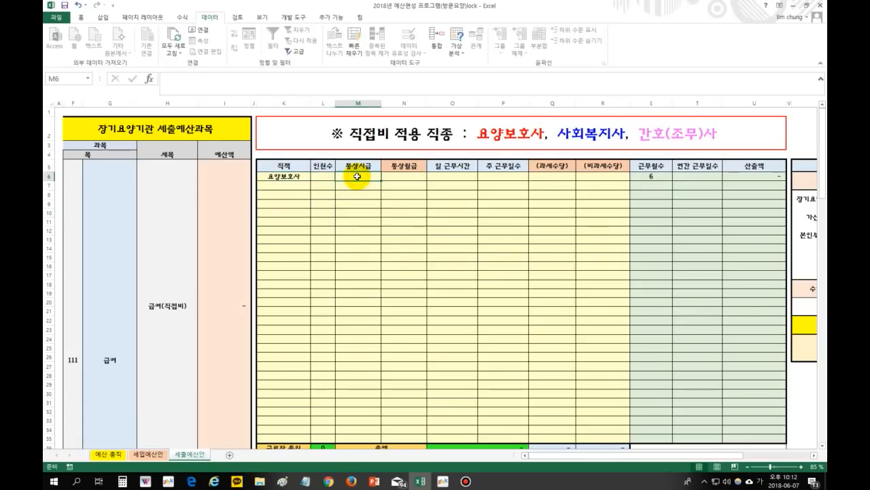
text(9200)
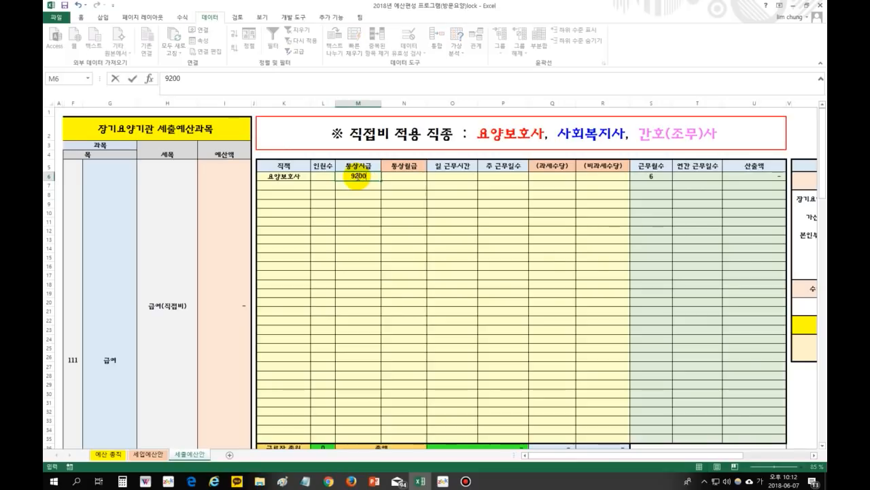
click(437, 195)
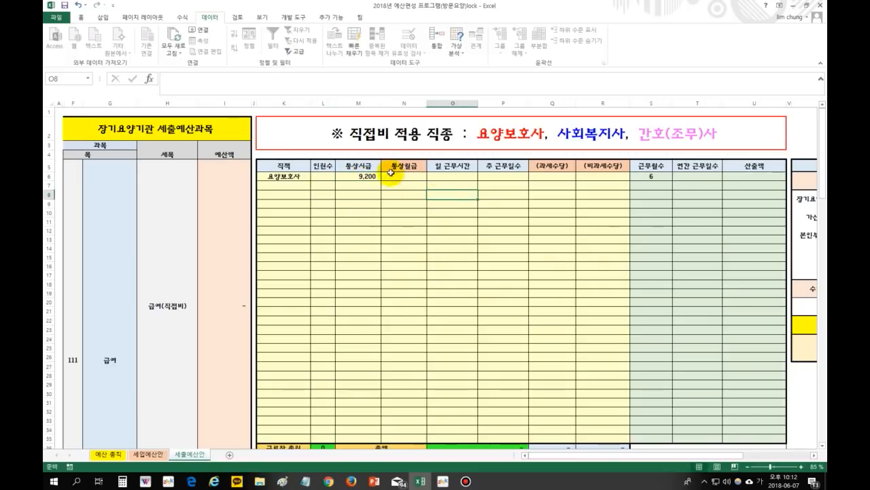
click(469, 204)
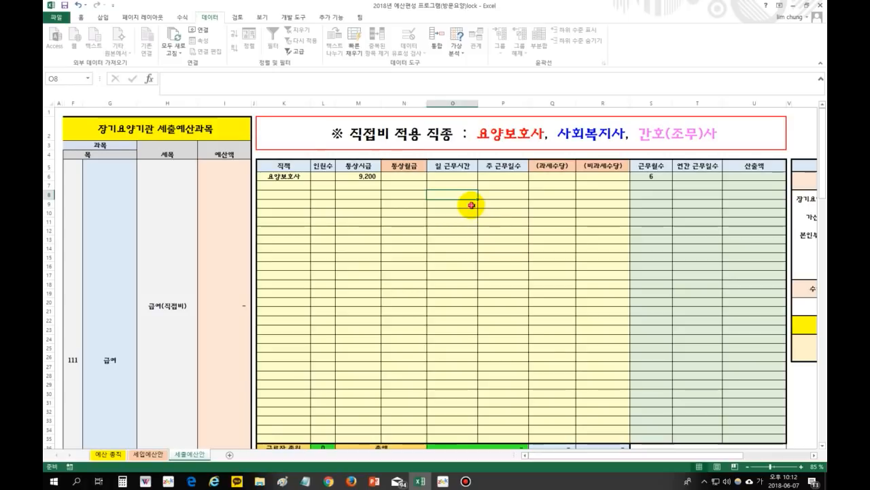
Set the 요양보호사 row's 일 근무시간 to 8 and its 주 근무일수 to 5.
click(461, 178)
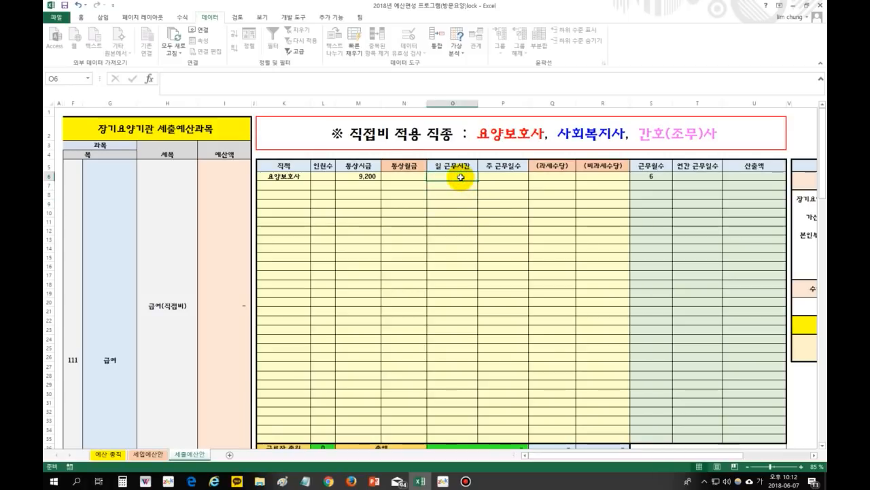
text(3)
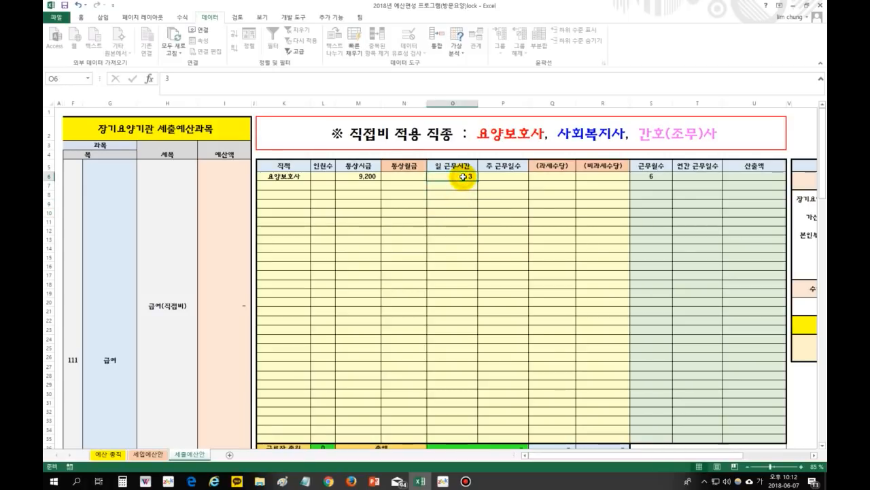
click(469, 219)
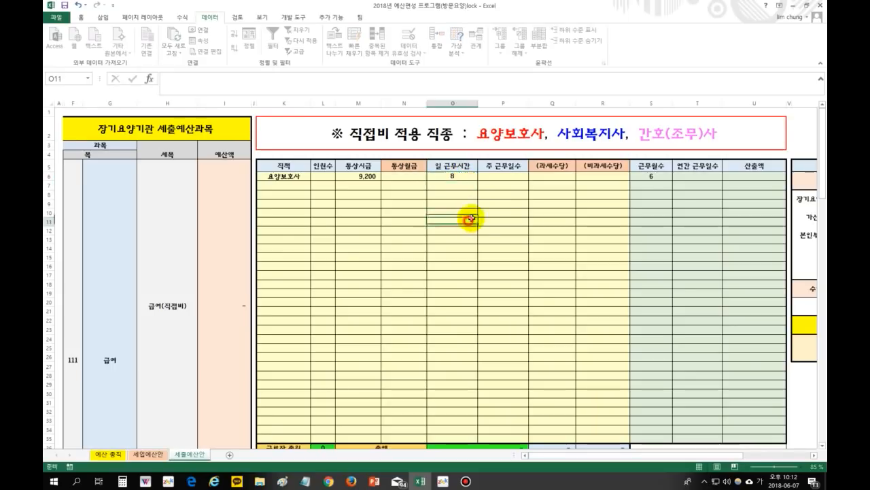
click(503, 178)
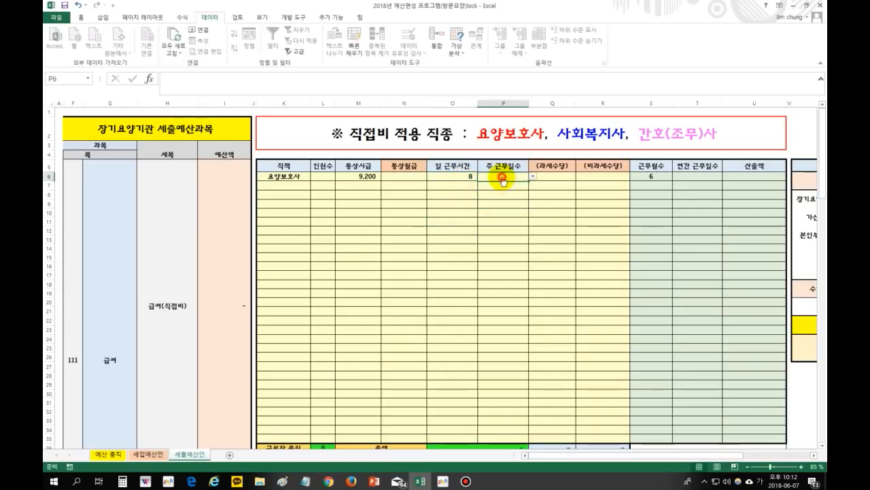
click(533, 176)
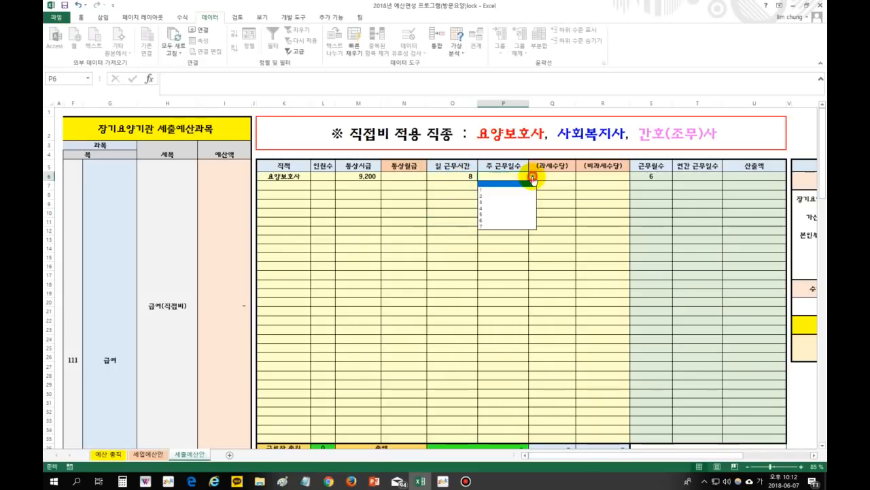
click(523, 215)
click(511, 230)
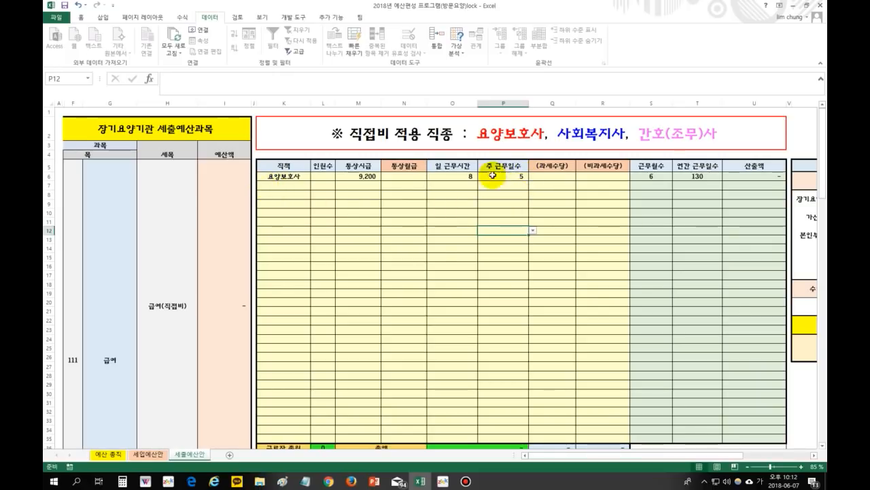
Enter 2 as the 인원수 for the 요양보호사 row.
click(321, 177)
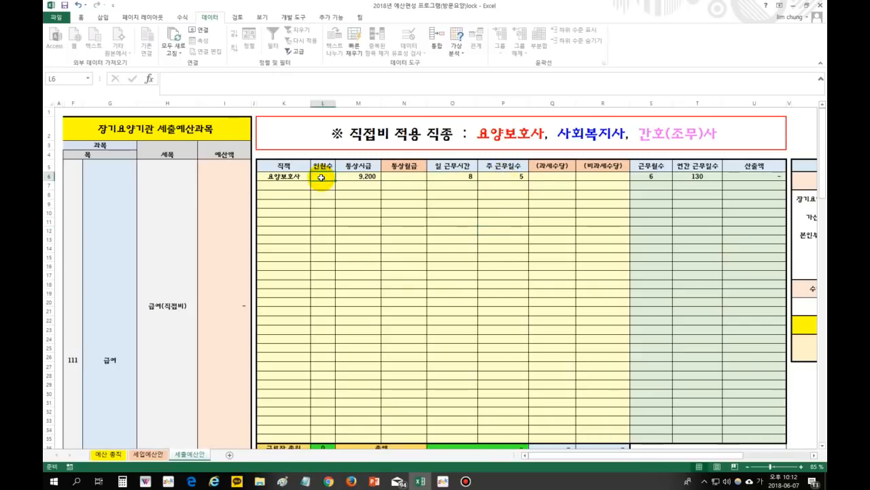
text(2)
click(384, 221)
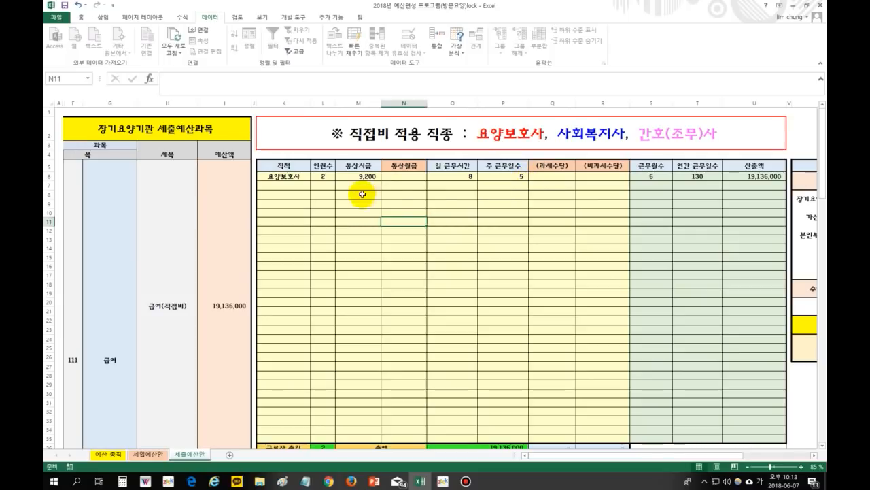
Try an 인원수 of 4 in the 요양보호사 row and set it back to 2.
click(321, 176)
text(4)
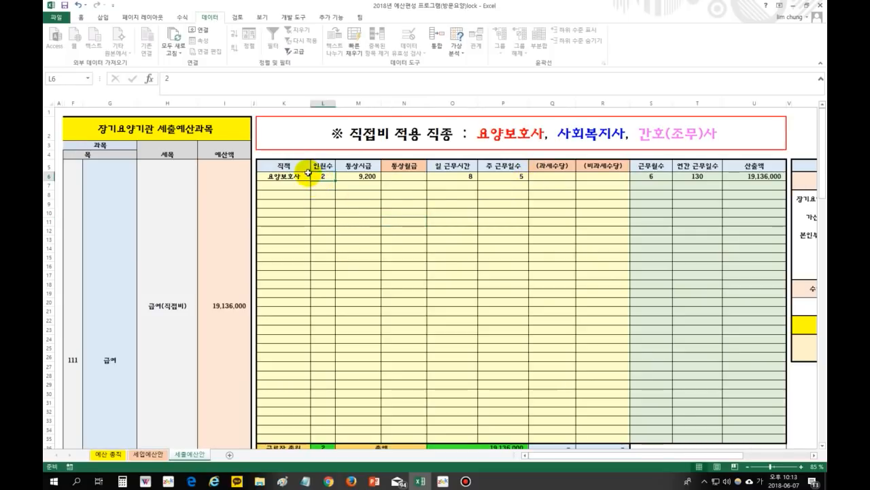
click(356, 257)
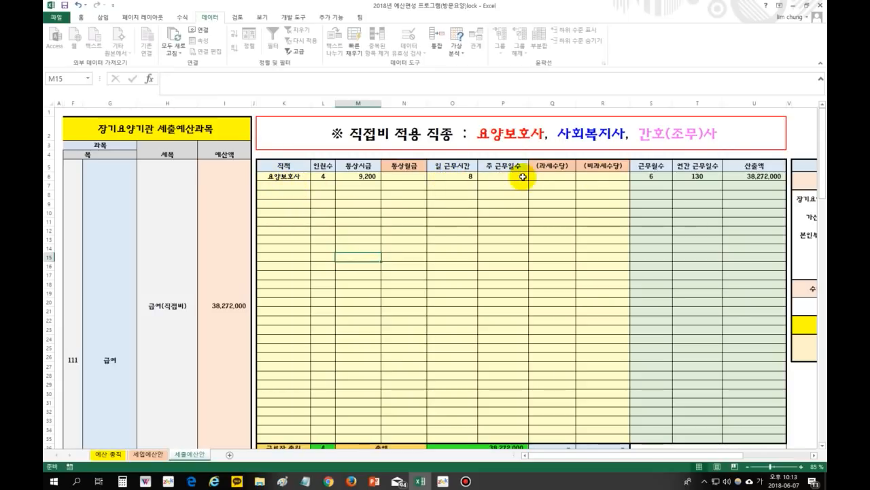
click(323, 176)
text(2)
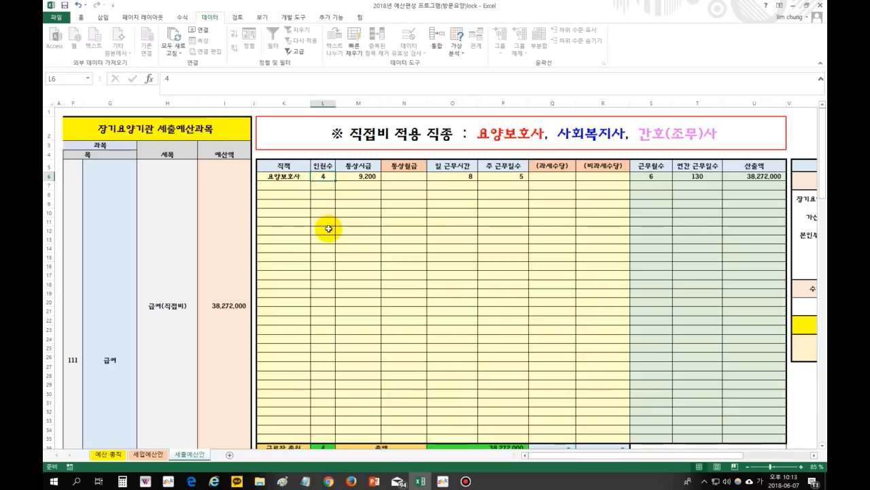
click(414, 233)
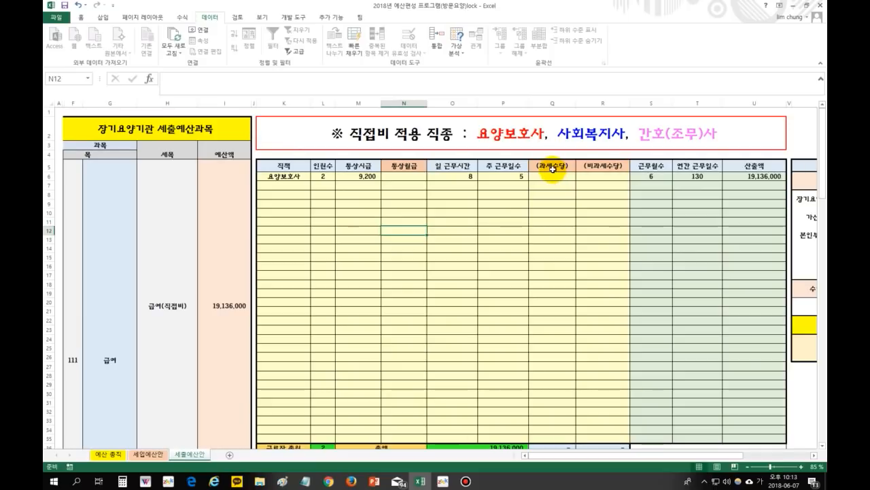
Read the note on the 과세수당 heading and enter 300000 as the 요양보호사 row's taxable allowance.
click(580, 231)
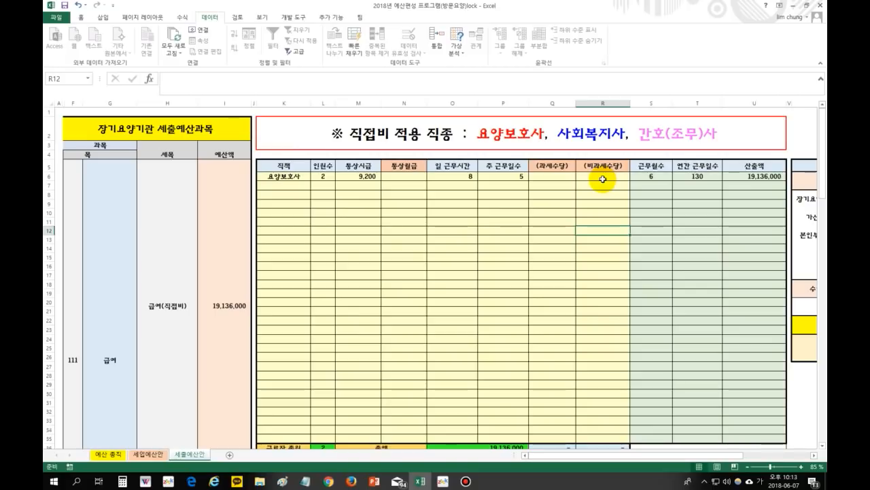
click(549, 165)
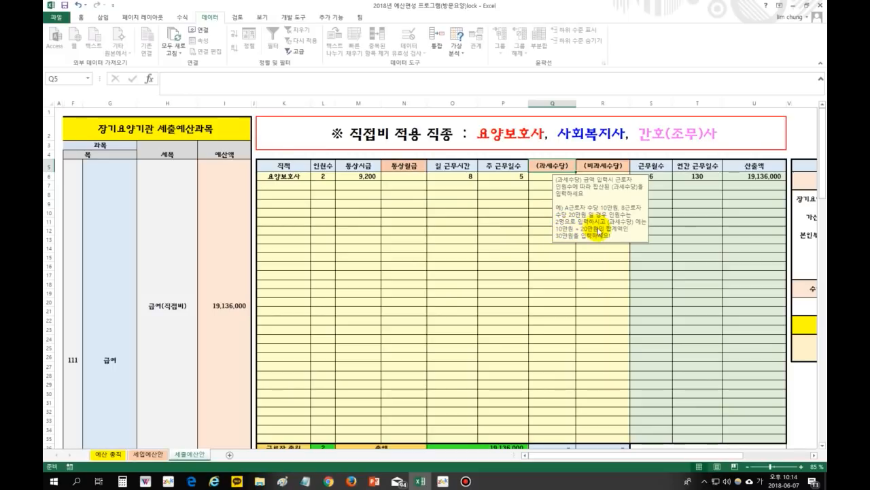
click(541, 177)
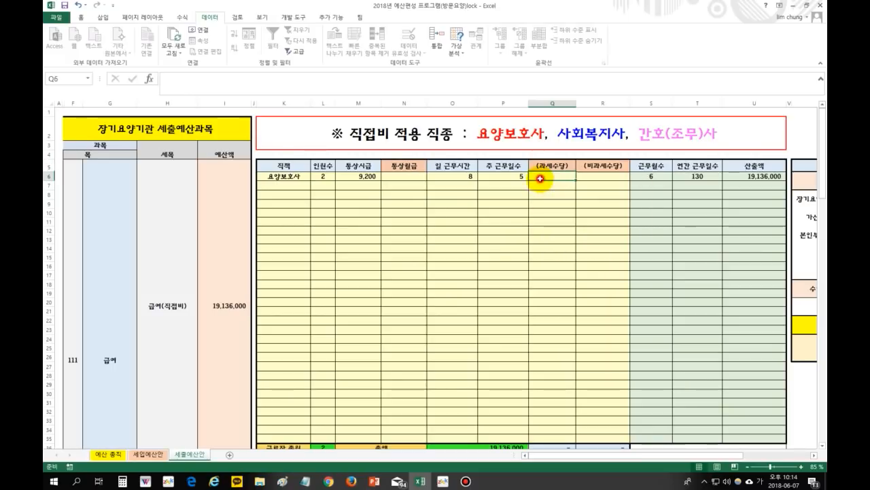
text(300000)
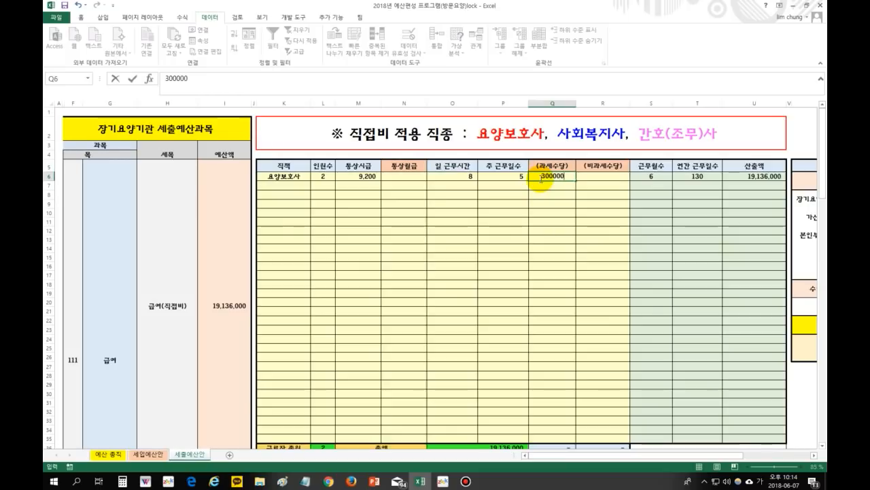
key(Return)
Read the note on the 비과세수당 heading and enter 300000 as the 요양보호사 row's non-taxable allowance.
click(601, 172)
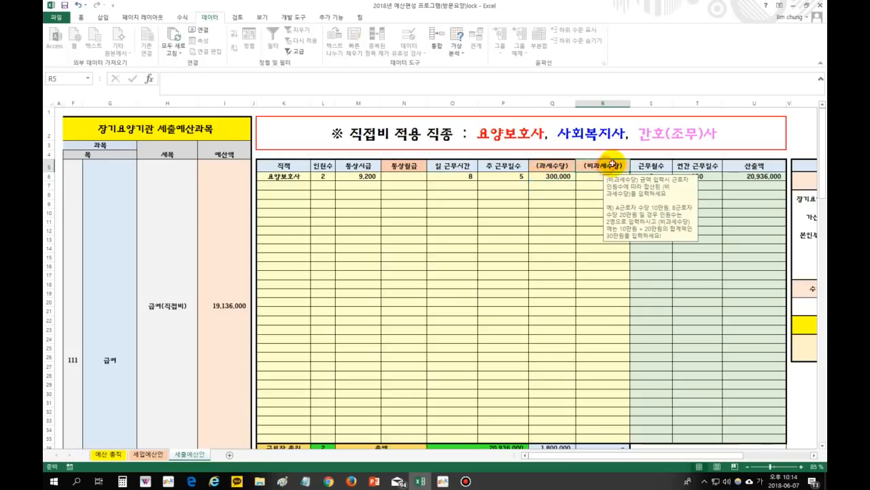
click(592, 178)
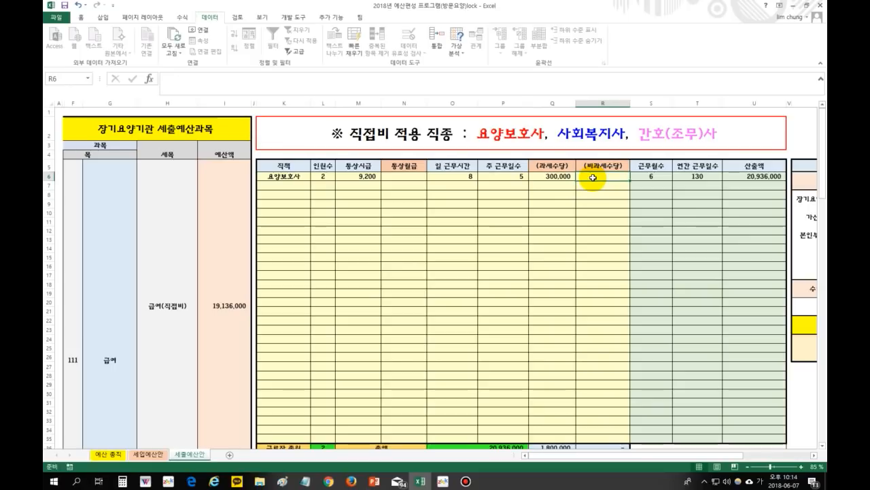
text(300000)
key(Return)
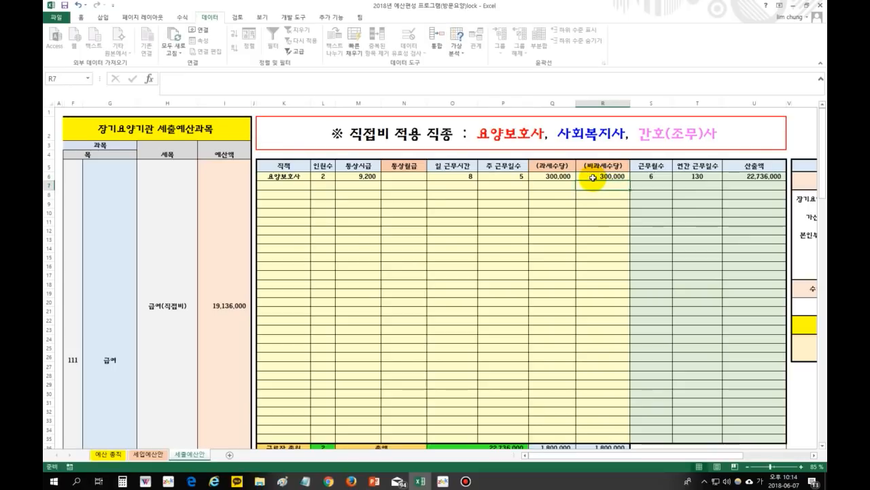
click(589, 231)
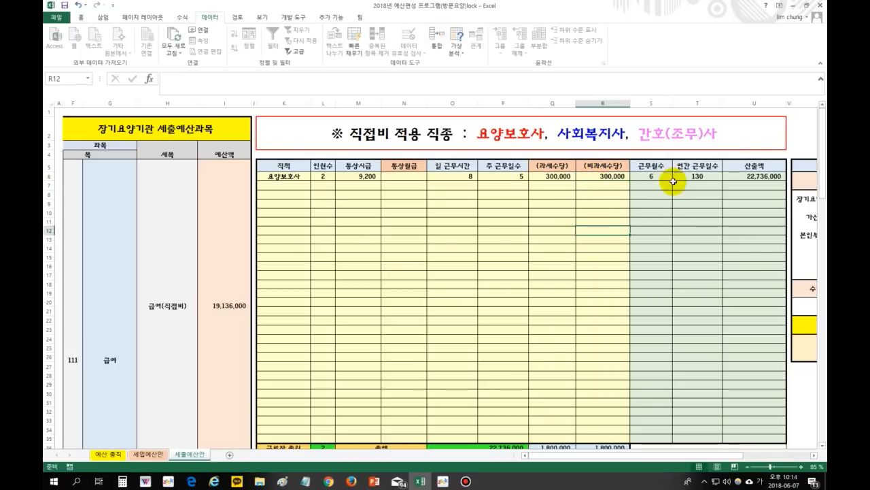
Switch to the 세입예산안 sheet and check the choices for 예산적용 월수, leaving it at 6.
click(147, 455)
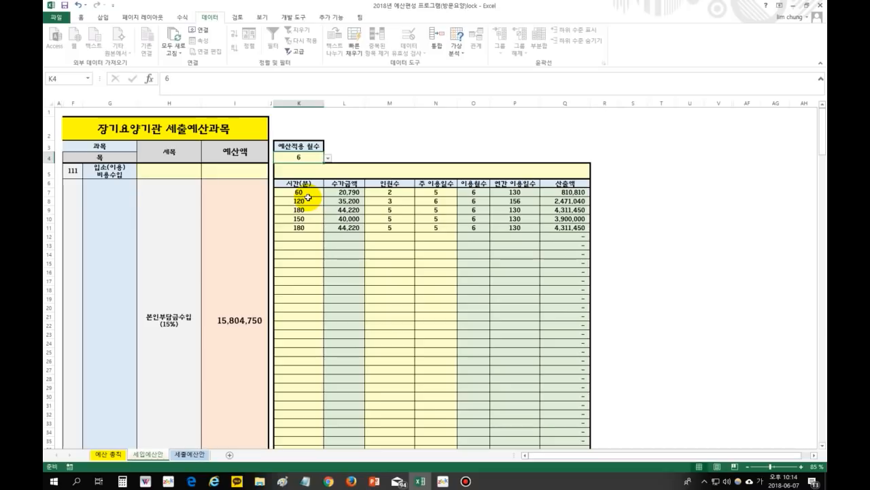
click(328, 157)
click(321, 172)
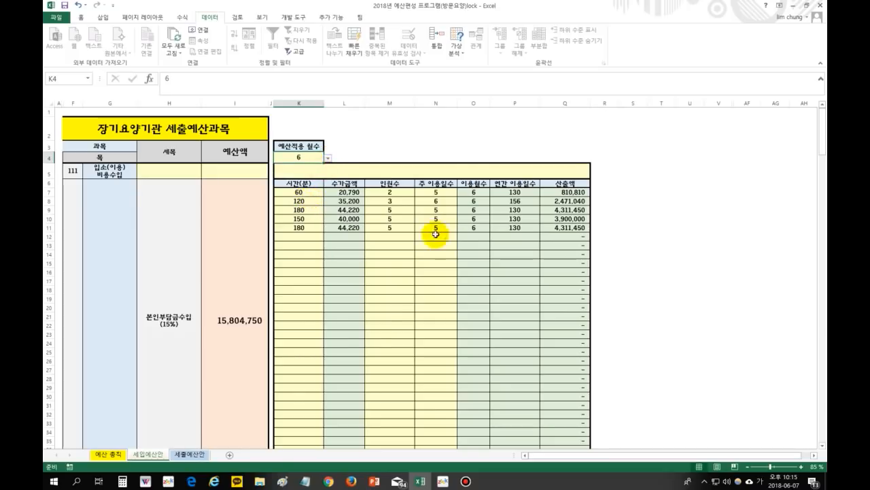
Try 12 for 예산적용 월수 on the 세입예산안 sheet and set it back to 6.
click(328, 157)
click(325, 178)
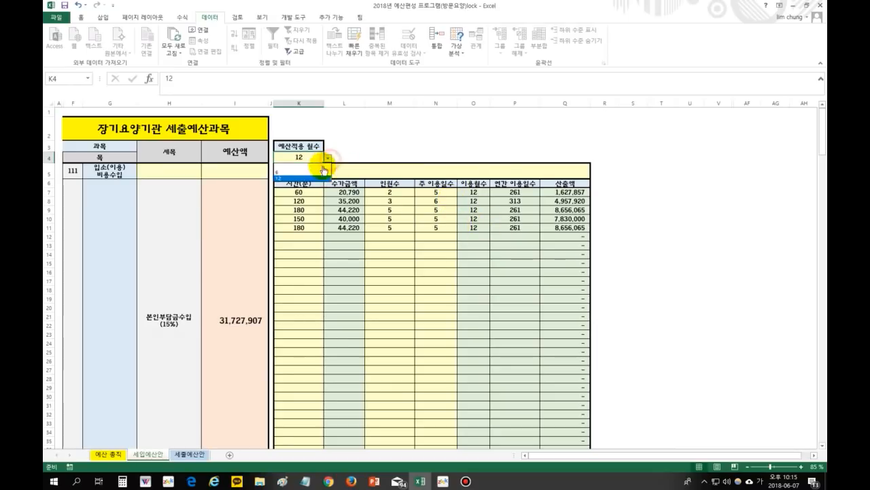
click(316, 171)
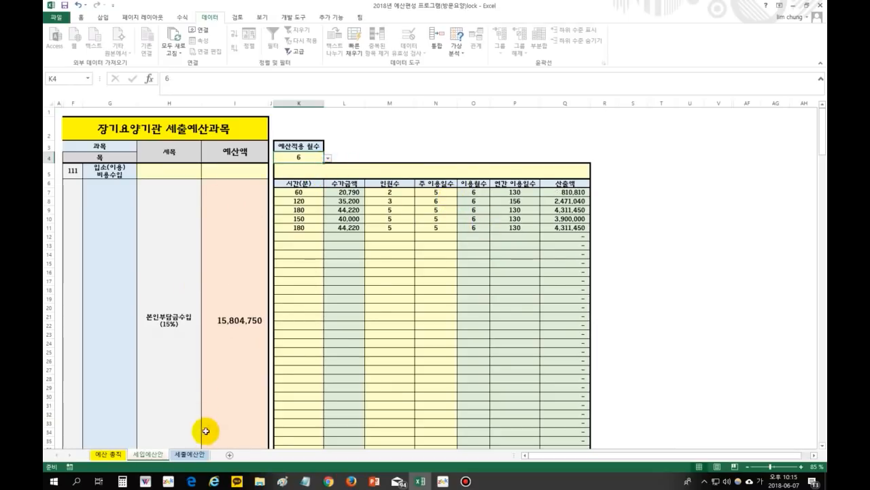
Return to the 세출예산안 sheet and review the first 요양보호사 row's 연간 근무일수, 통상시급, 인원수 and 일 근무시간.
click(190, 454)
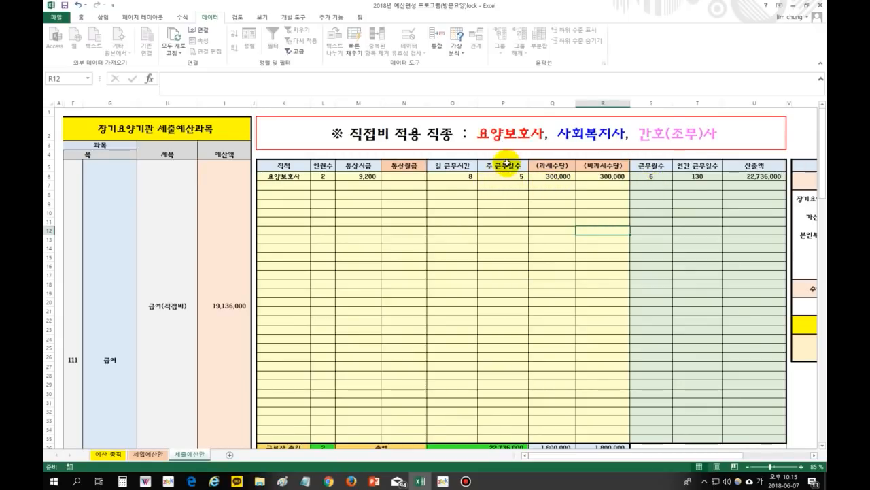
click(695, 178)
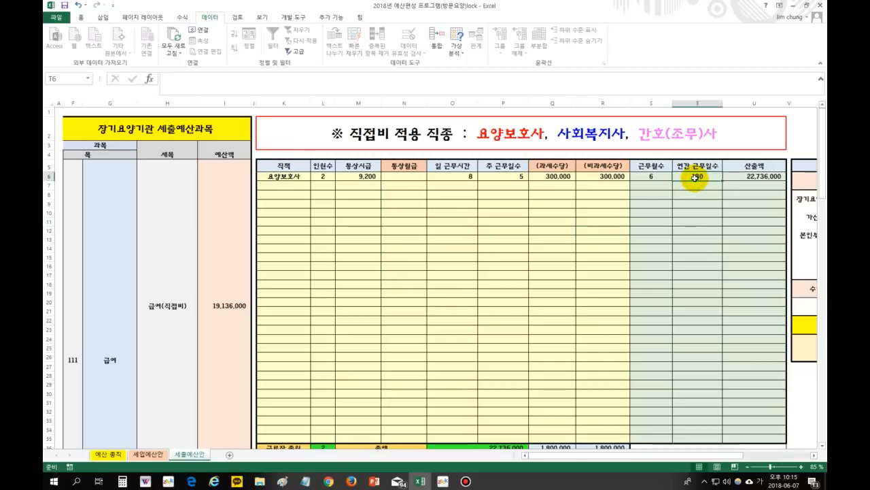
click(355, 176)
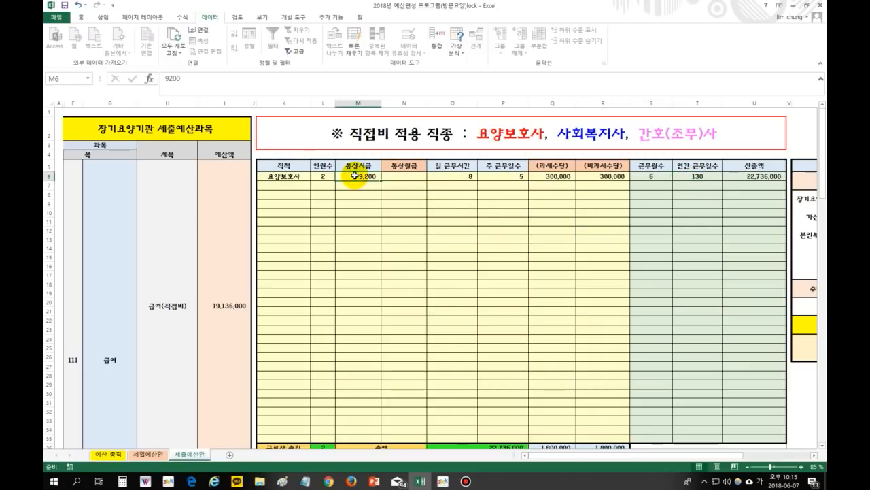
click(323, 177)
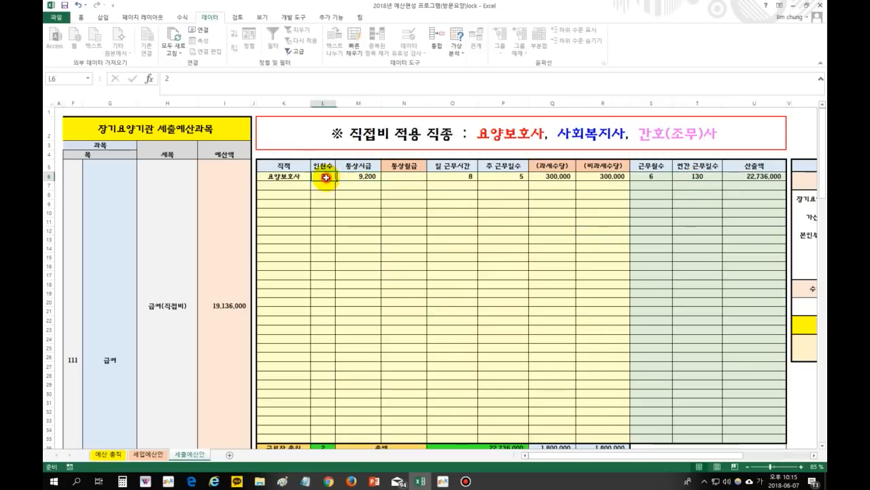
click(460, 178)
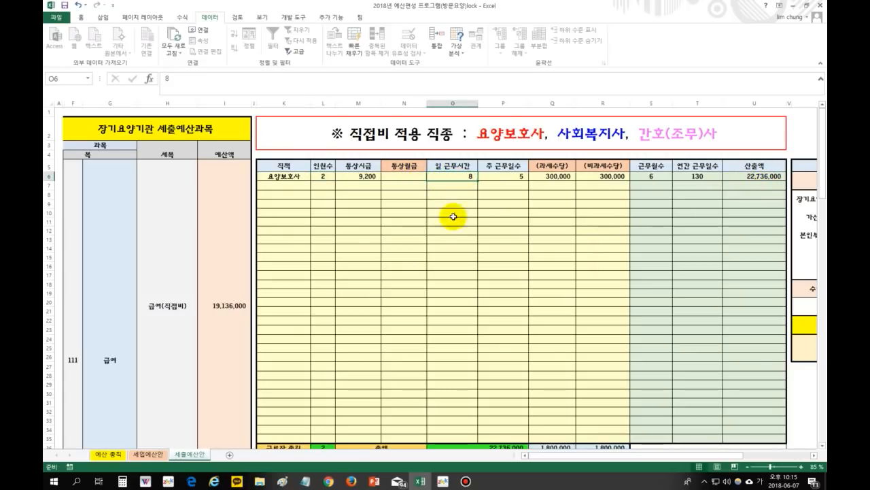
Add a second 요양보호사 row with a 통상시급 of 9200 and a 일 근무시간 of 3.
click(291, 184)
click(309, 185)
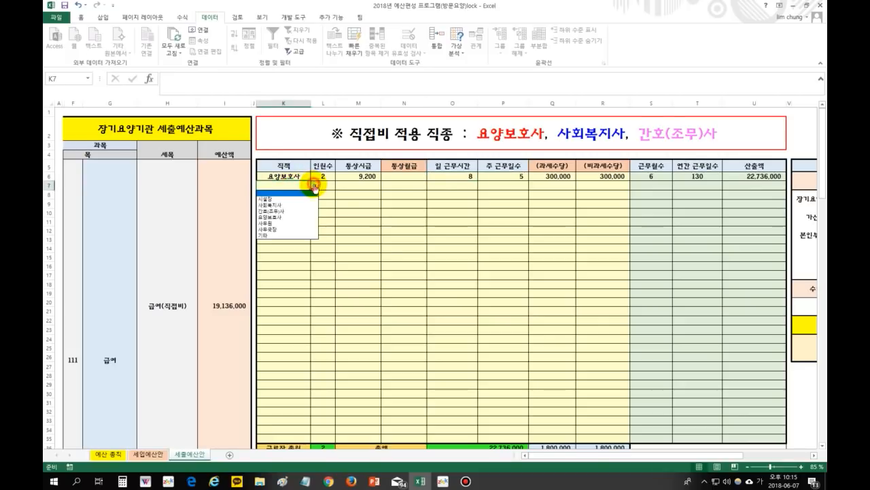
click(301, 212)
click(369, 184)
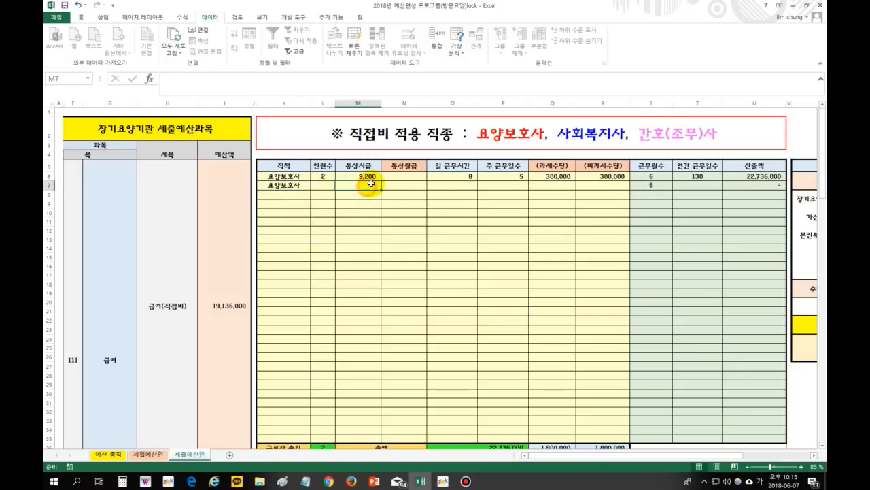
text(920)
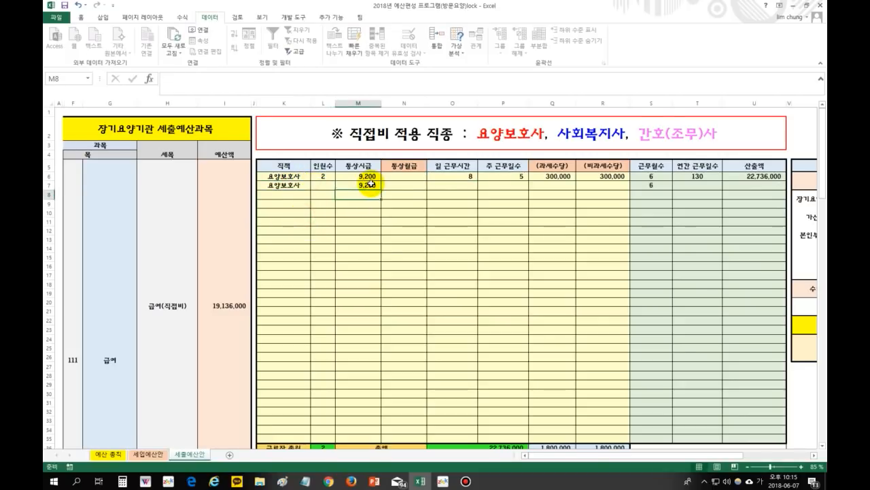
double_click(452, 183)
text(3)
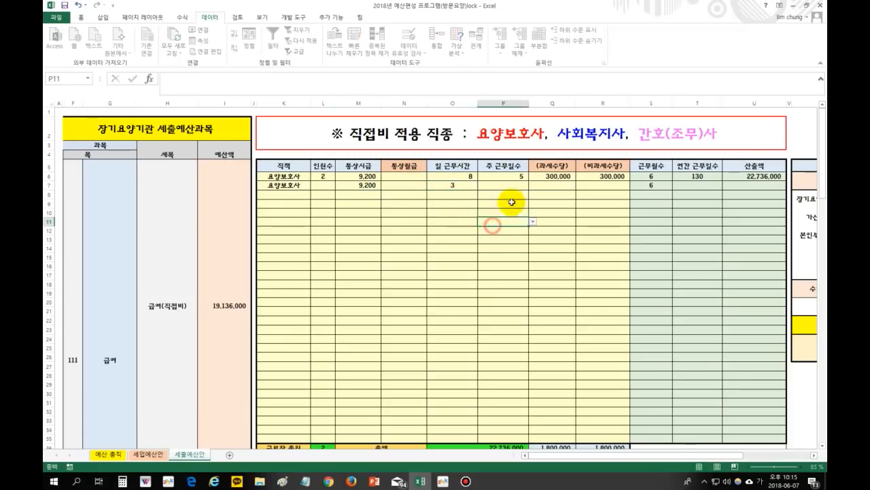
Set the second 요양보호사 row's 주 근무일수 to 6 and its 인원수 to 4.
click(510, 184)
click(532, 185)
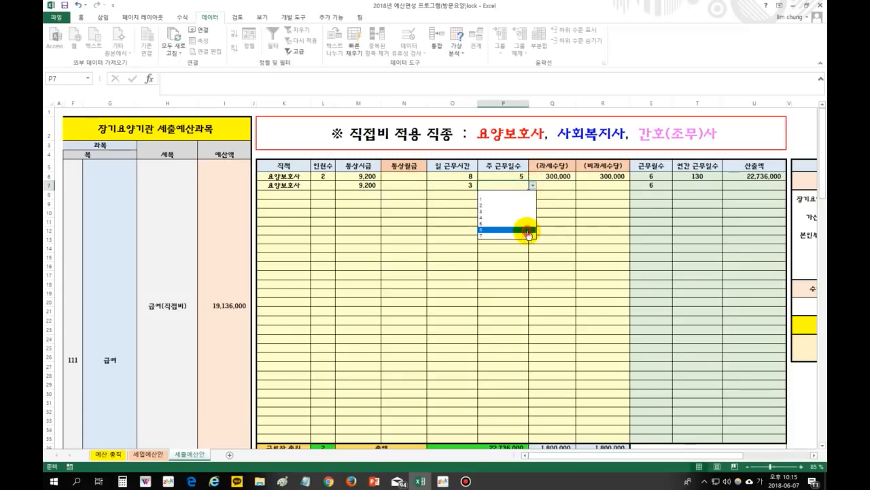
click(527, 229)
click(327, 192)
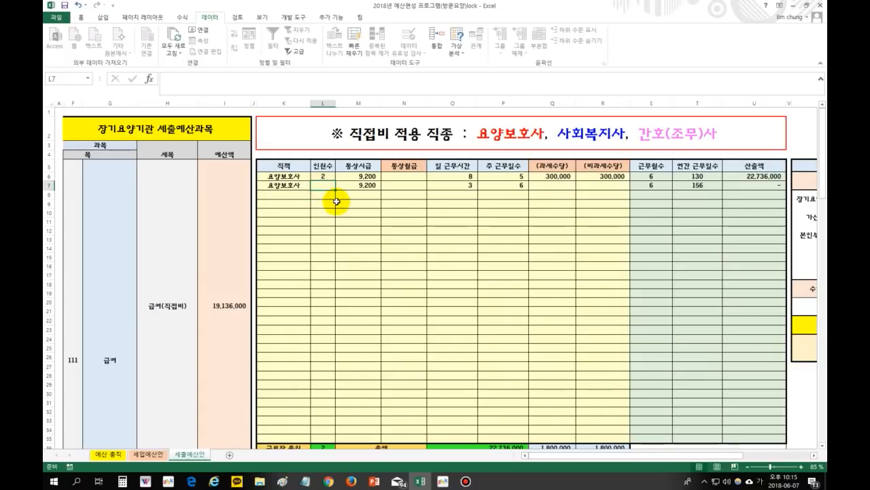
text(4)
click(376, 238)
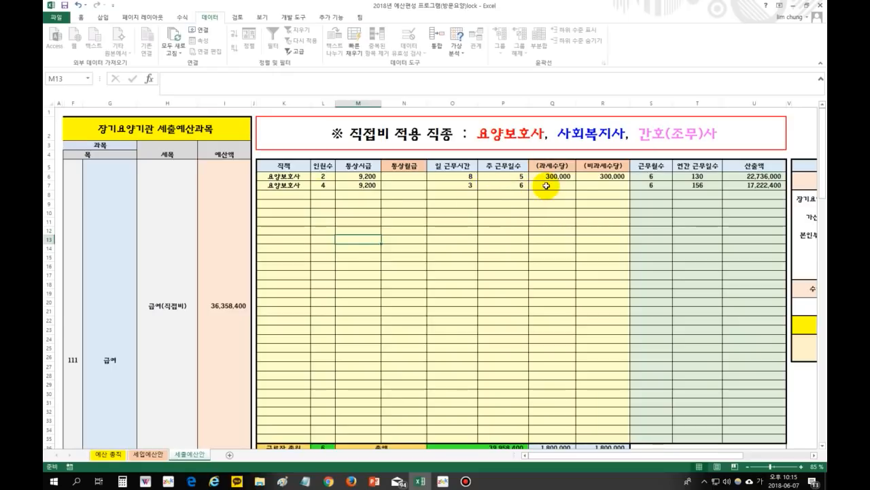
Enter 100000 as the second 요양보호사 row's taxable allowance and 300000 as its non-taxable allowance, and check the row's 산출액.
click(546, 186)
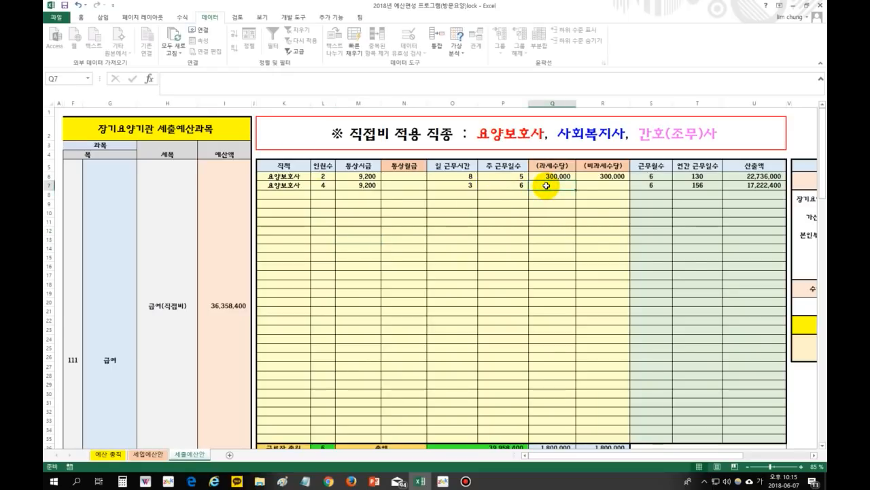
text(100,000)
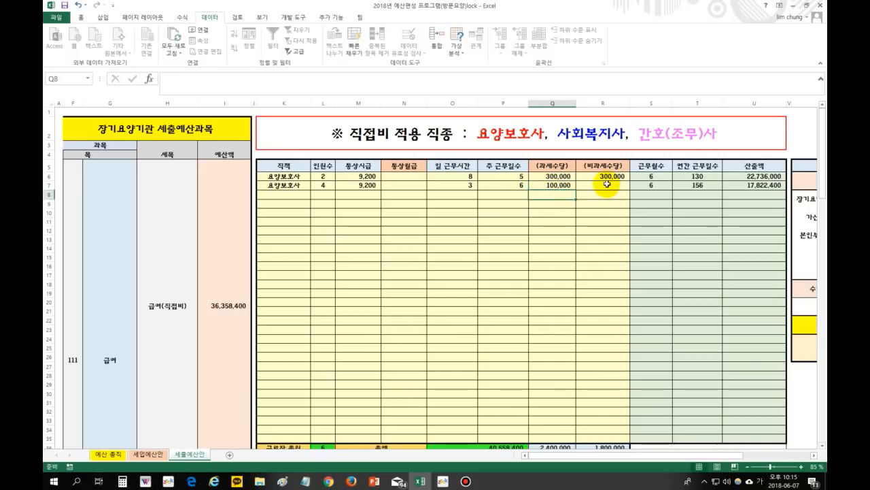
click(604, 185)
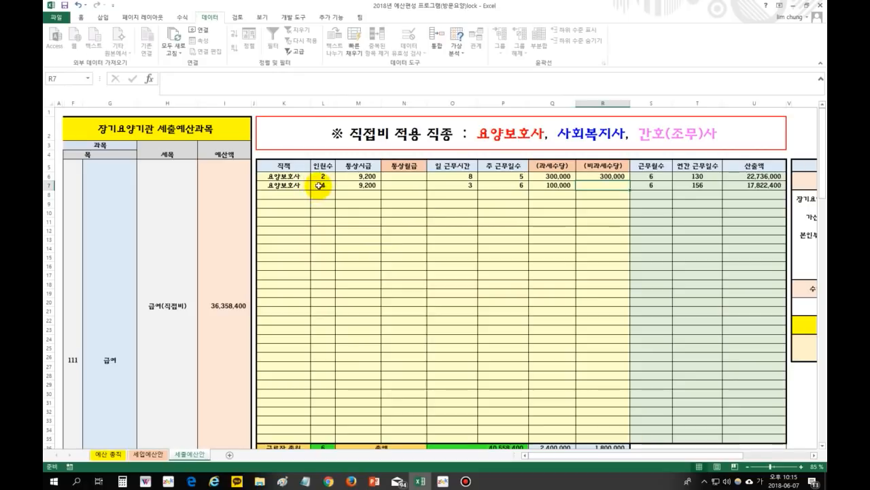
click(321, 185)
click(605, 185)
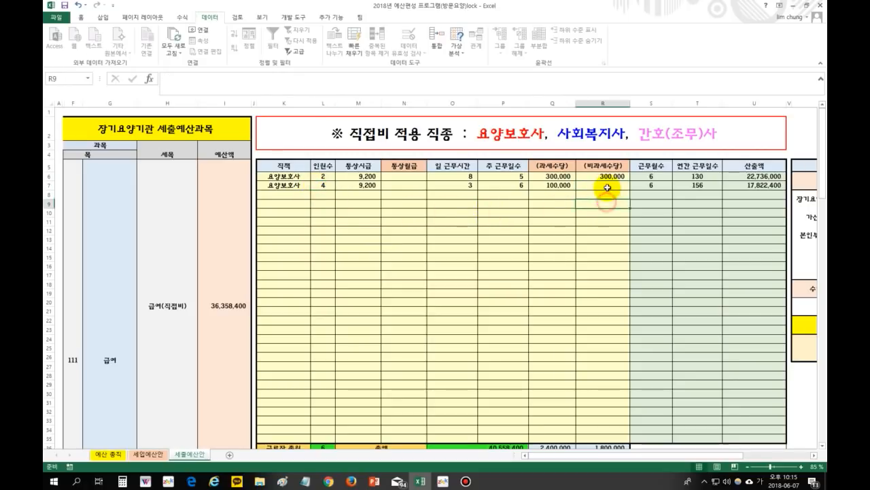
text(300,00)
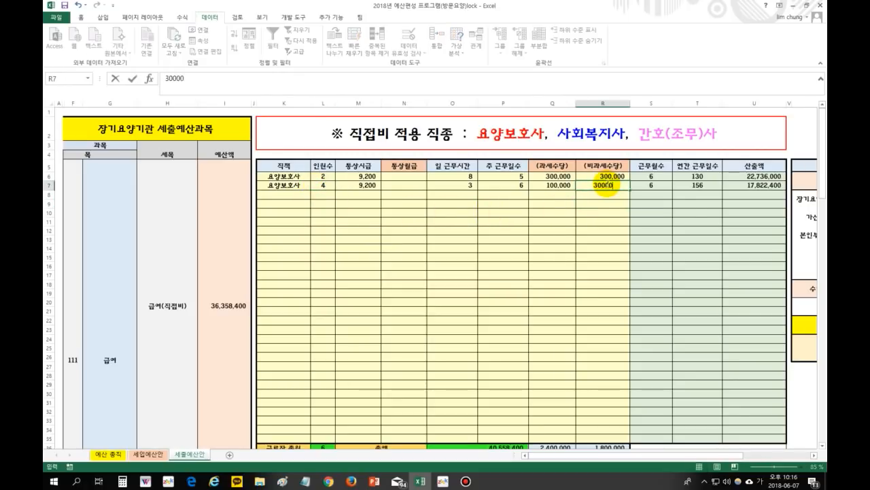
text(0)
key(Return)
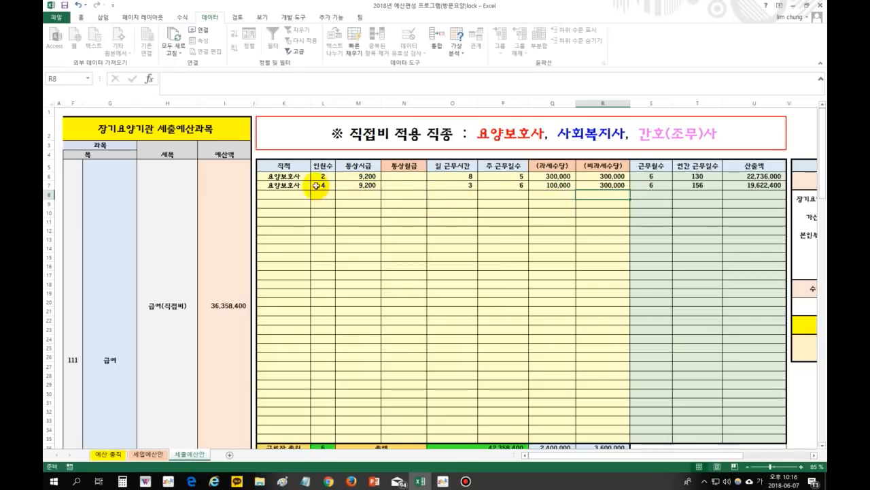
click(765, 185)
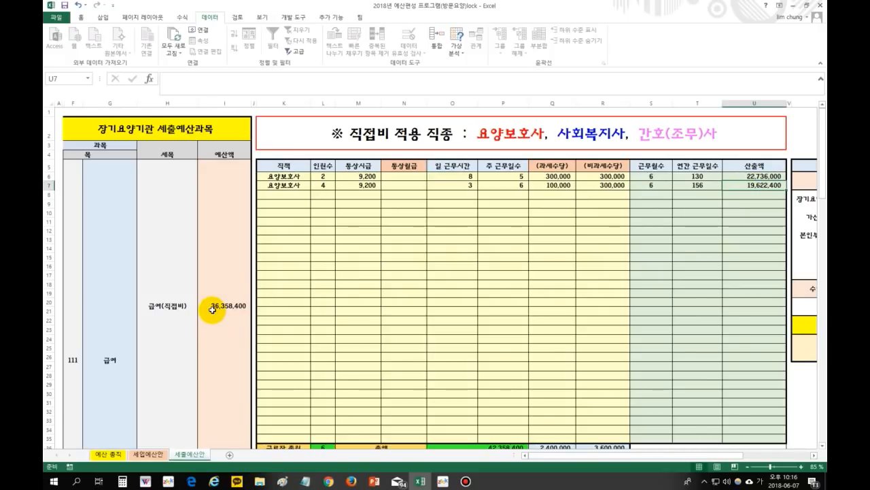
click(375, 257)
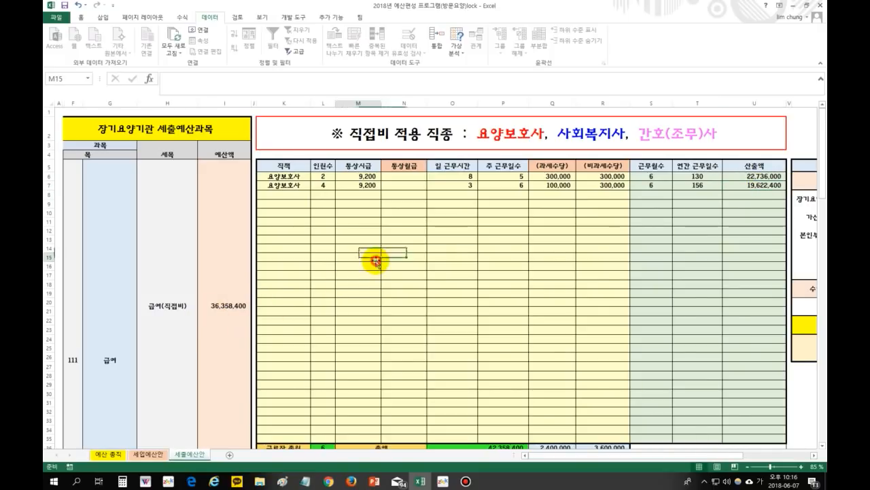
Choose 사회복지사 as the 직책 in the third row of the direct-cost table.
click(280, 196)
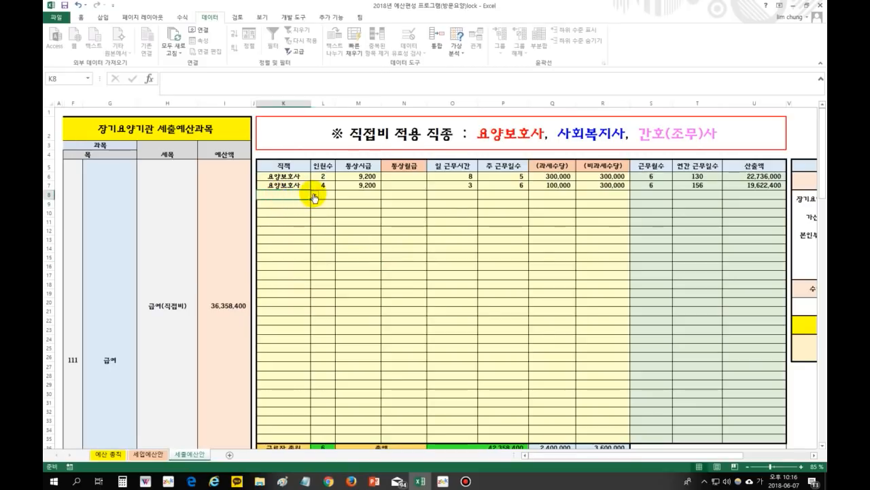
click(314, 195)
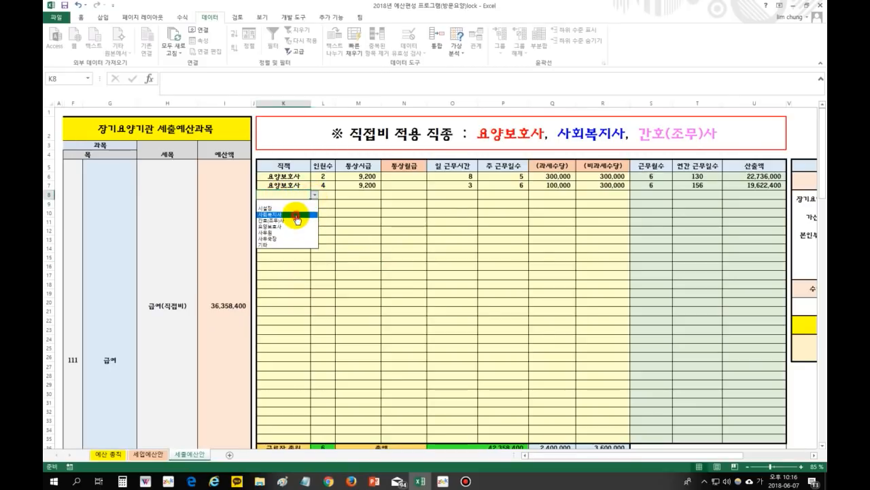
click(297, 215)
click(348, 196)
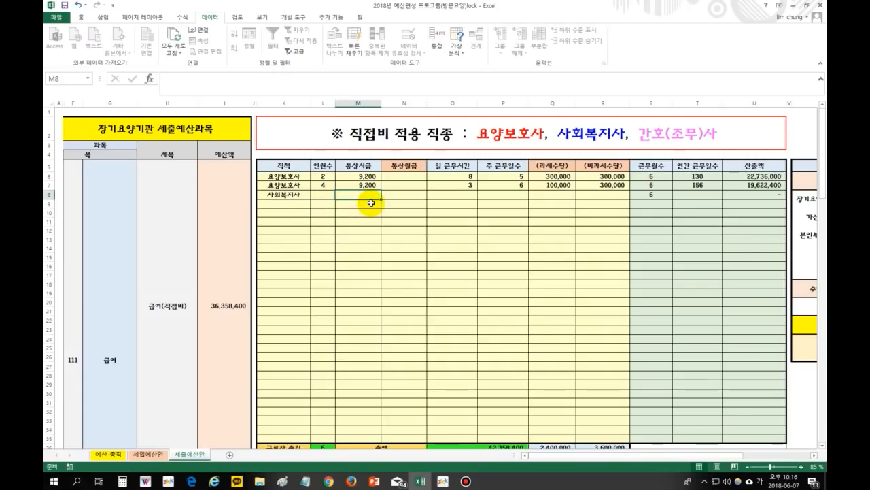
text(1600000)
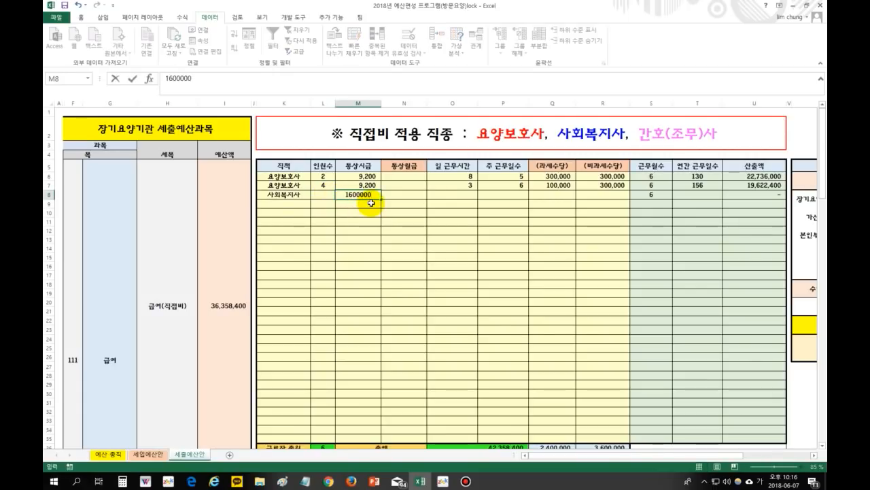
click(359, 167)
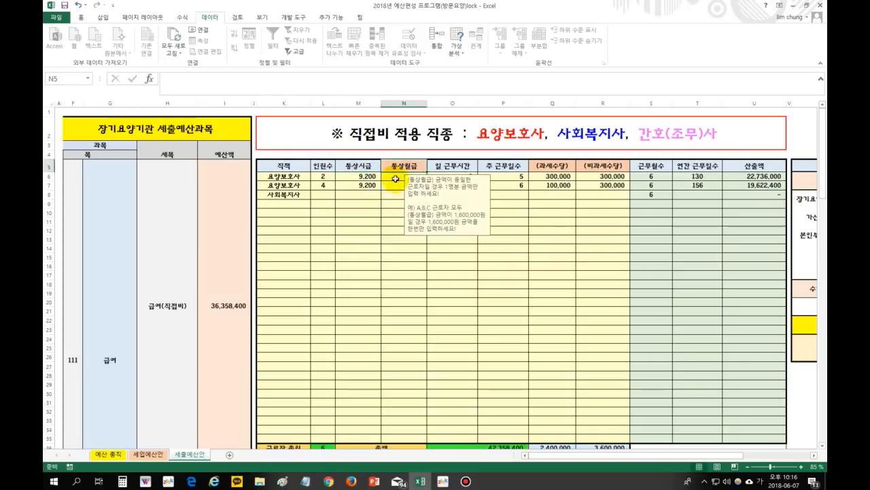
Enter 1600000 as the 통상월급 in the 사회복지사 row.
click(396, 195)
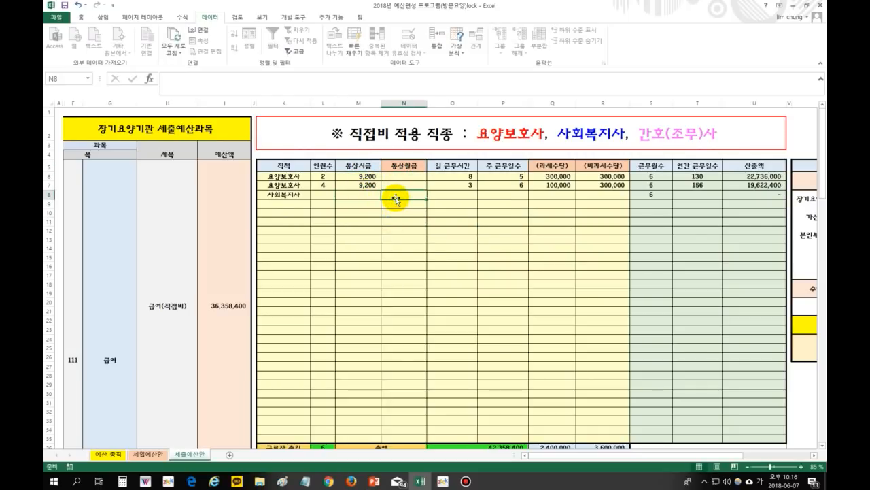
text(1,6)
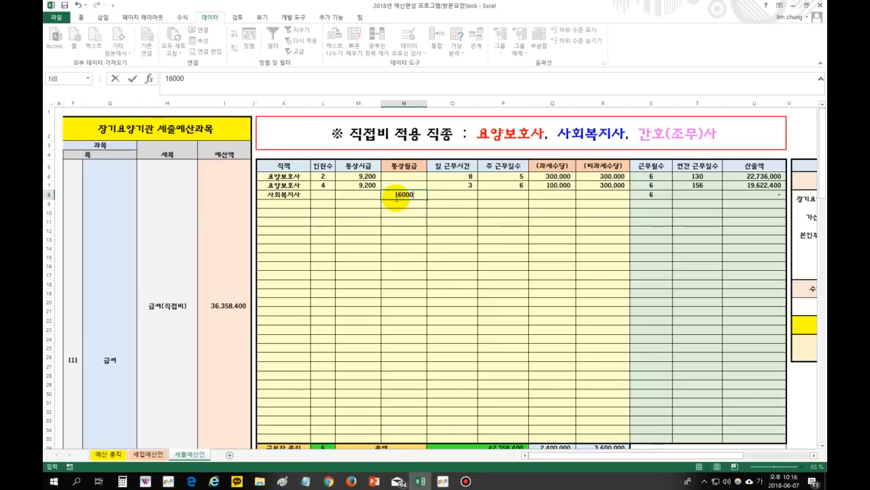
text(00,000)
key(Return)
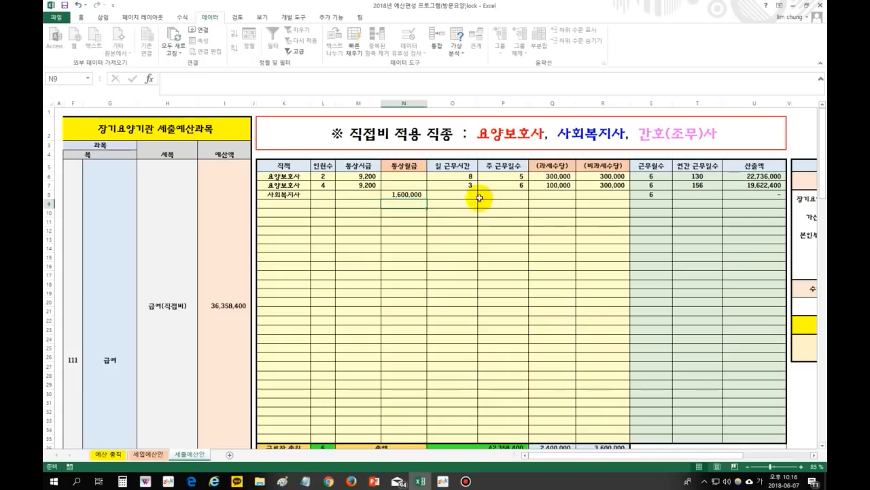
Enter 50000 as the 사회복지사 row's taxable allowance and 100000 as its non-taxable allowance.
click(557, 195)
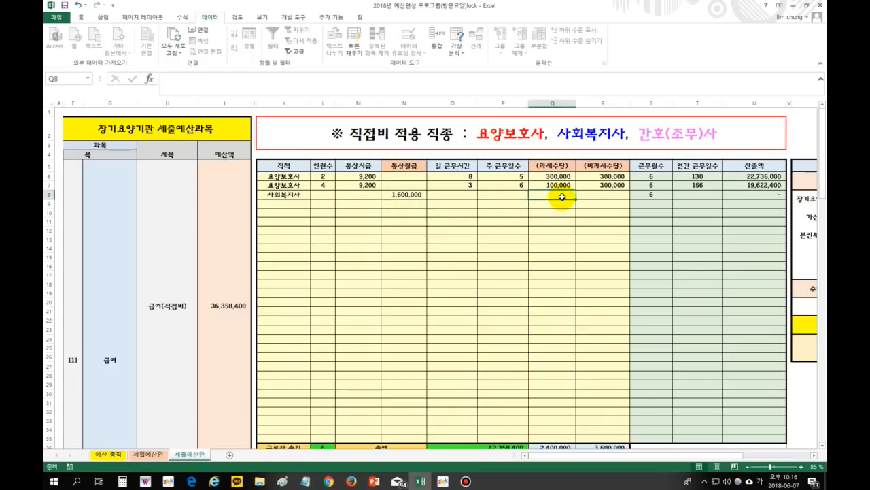
text(50000)
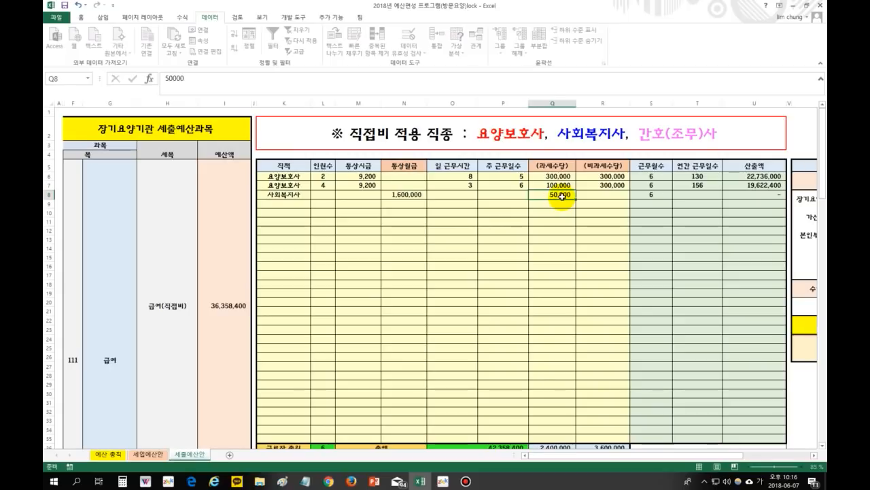
key(Tab)
text(10)
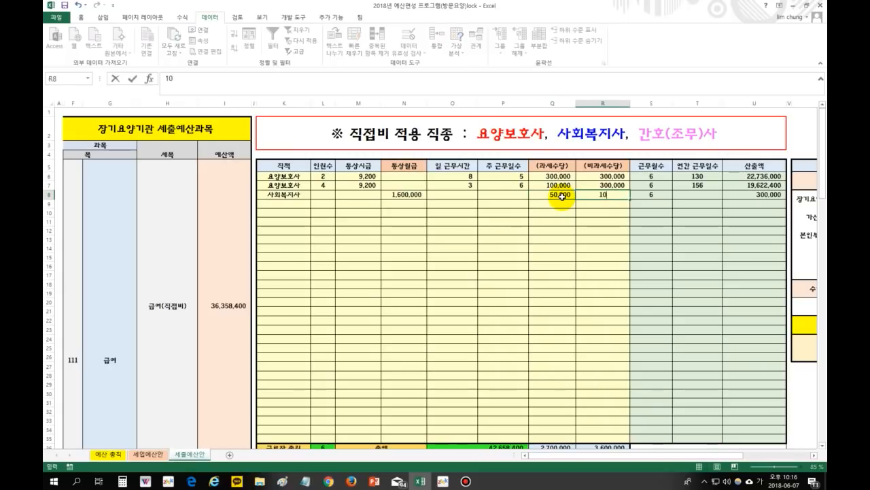
key(Return)
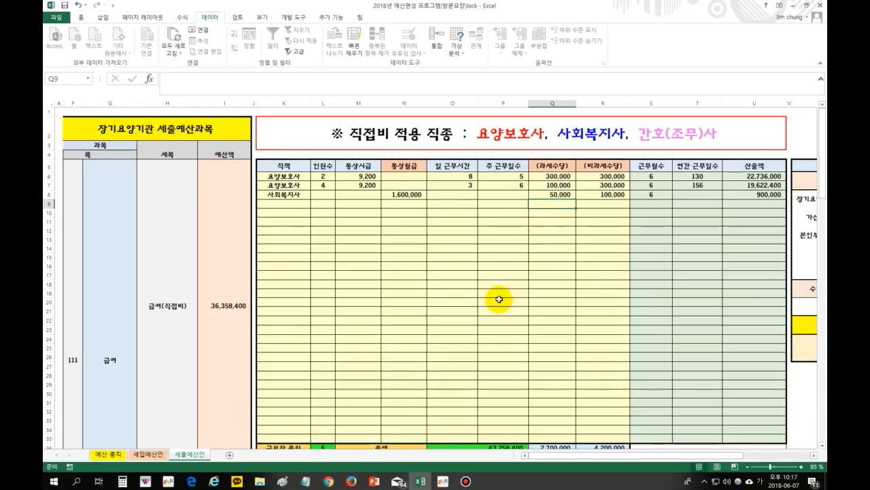
click(429, 294)
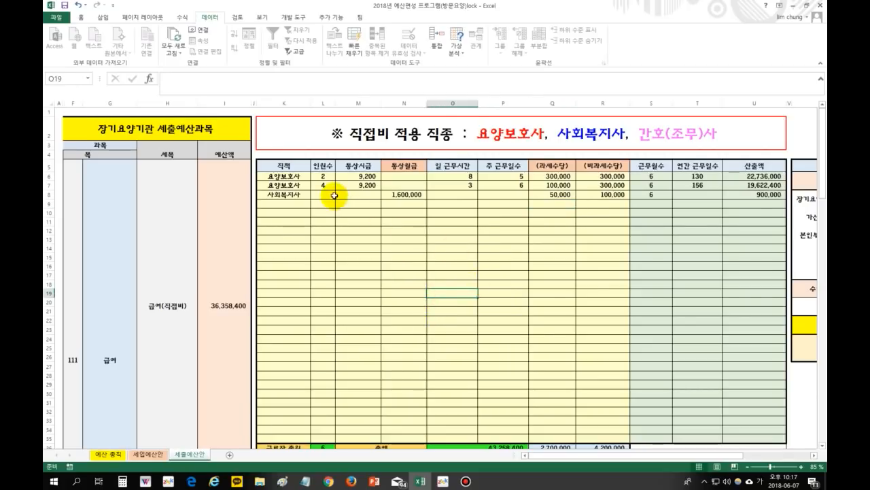
Enter 1 as the 인원수 in the 사회복지사 row and check the row's 산출액.
click(328, 194)
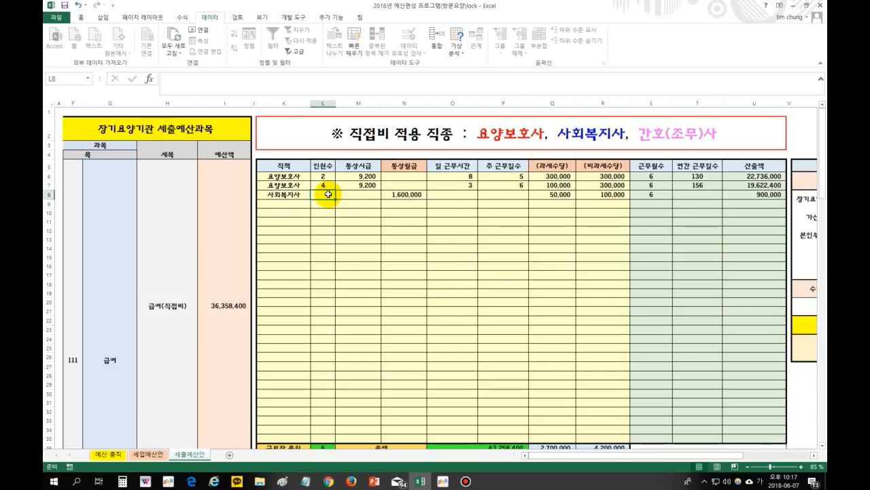
text(1)
click(449, 266)
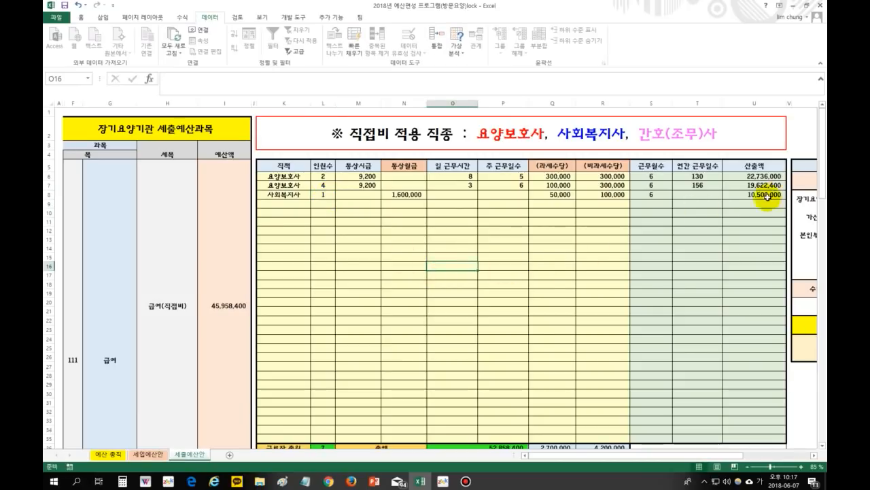
click(494, 231)
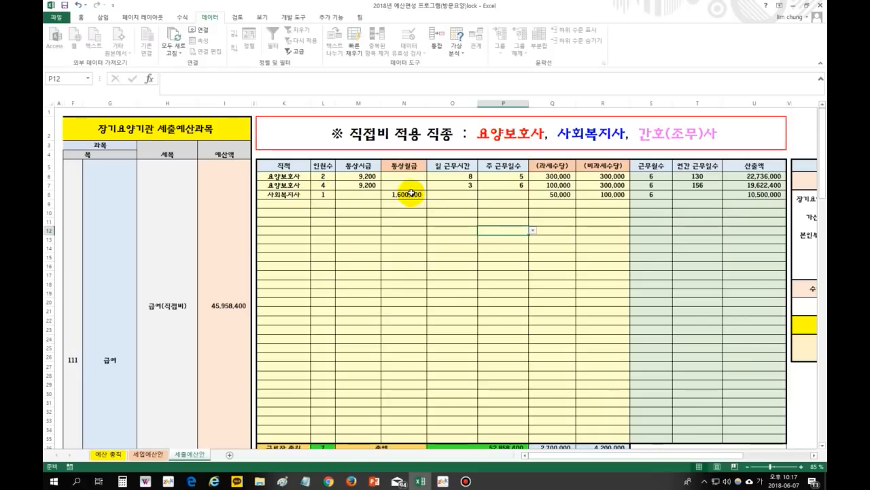
Change the 사회복지사 row's 인원수 to 2.
click(330, 195)
text(2)
click(441, 247)
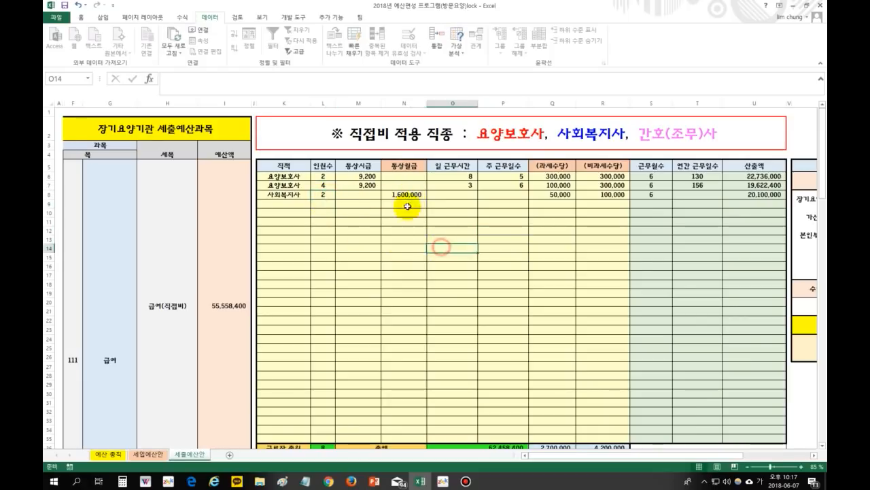
Read the note on the 통상월급 heading and examine the 사회복지사 row's monthly pay, allowances and 인원수.
click(403, 165)
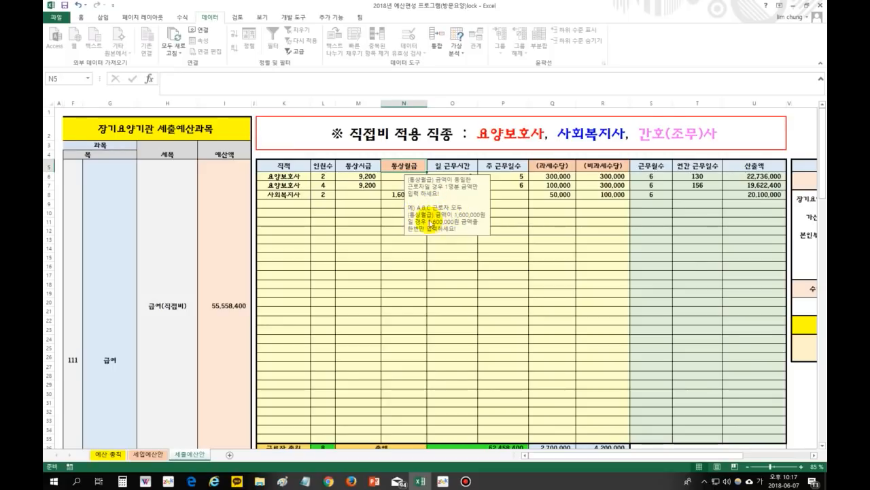
click(404, 247)
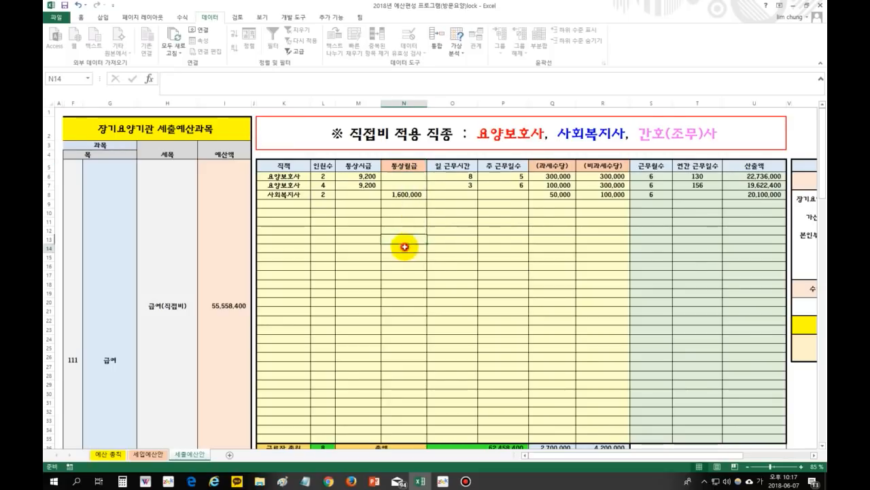
click(404, 195)
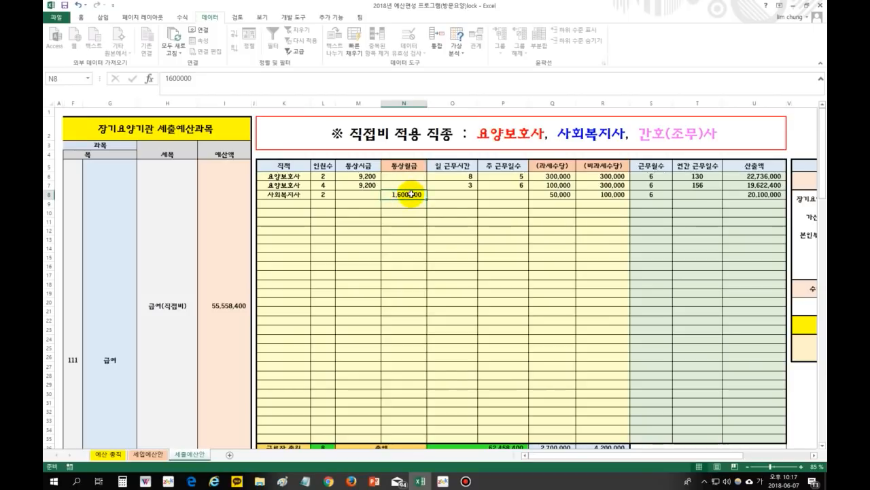
click(552, 195)
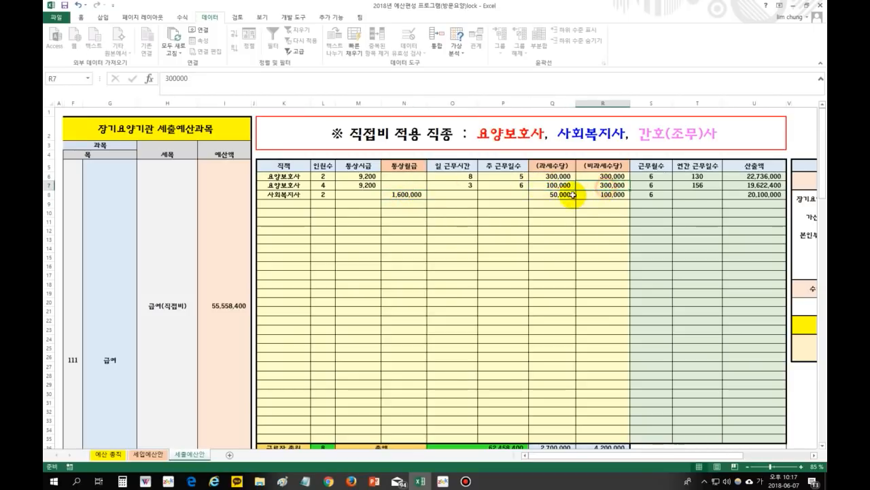
click(601, 194)
click(553, 195)
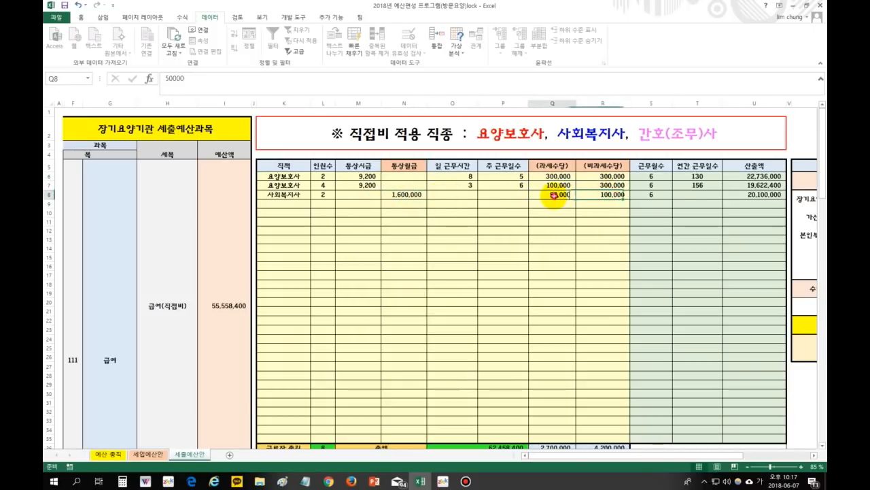
click(398, 194)
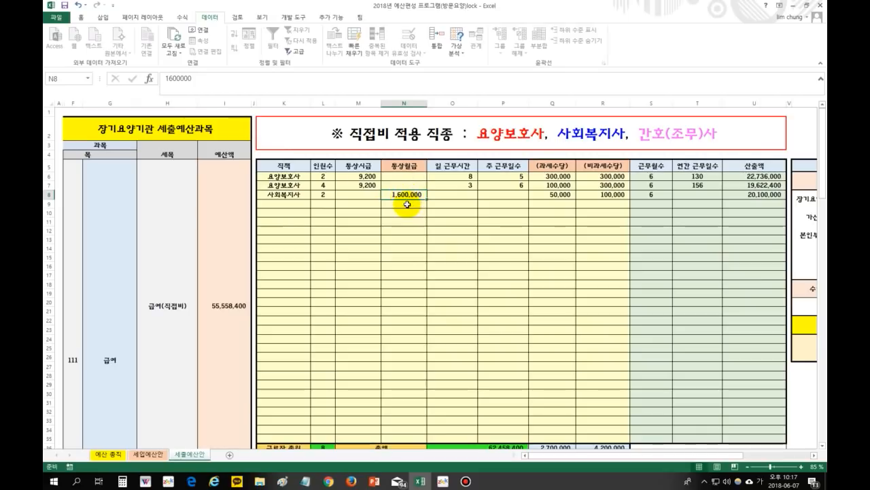
click(323, 195)
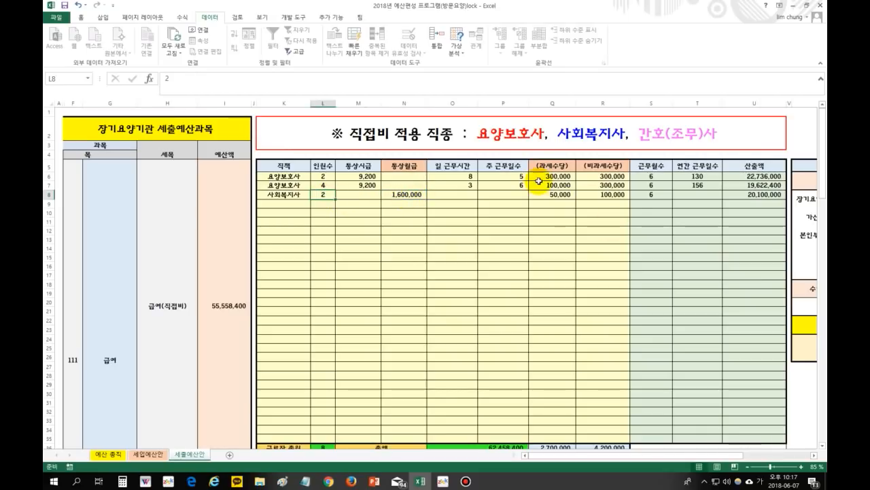
Set the 사회복지사 row's taxable allowance to 100000 and its non-taxable allowance to 200000.
click(559, 196)
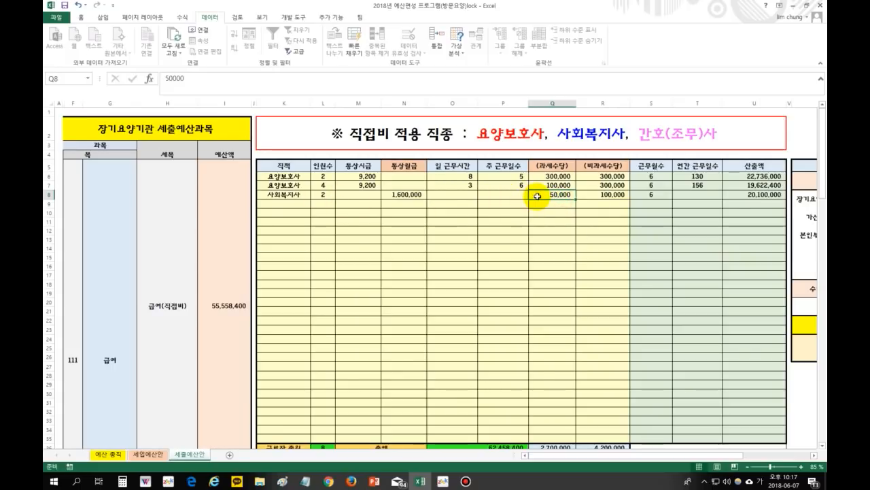
text(100)
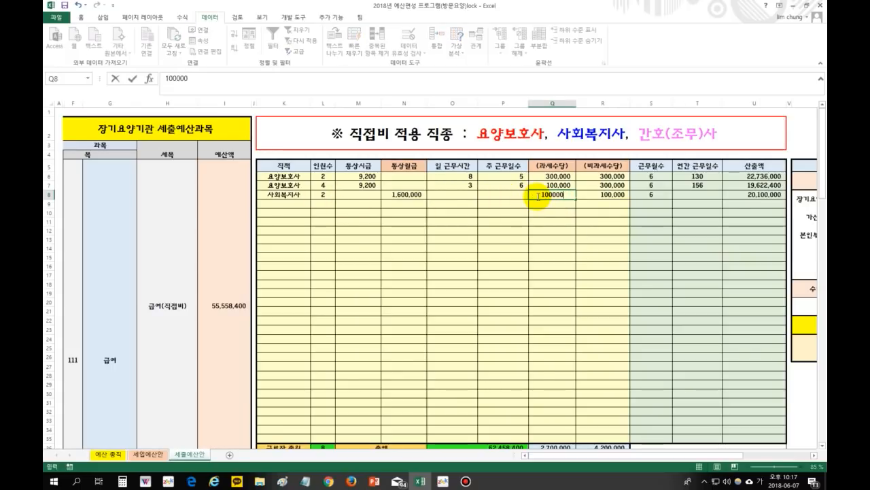
text(000)
click(602, 196)
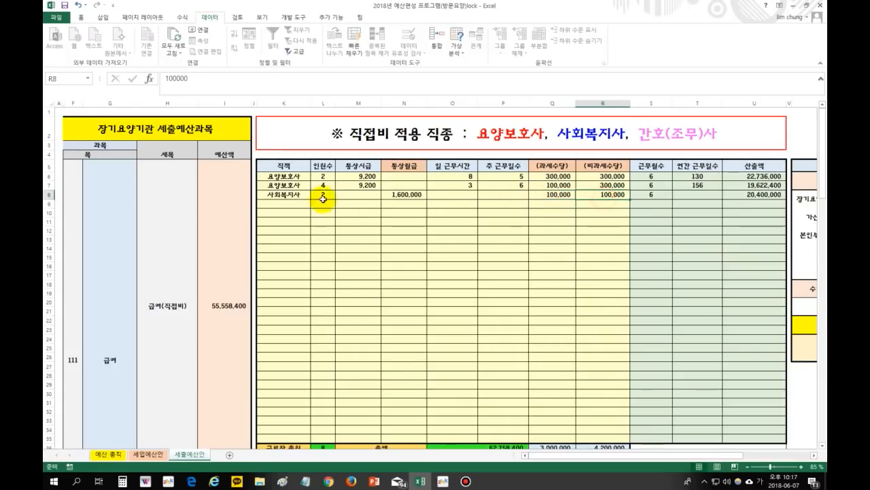
text(200000)
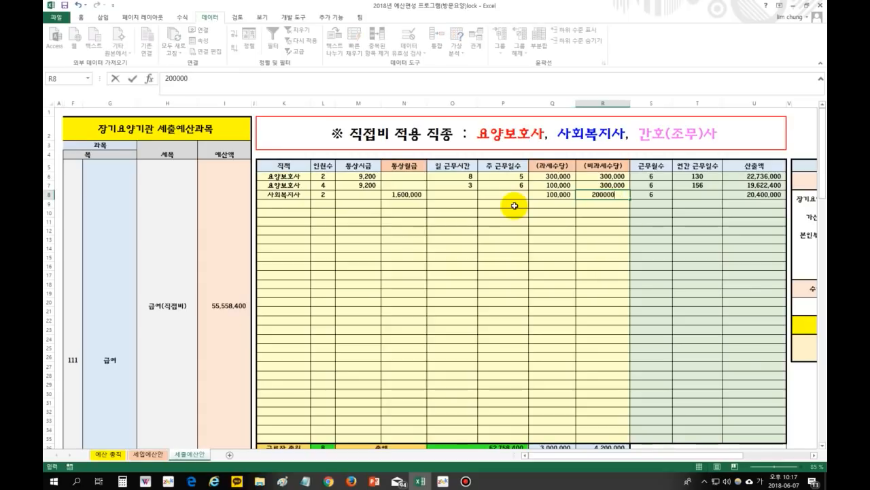
key(Return)
click(441, 265)
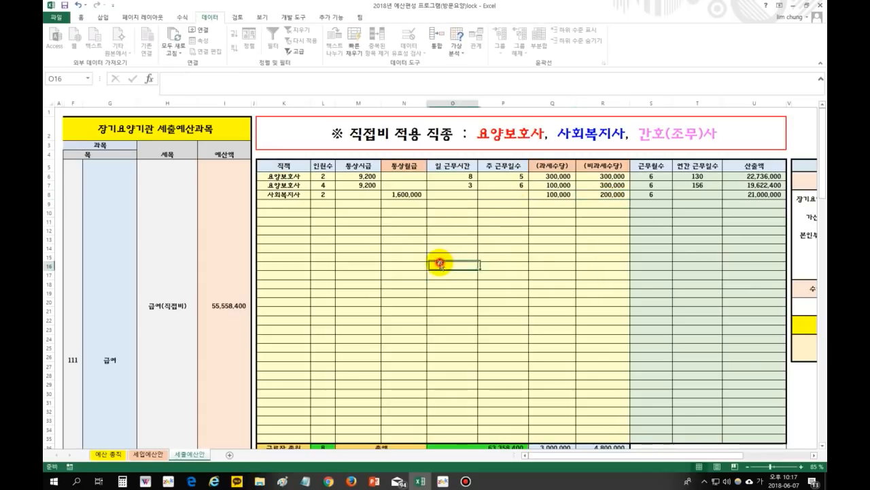
Choose 사회복지사 as the 직책 in the fourth row of the direct-cost table.
click(297, 207)
click(315, 204)
click(302, 224)
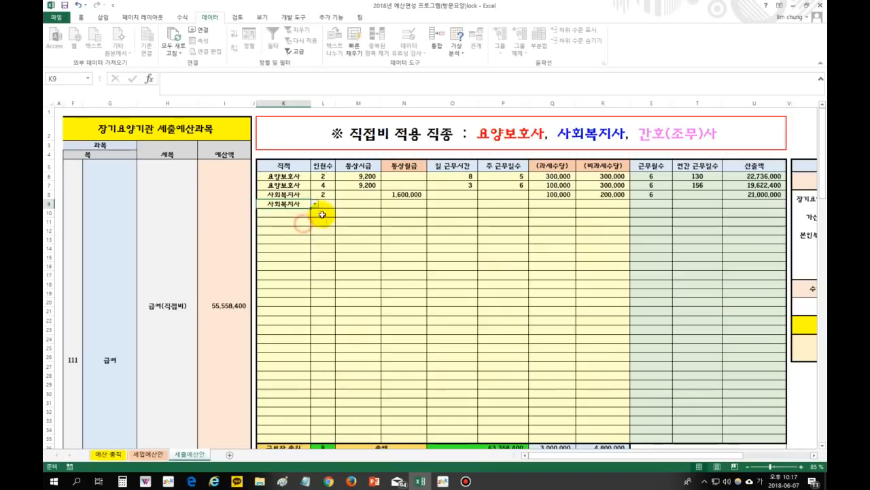
Set the 인원수 to 1 in both 사회복지사 rows of the direct-cost table.
click(324, 194)
text(1)
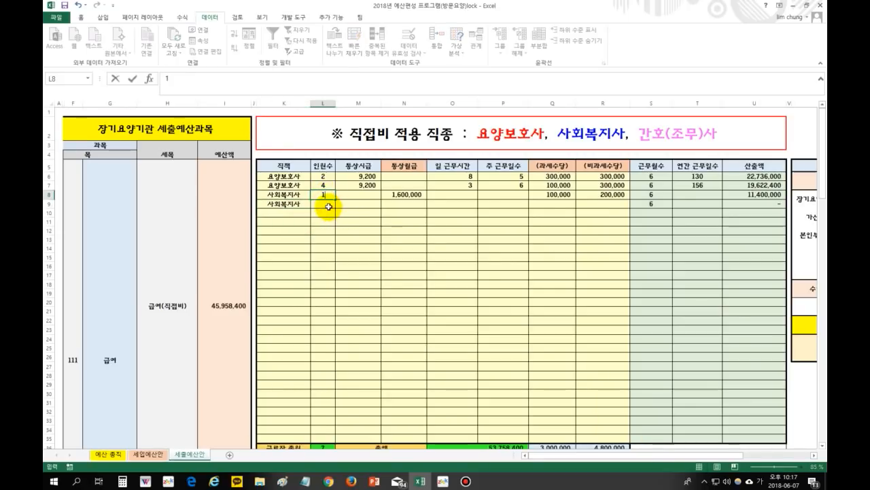
click(329, 206)
text(1)
click(378, 223)
Enter 1700000 as the 통상월급 in the second 사회복지사 row.
click(411, 204)
text(17)
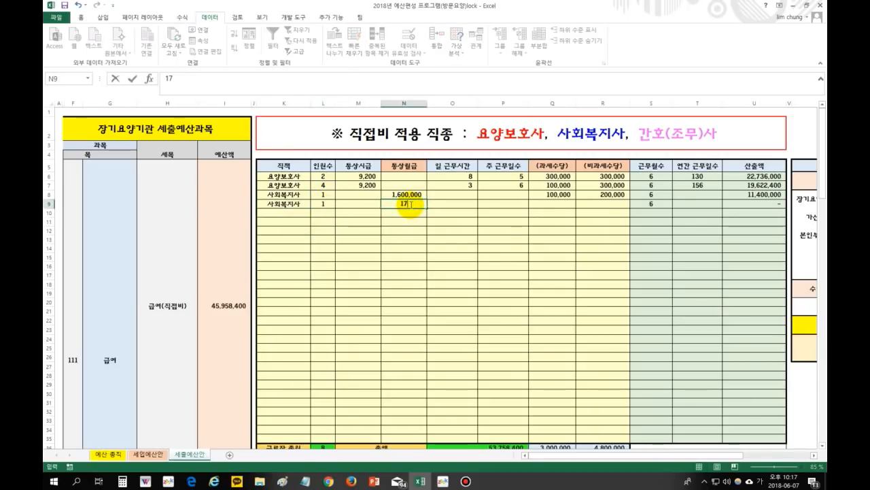
key(Return)
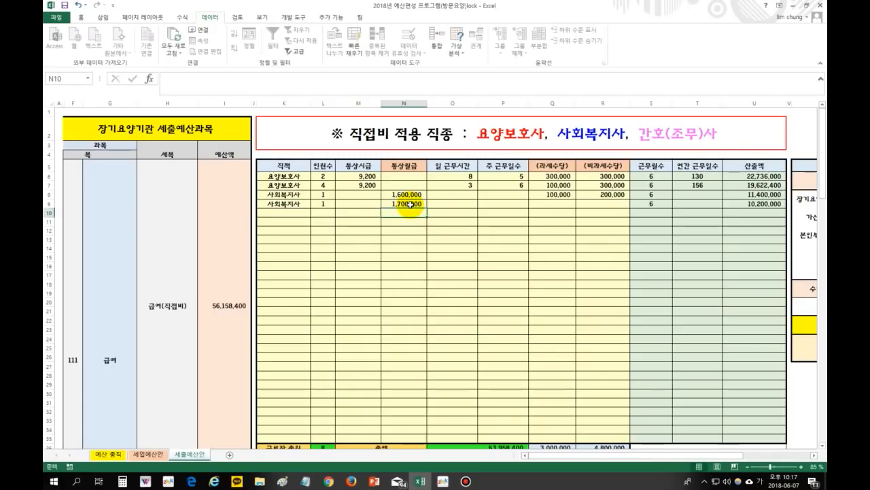
Set the taxable allowance to 50000 in both 사회복지사 rows.
click(556, 195)
text(50000)
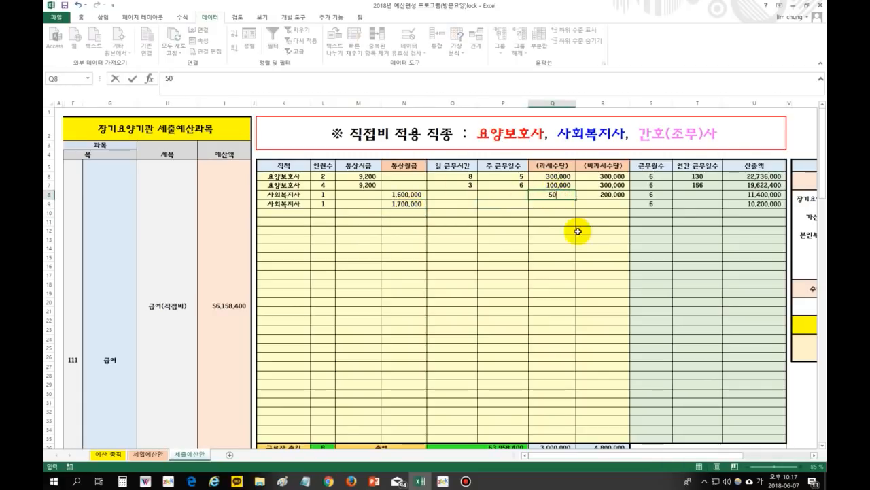
key(Return)
text(50,000)
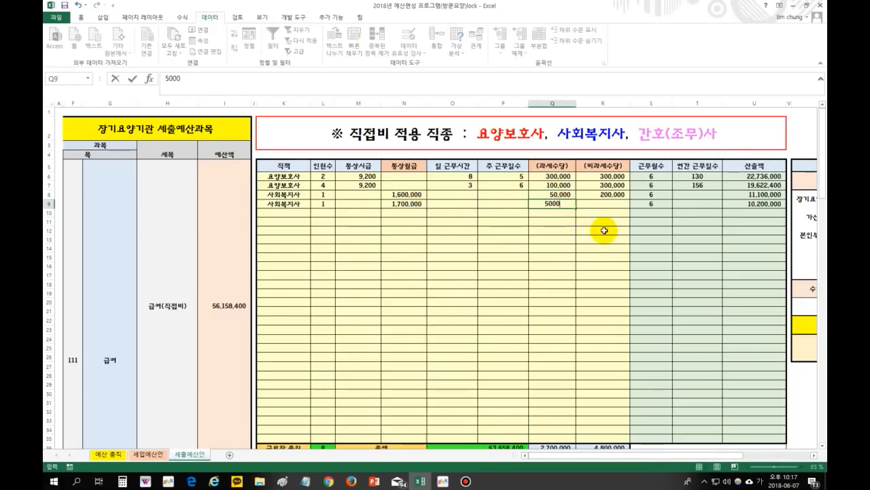
key(Return)
Set the non-taxable allowance to 100000 in both 사회복지사 rows.
click(609, 194)
text(100,00)
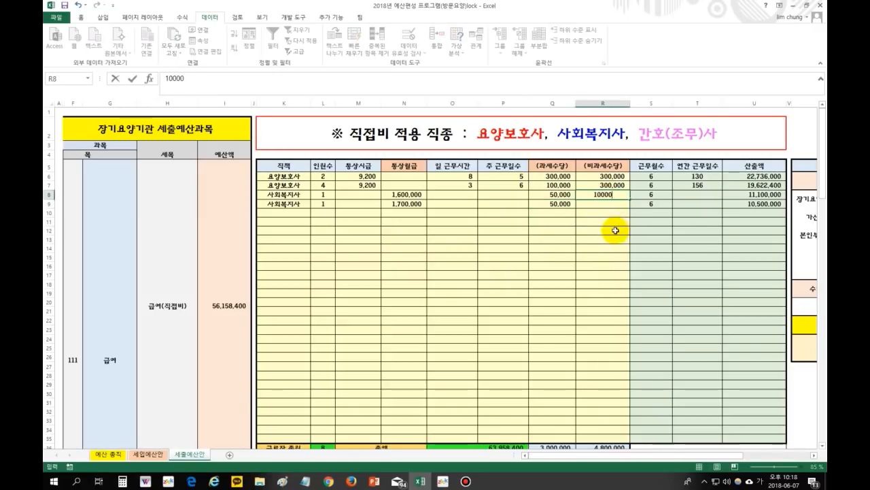
text(0)
key(Return)
text(100,000)
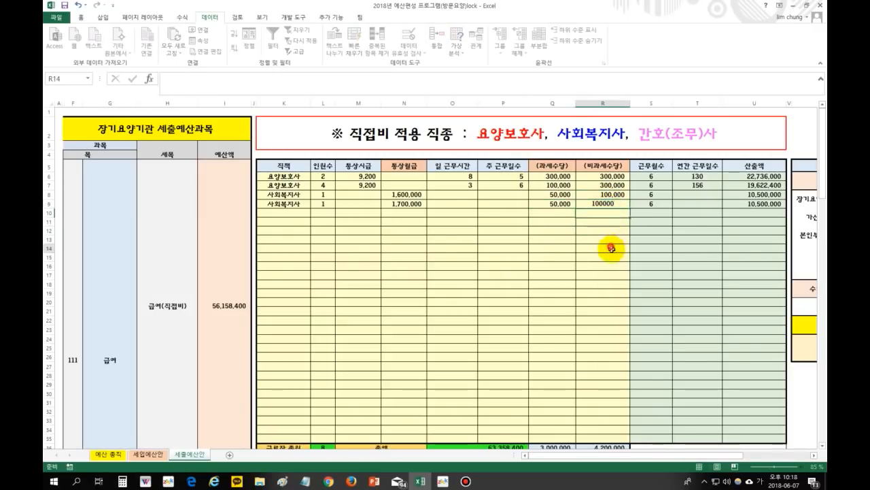
click(605, 248)
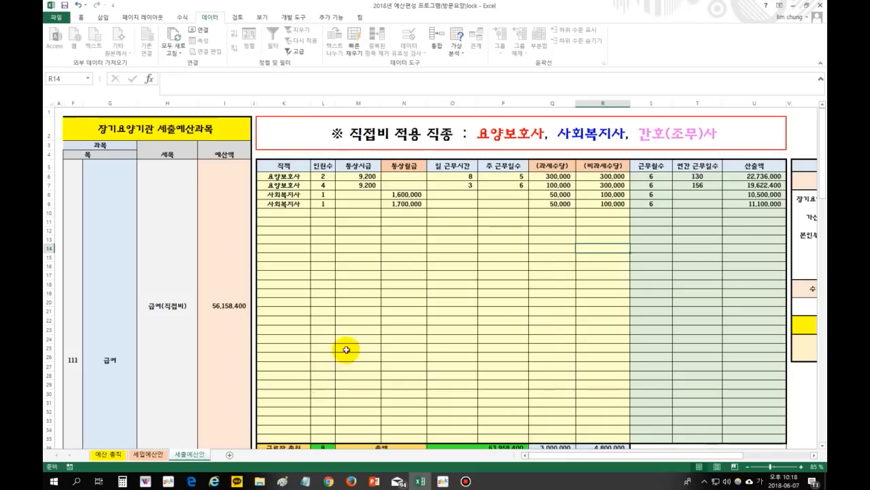
Choose 시설장 as the 직책 in the first row of the indirect-cost (간접비) salary table.
scroll(345, 349, down, 4)
scroll(349, 327, up, 3)
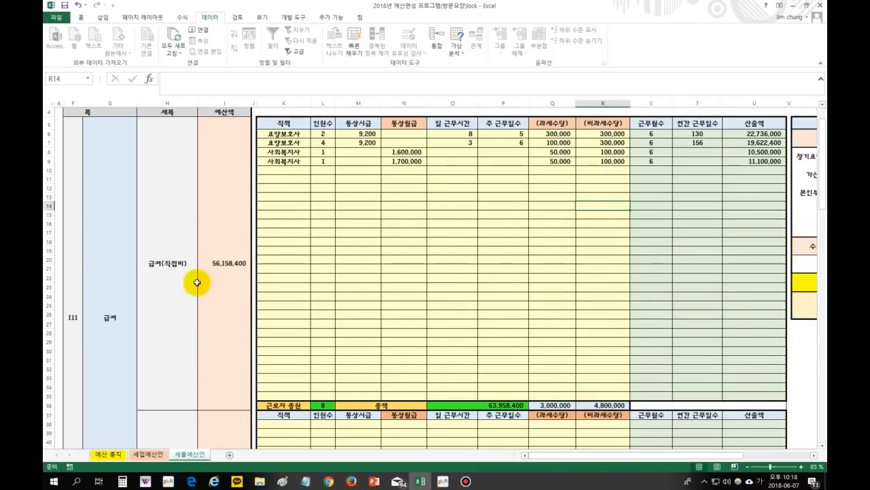
scroll(451, 224, up, 1)
scroll(450, 326, down, 5)
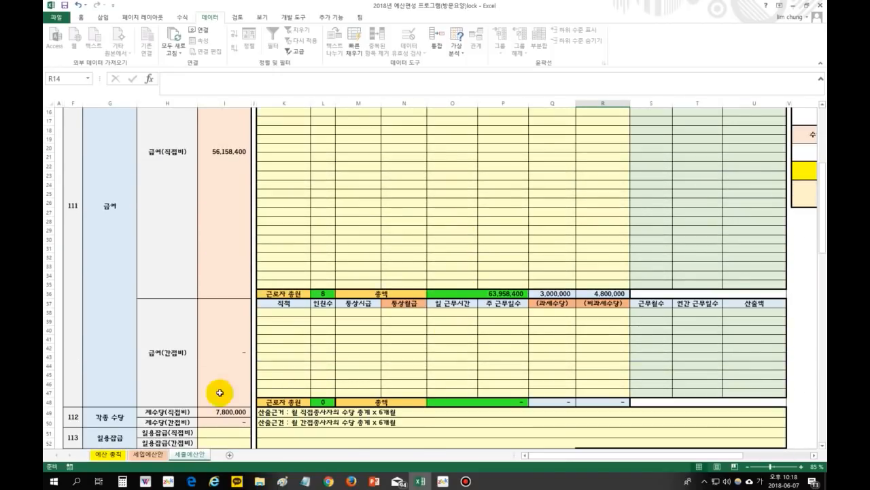
click(329, 349)
click(290, 313)
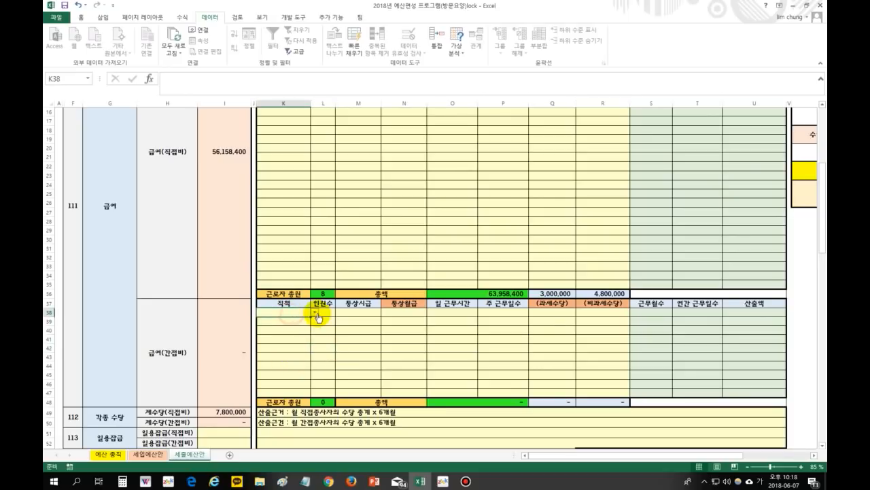
click(315, 312)
click(292, 322)
Choose 사회복지사 and 사무국장 as the 직책 in the second and third rows of the indirect-cost table.
click(291, 322)
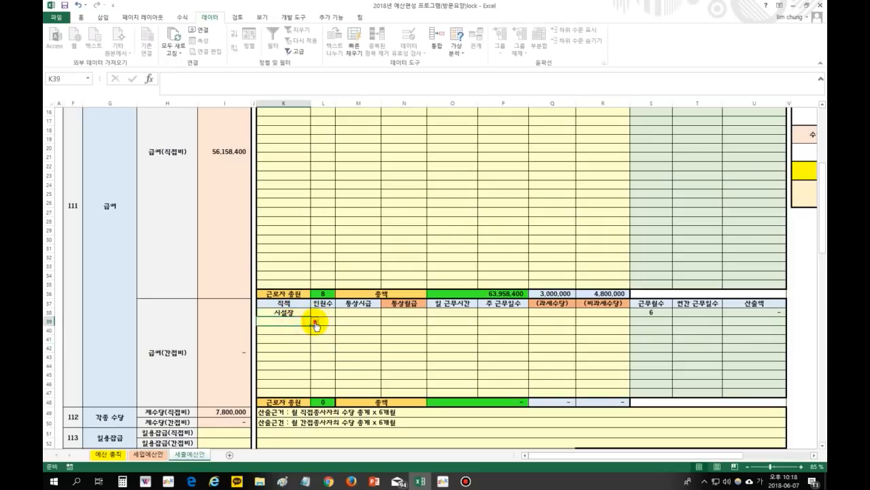
click(315, 320)
click(279, 340)
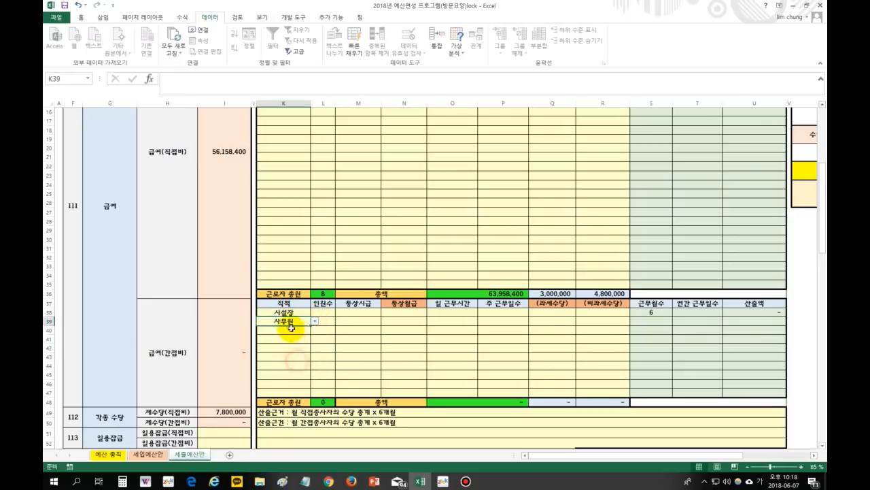
click(299, 331)
click(315, 329)
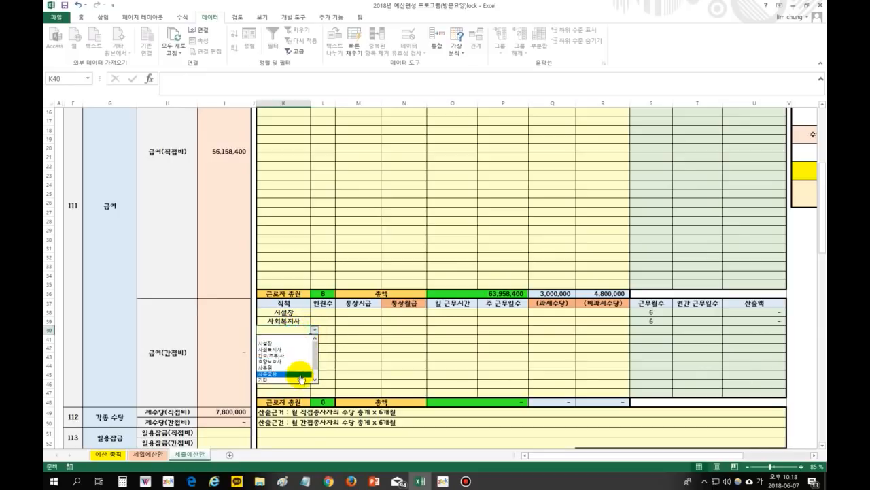
click(299, 374)
Enter 1 as the 인원수 in each of the three indirect-cost rows.
click(323, 311)
text(1)
key(Return)
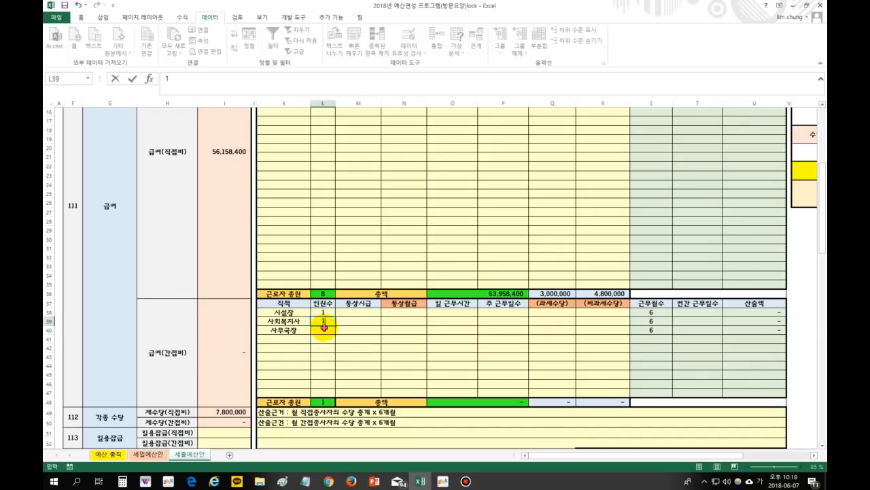
key(Return)
text(1)
click(361, 340)
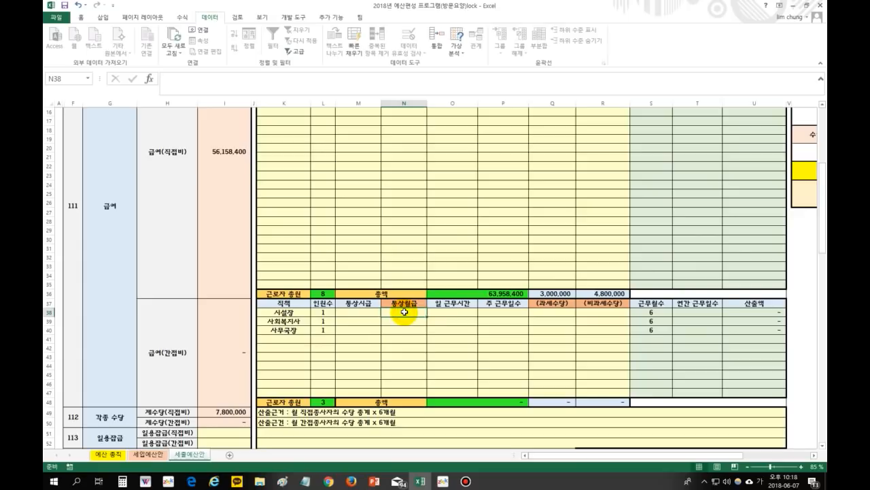
Enter 2000000 as the 통상월급 in the 시설장 row.
text(2000000)
key(Return)
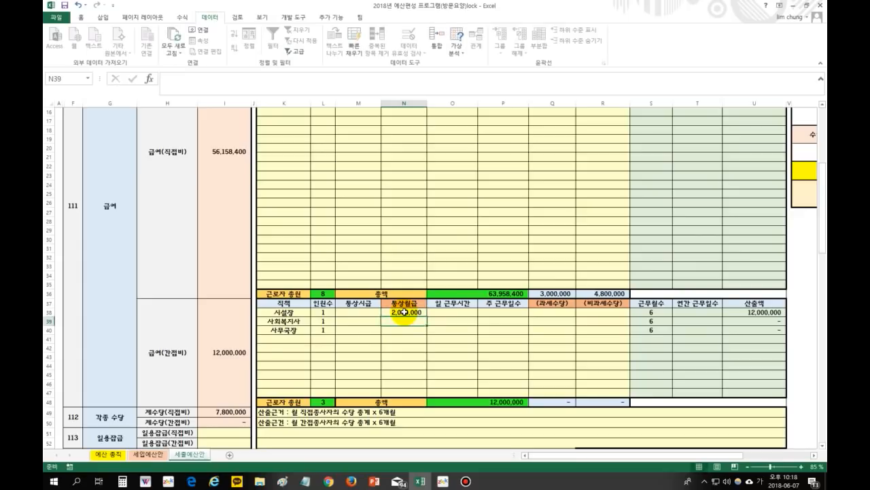
Change the 직책 in the second row of the indirect-cost table to 사무원.
click(291, 320)
click(314, 321)
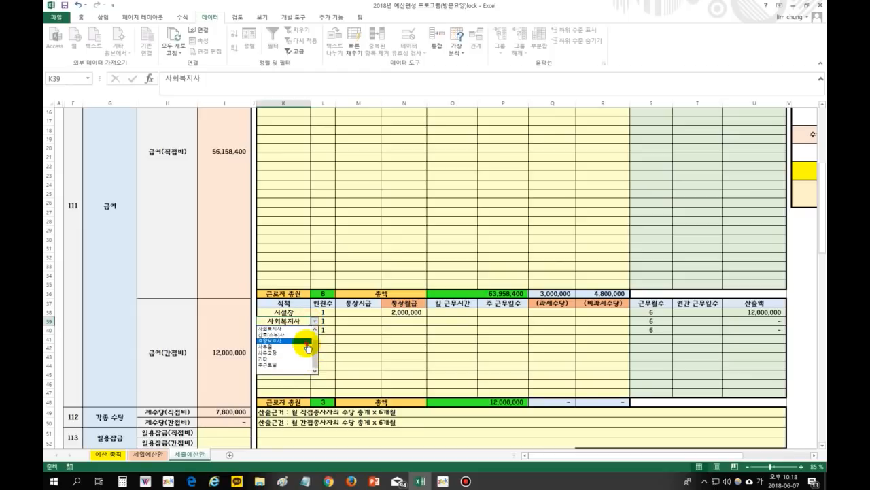
click(307, 346)
Enter 통상월급 values of 1600000 for 사무원 and 1800000 for 사무국장 in the indirect-cost table.
click(407, 321)
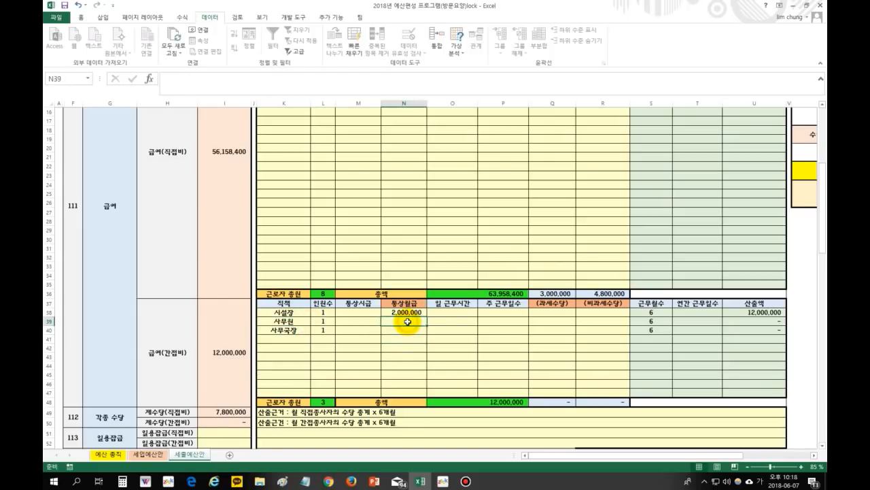
text(1600000)
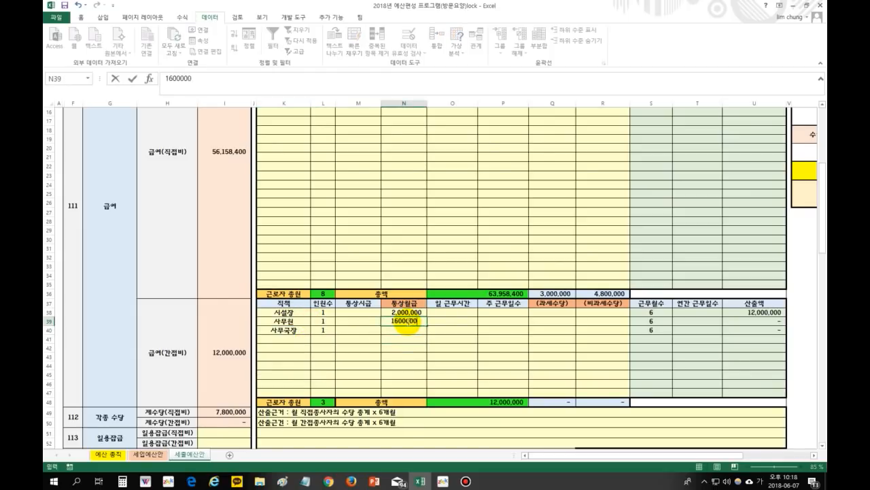
key(Return)
text(1800000)
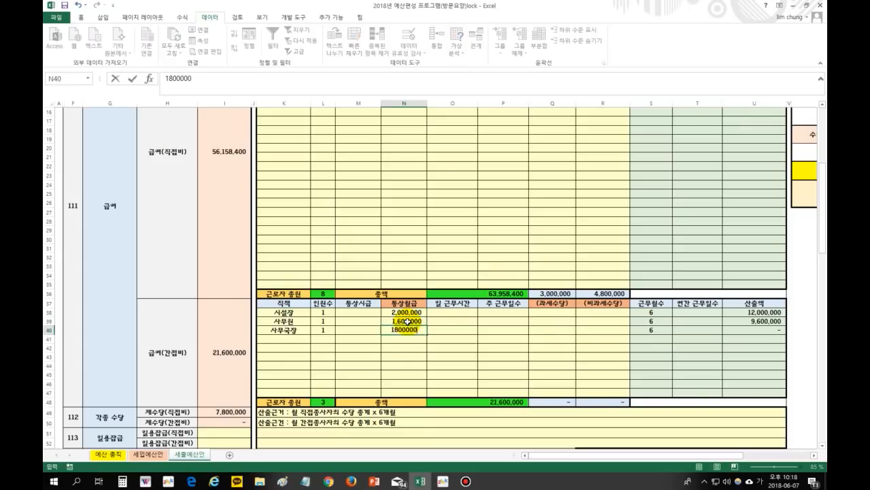
key(Return)
Enter 100000 as the 과세수당 for 시설장, 사무원 and 사무국장 in the indirect-cost table.
click(548, 312)
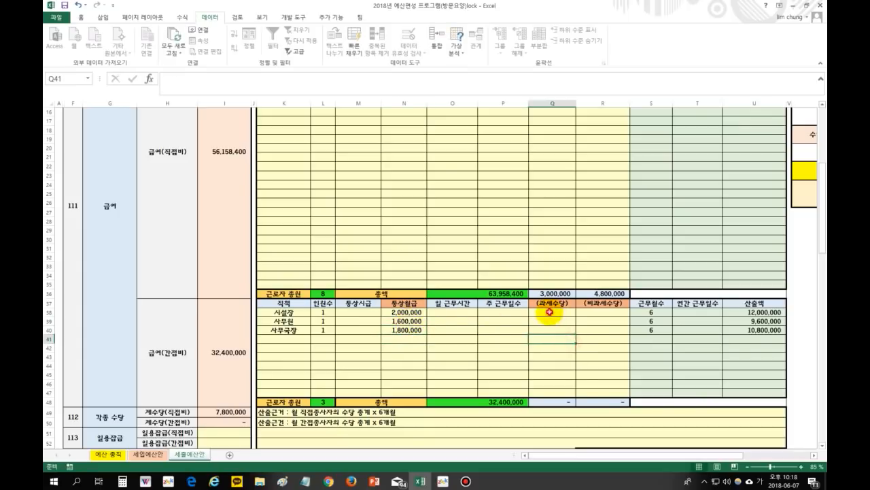
text(100,0)
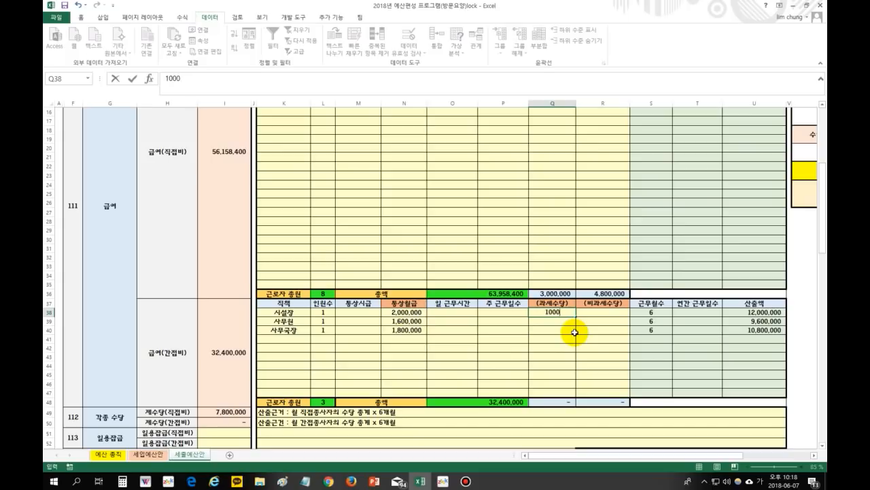
text(00)
key(Return)
text(100,00)
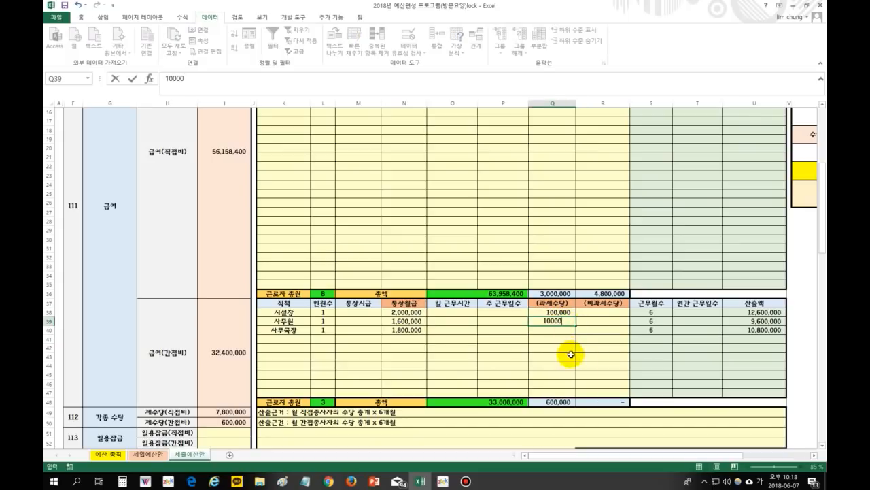
text(0)
key(Return)
text(100,0)
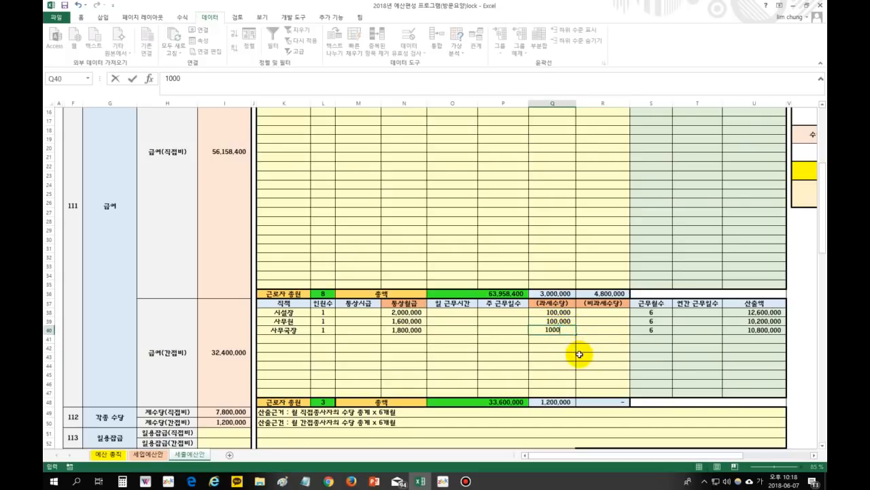
text(00)
Enter 200000 as the 비과세수당 in each of the three indirect-cost rows.
click(608, 312)
text(200,0)
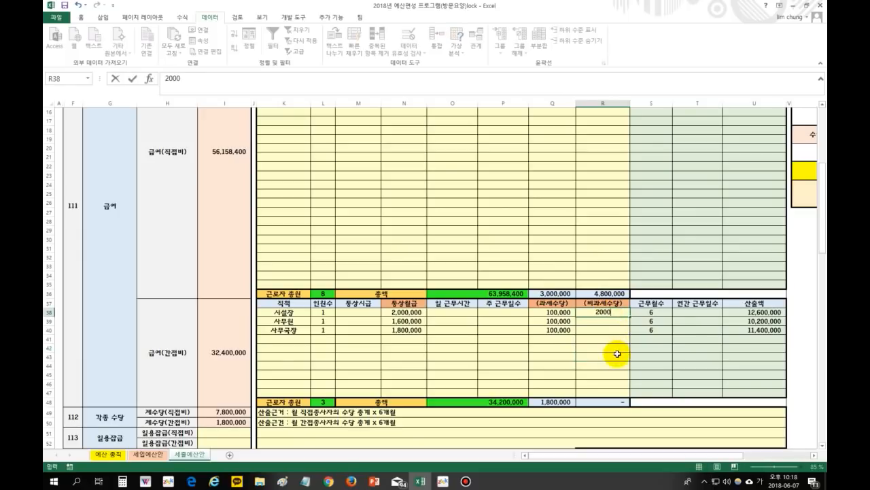
text(00)
key(Return)
text(20000)
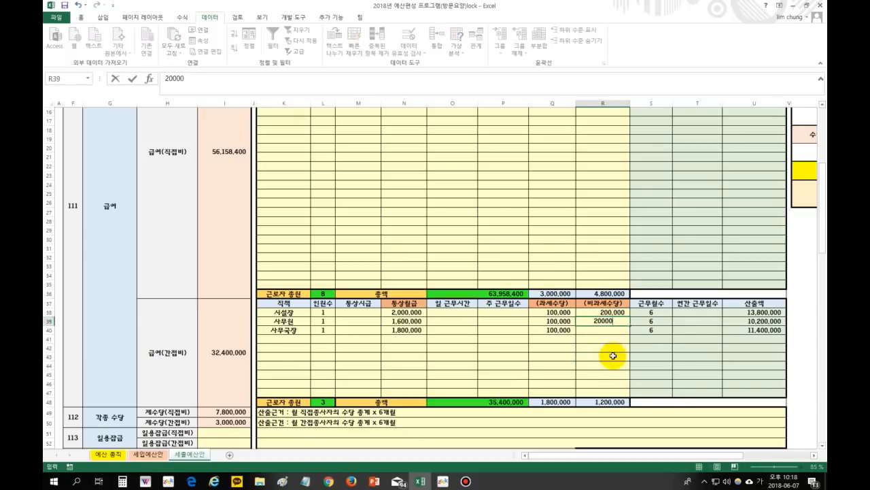
text(0)
key(Return)
text(200,000)
click(612, 362)
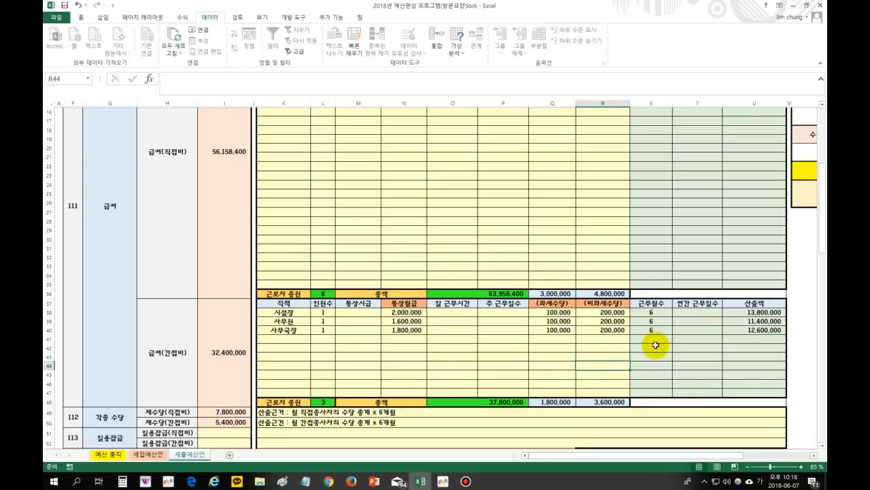
Examine the indirect-cost 산출액 column, the 급여(간접비) budget amount and the two 제수당 rows below it.
drag(762, 314, 767, 390)
drag(585, 368, 568, 372)
click(205, 359)
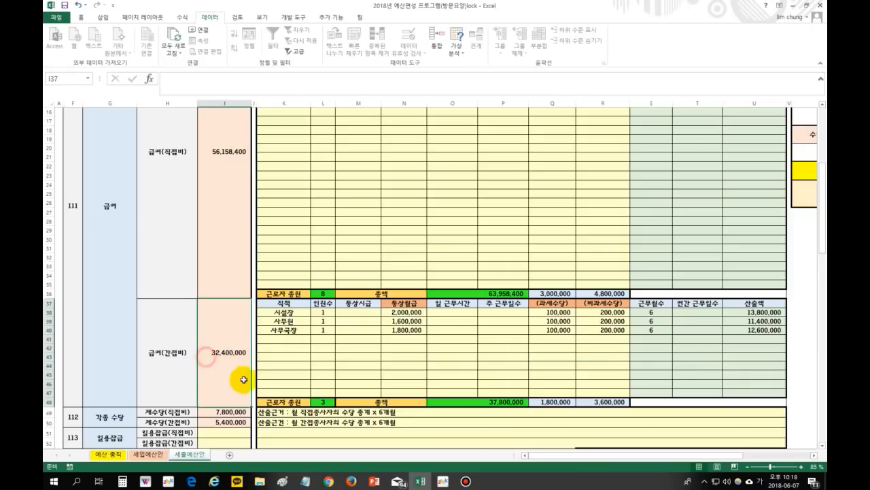
scroll(325, 350, down, 2)
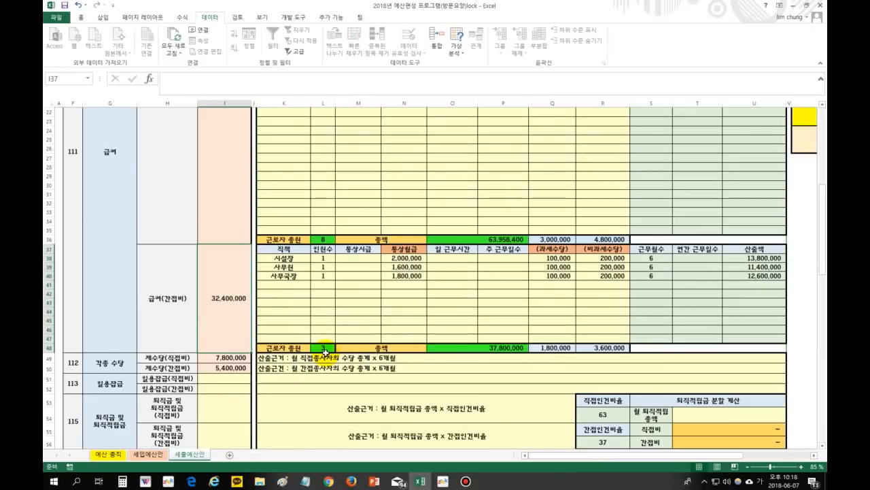
scroll(325, 351, up, 2)
scroll(257, 404, down, 1)
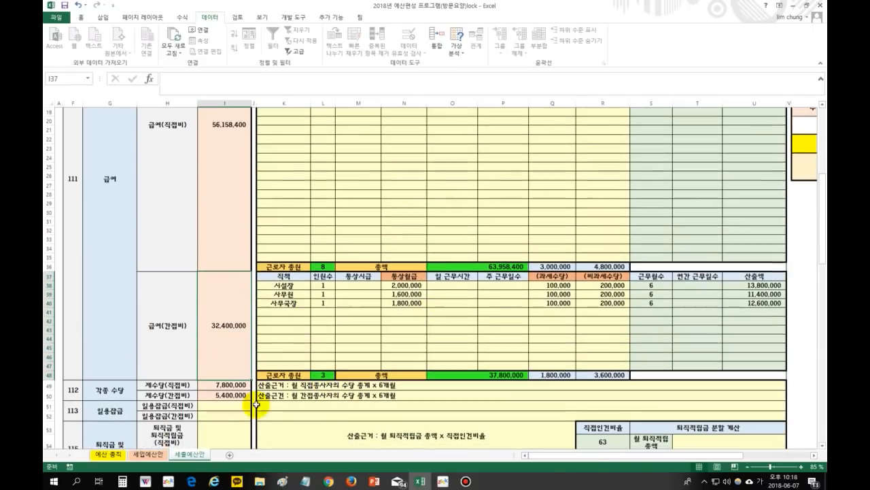
click(168, 385)
click(168, 395)
click(170, 391)
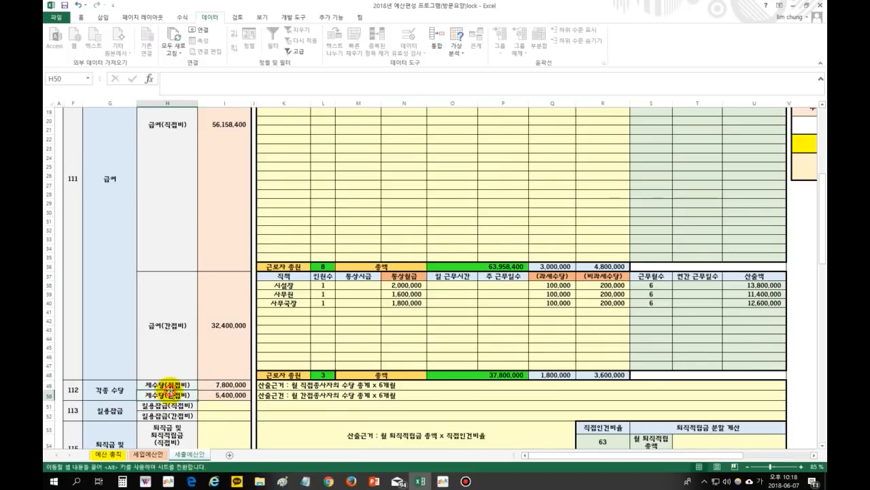
drag(170, 393, 193, 395)
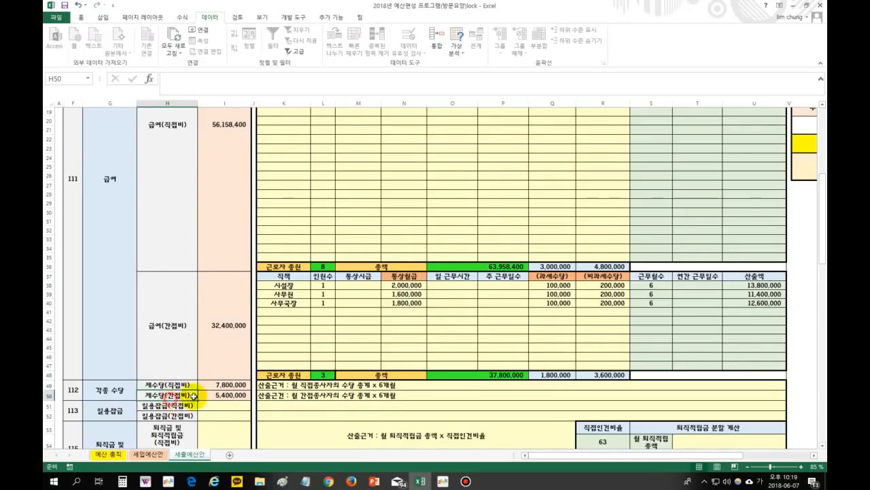
click(233, 394)
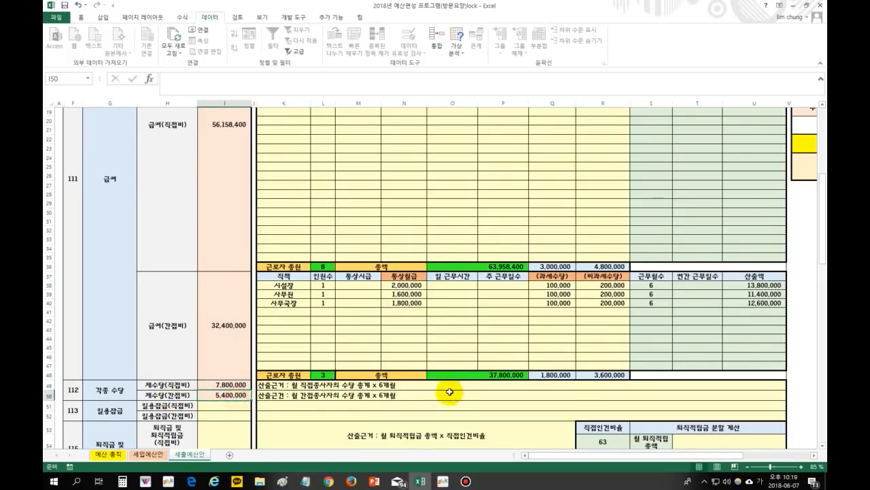
Compare the taxable and non-taxable allowance entries in both salary tables with the 제수당(직접비) and 제수당(간접비) amounts.
scroll(449, 392, up, 6)
drag(551, 178, 599, 248)
scroll(583, 354, down, 2)
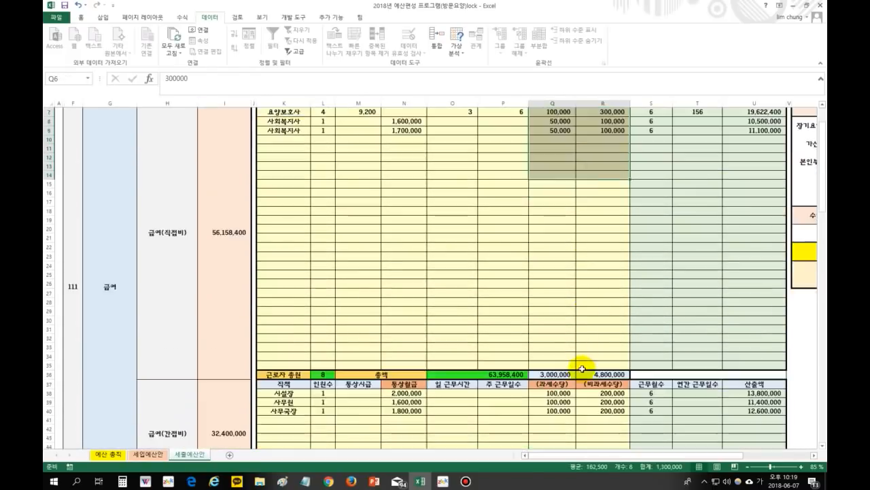
scroll(582, 369, down, 3)
drag(550, 311, 603, 346)
scroll(553, 369, down, 3)
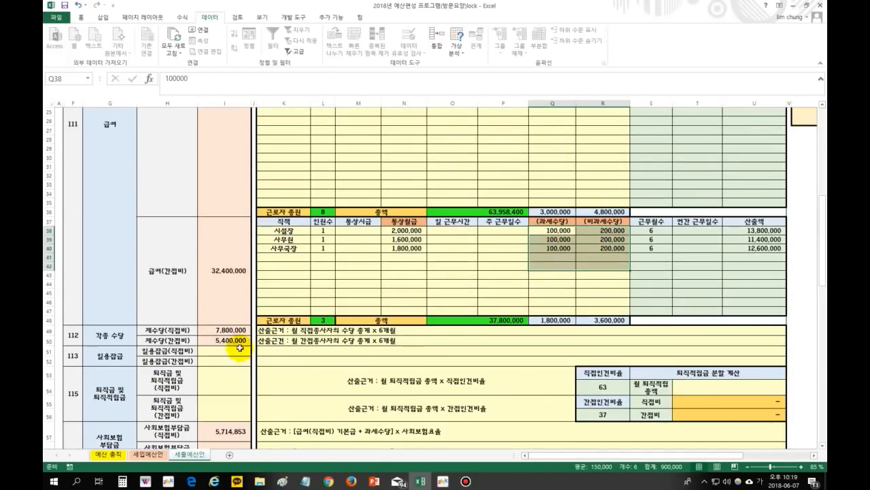
click(228, 330)
click(230, 341)
click(234, 328)
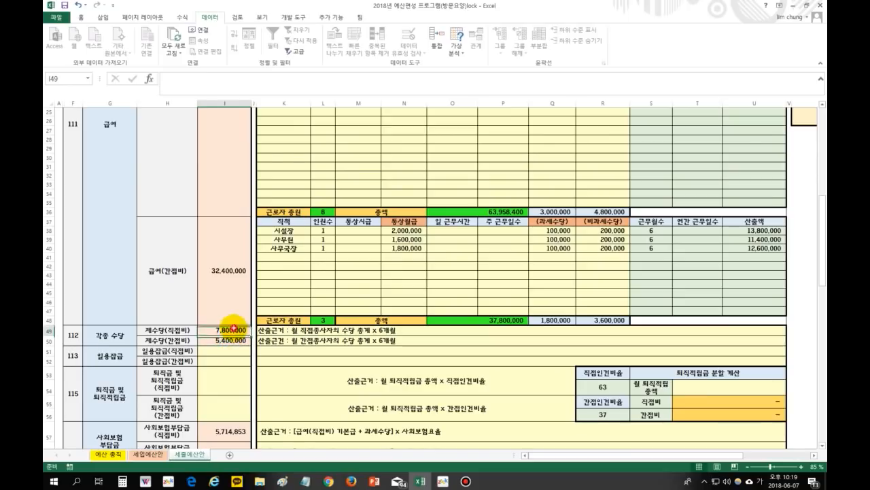
Inspect the amount and calculation-basis cells of the 일용잡급(직접비) and 일용잡급(간접비) rows.
click(275, 368)
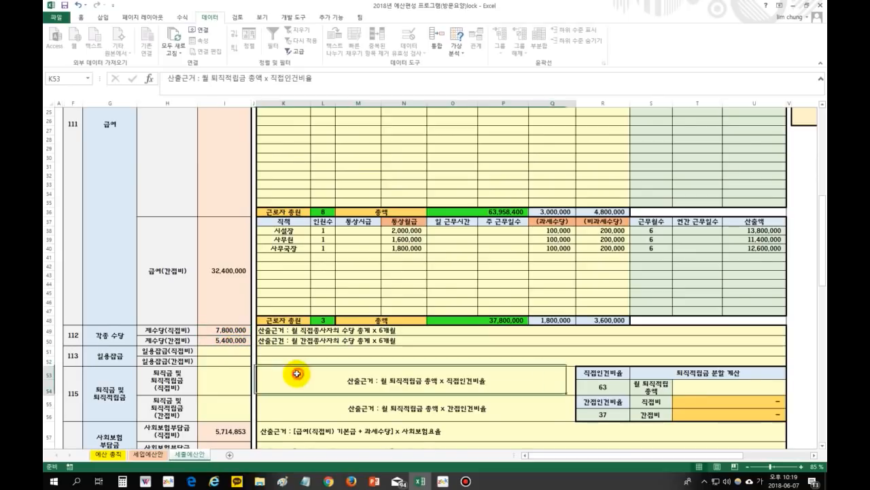
click(175, 351)
click(223, 358)
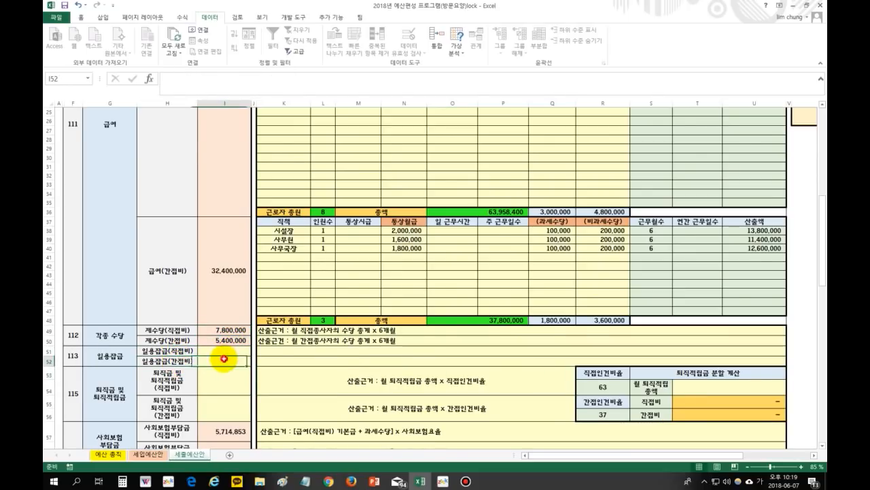
scroll(223, 358, down, 2)
click(231, 295)
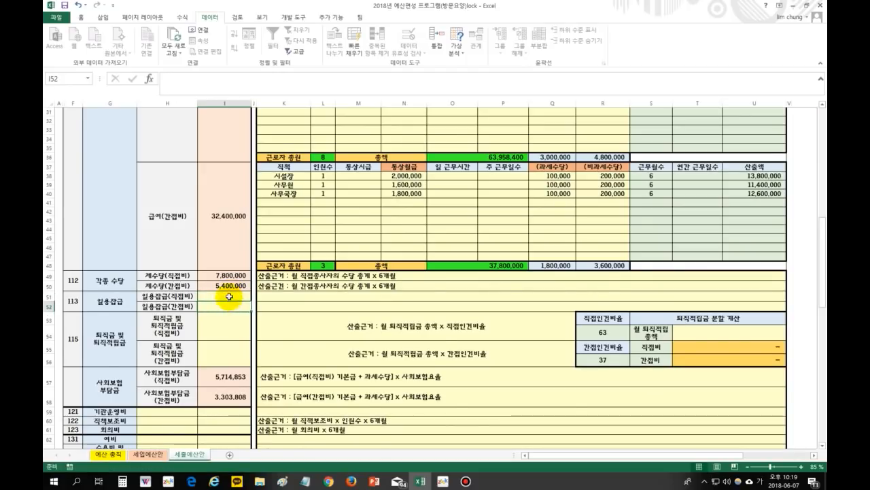
click(229, 296)
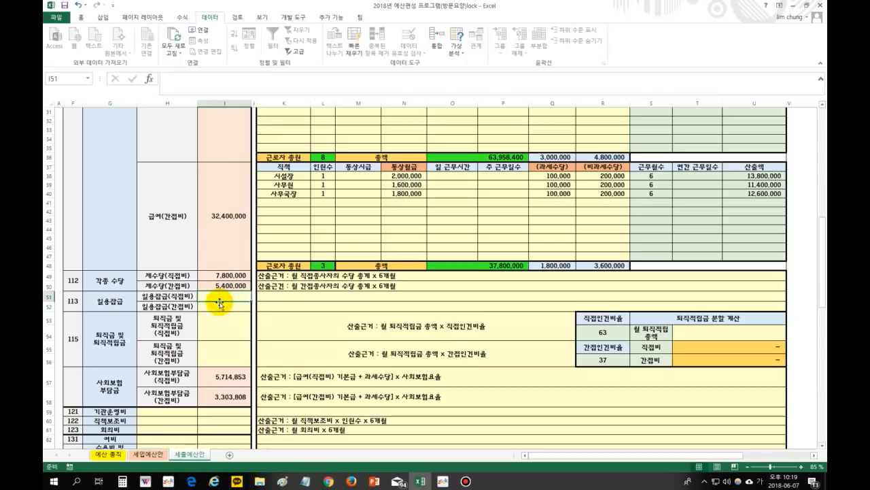
click(291, 296)
click(218, 301)
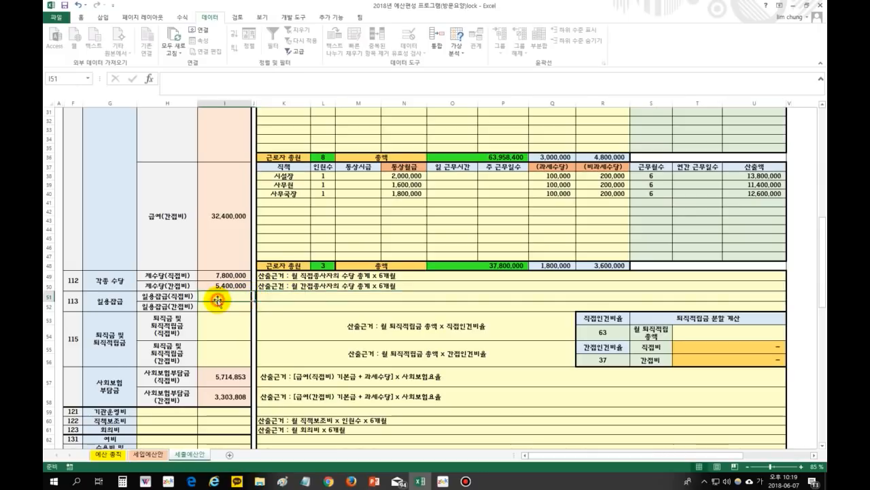
click(276, 306)
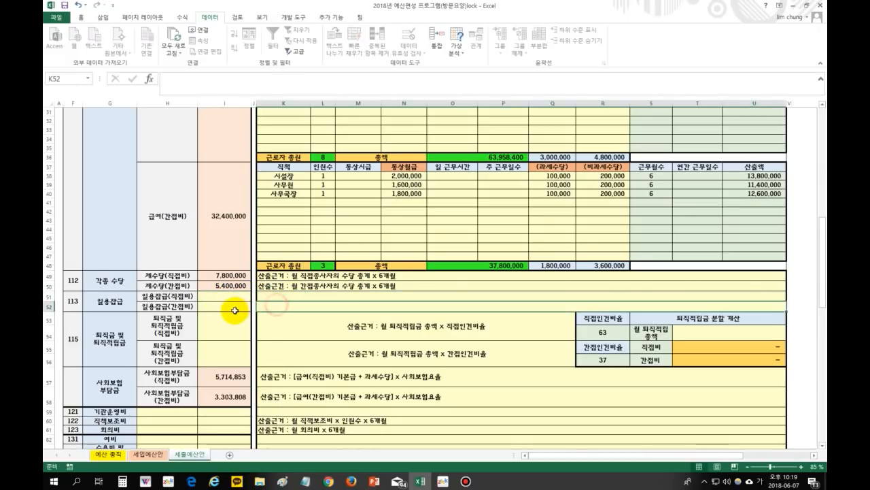
click(226, 307)
click(301, 320)
Review the 산출근거 notes for the expense items from 각종 수당 down to 임차료.
click(288, 275)
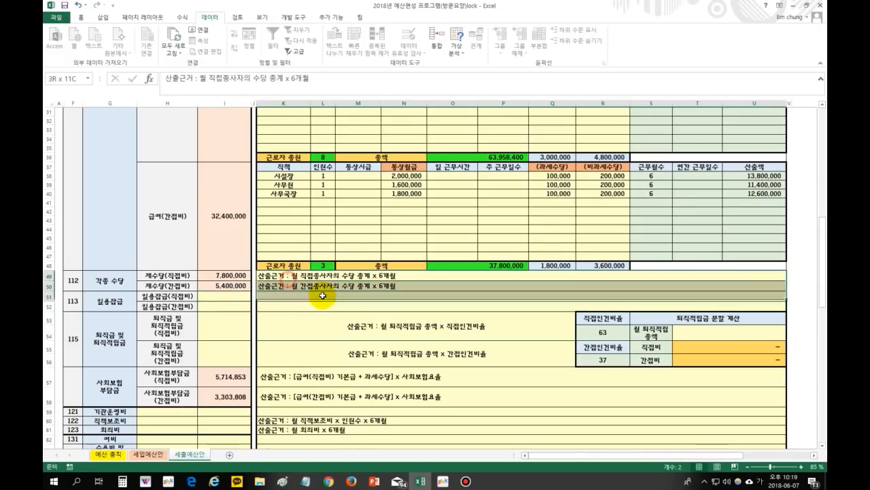
click(329, 287)
scroll(337, 326, down, 2)
click(320, 326)
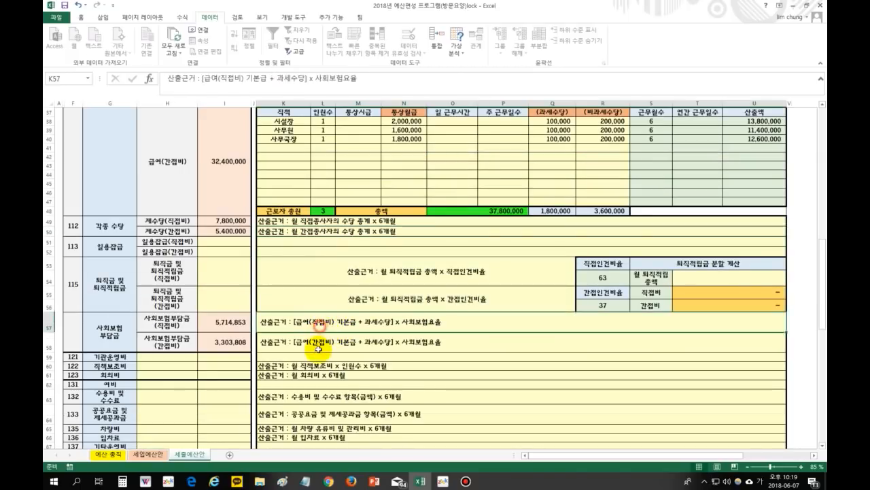
click(317, 348)
click(320, 375)
click(321, 394)
scroll(321, 392, down, 1)
scroll(321, 393, down, 1)
drag(335, 236, 338, 383)
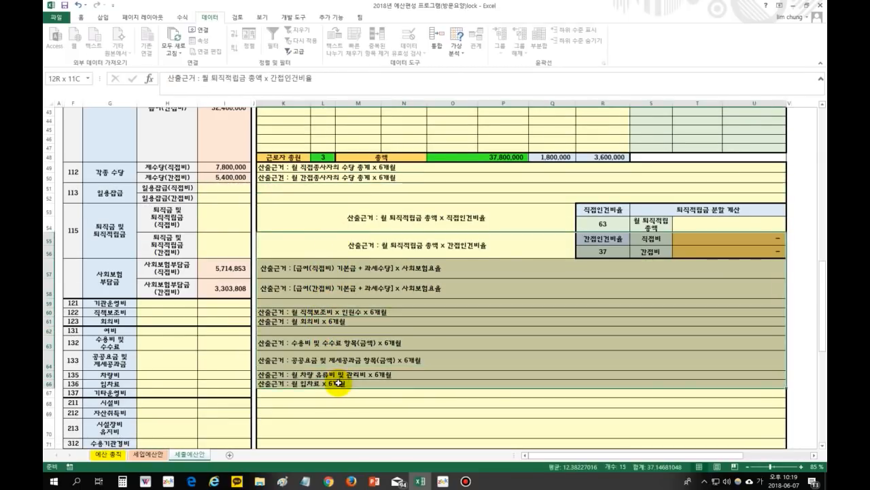
click(417, 350)
scroll(408, 352, up, 3)
click(355, 259)
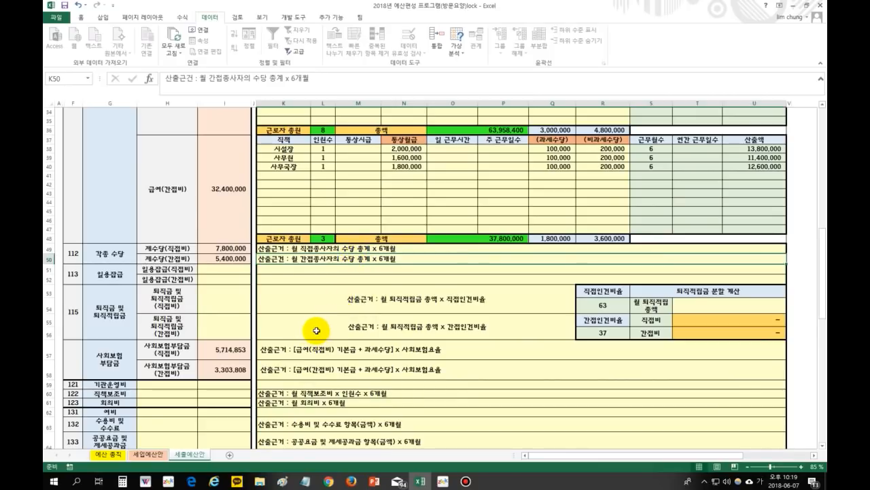
Examine the direct and indirect 퇴직금 및 퇴직적립금 amount cells against the staff listed in the salary tables.
click(175, 299)
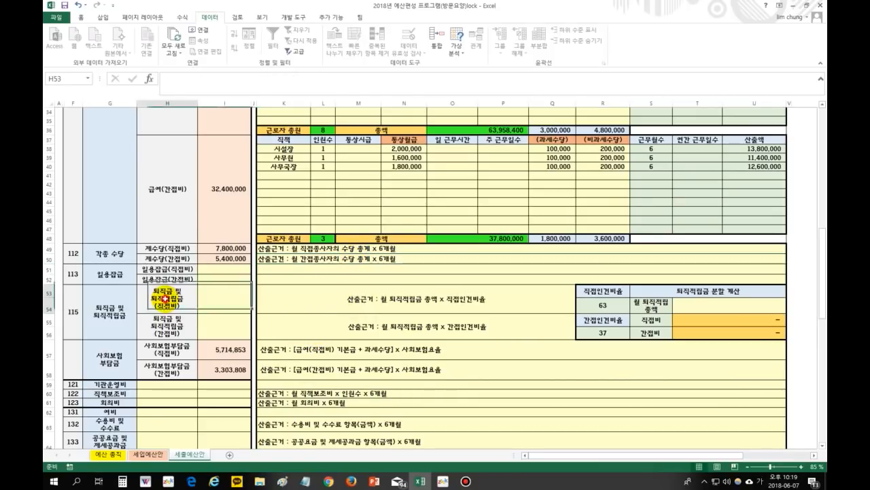
click(217, 296)
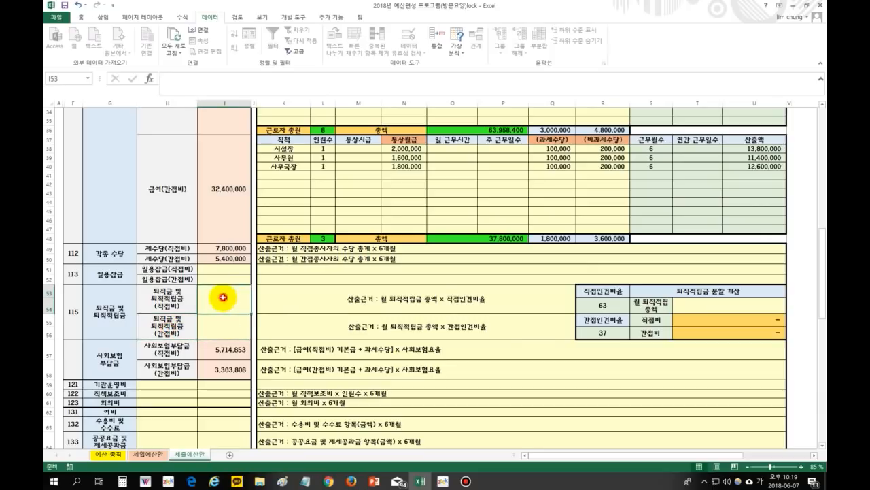
click(229, 325)
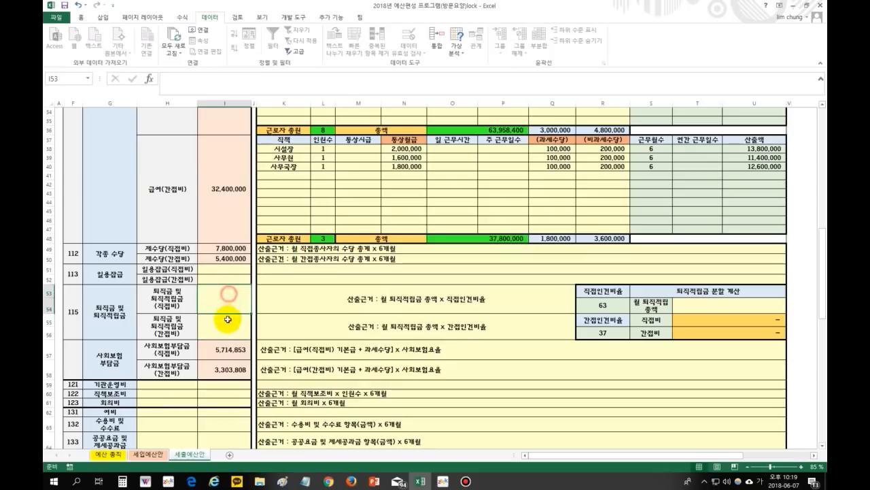
scroll(221, 313, up, 10)
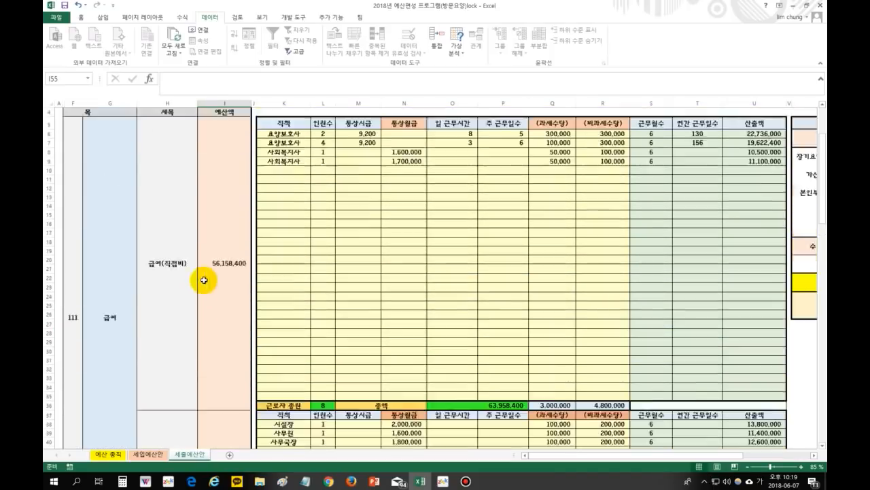
scroll(220, 431, down, 6)
scroll(417, 360, up, 6)
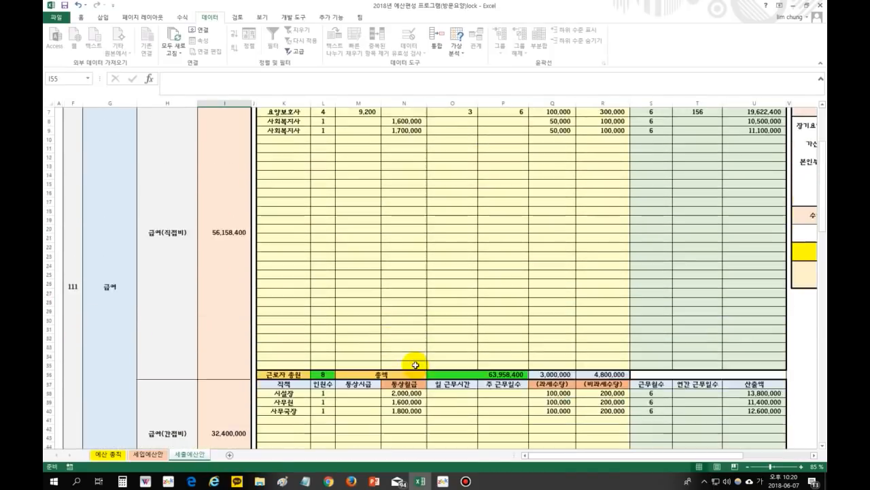
Enter 3,000,000 as the 월 퇴직적립금 총액 in the 퇴직적립금 분할 계산 table.
scroll(423, 364, up, 1)
scroll(425, 361, down, 8)
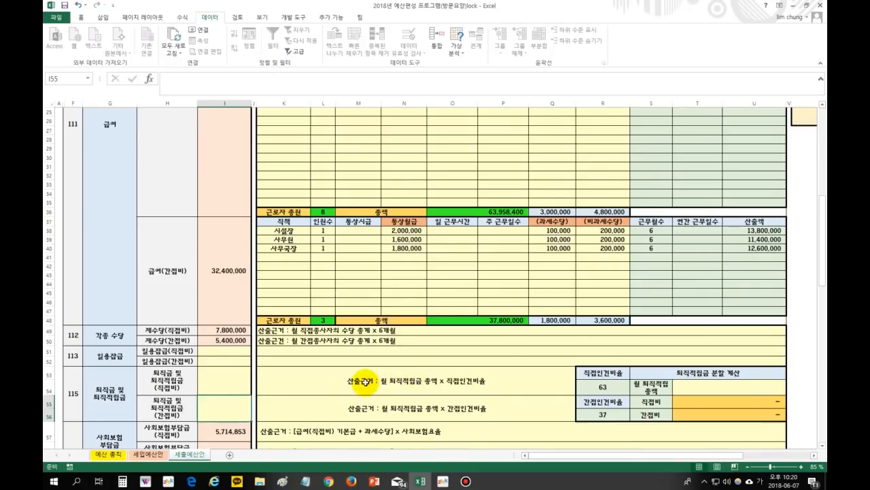
scroll(248, 369, down, 2)
click(221, 350)
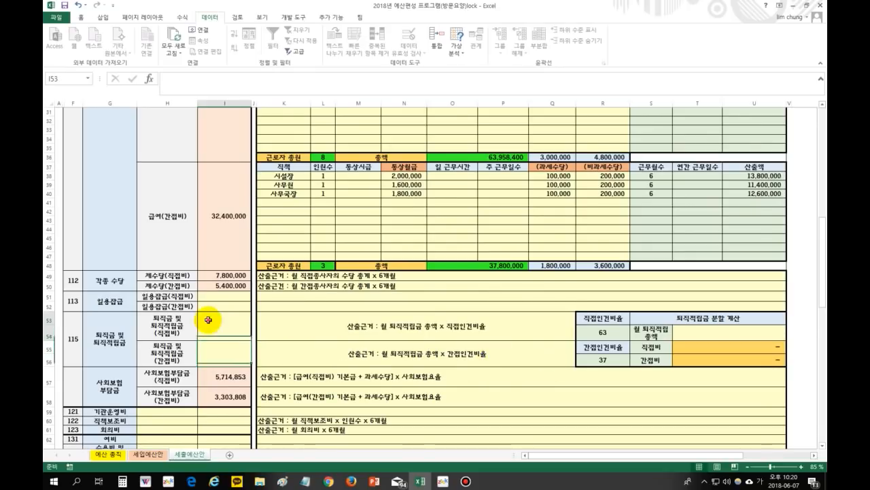
click(743, 330)
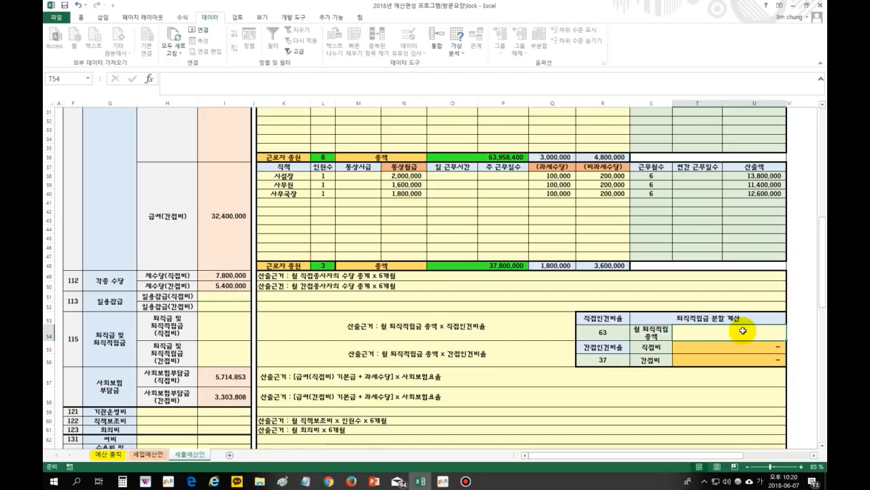
text(3000000)
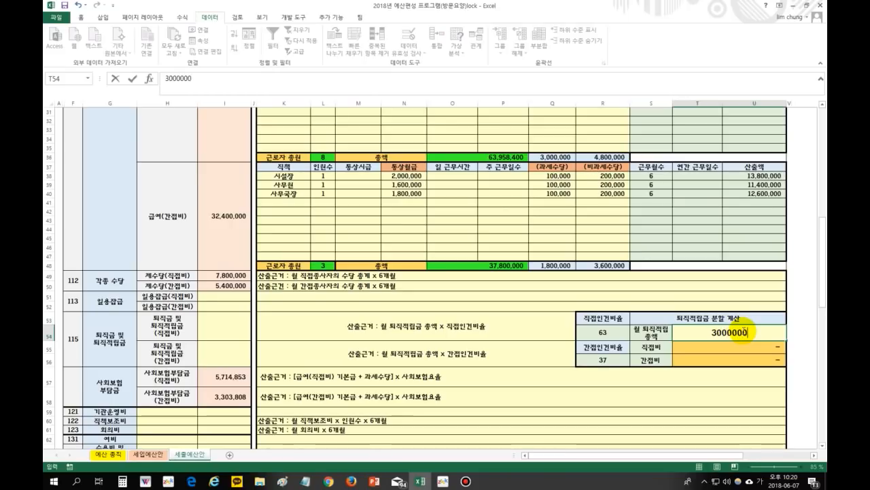
key(Return)
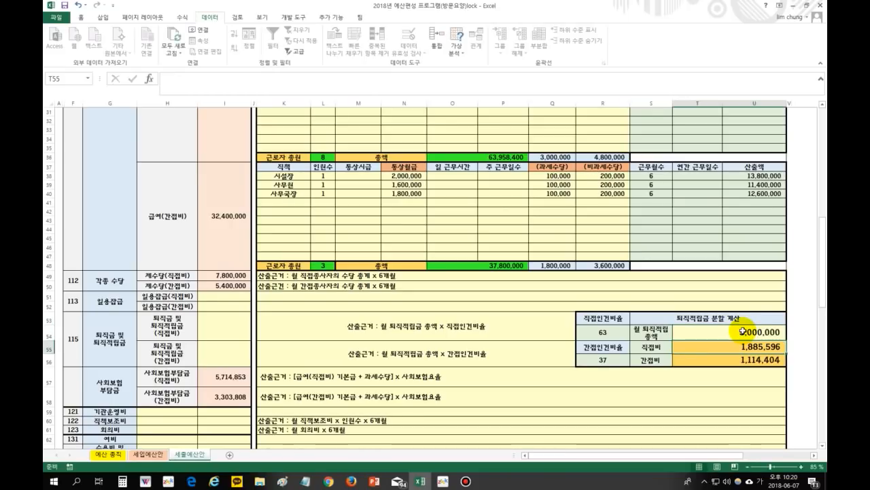
Examine the 직접인건비율 and 간접인건비율 cells against the direct and indirect salary and allowance amounts.
click(603, 360)
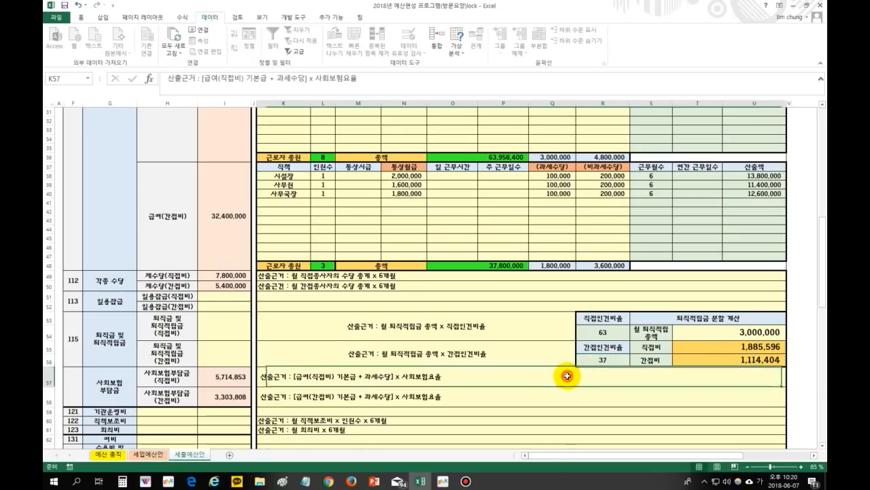
click(598, 334)
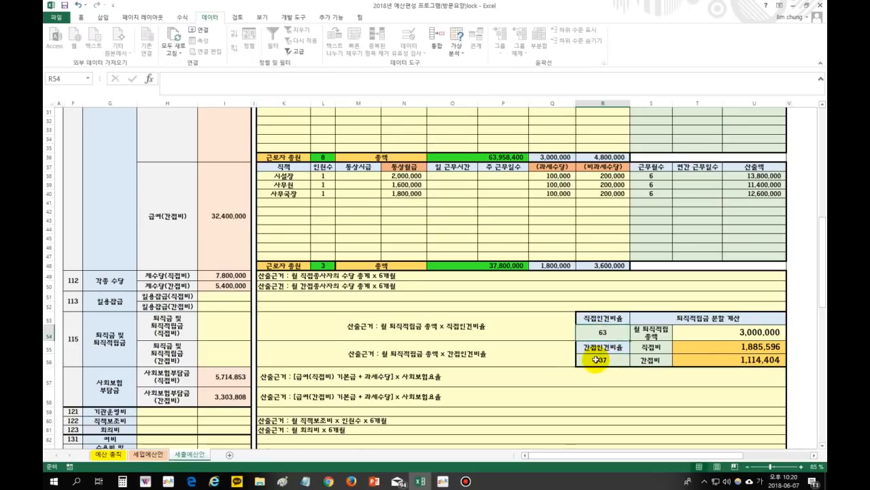
scroll(389, 307, up, 3)
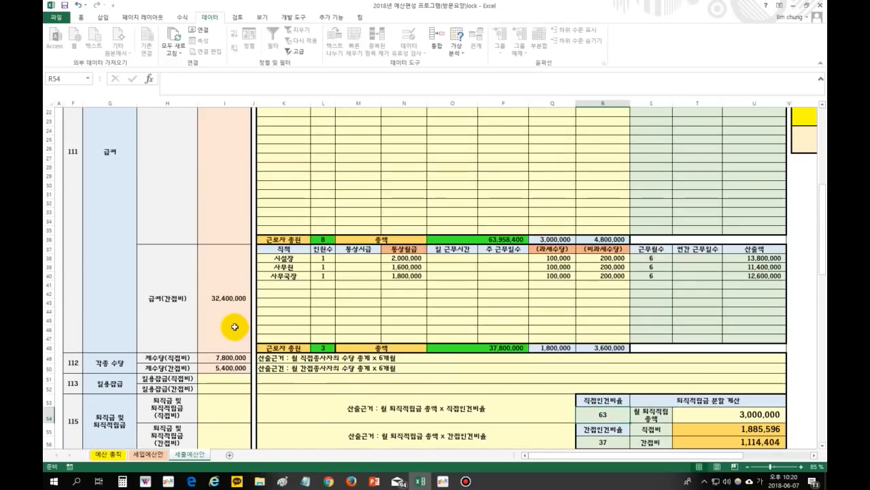
scroll(234, 327, up, 2)
drag(218, 165, 215, 382)
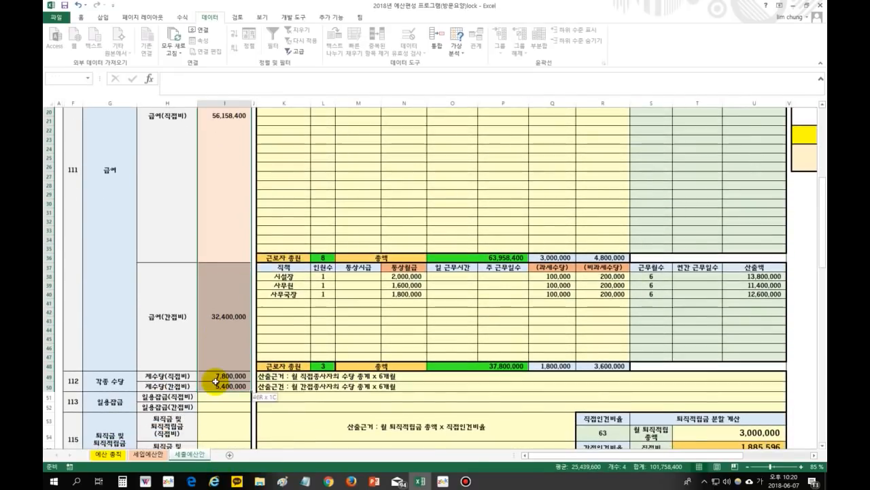
click(151, 200)
click(646, 436)
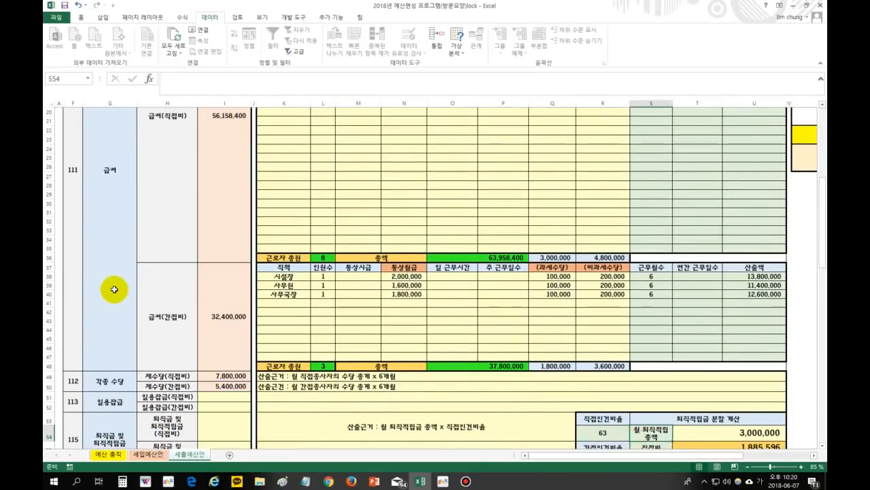
scroll(259, 334, down, 3)
click(604, 374)
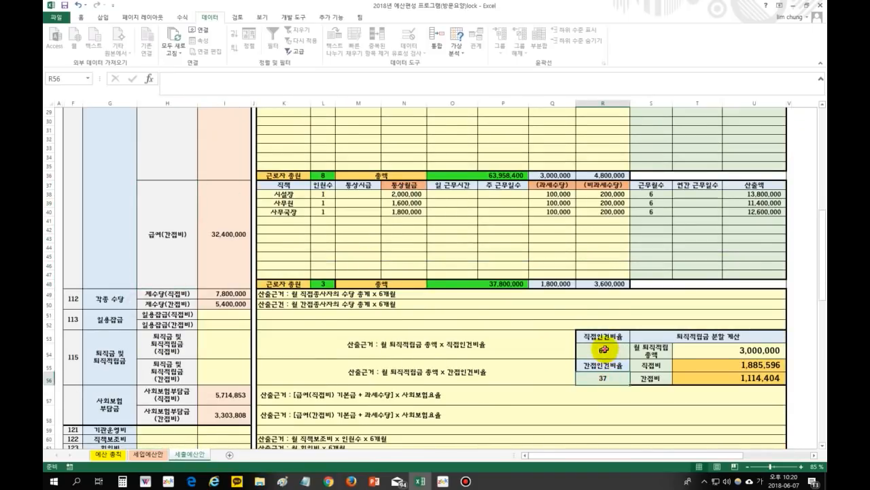
Check how the monthly severance total is divided into the 직접비 and 간접비 amounts by the labour-cost ratios.
click(747, 350)
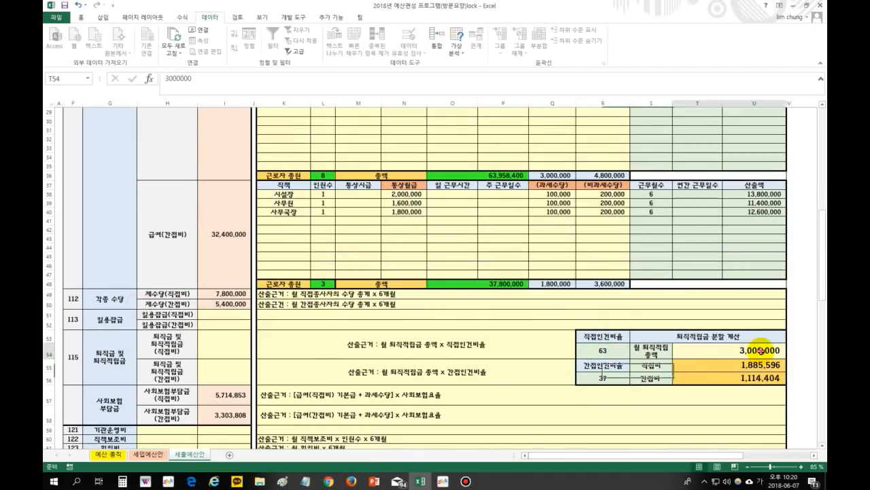
click(735, 362)
click(603, 378)
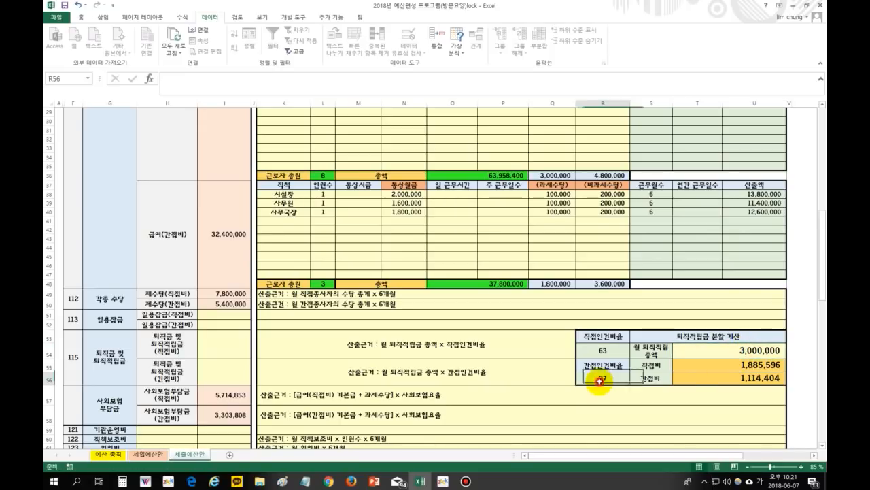
click(754, 378)
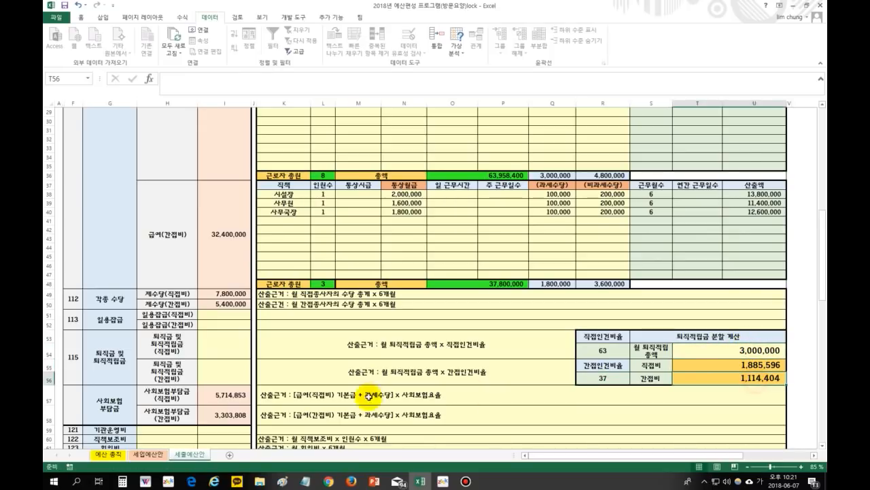
Enter 1,885,596 as the direct and 1,114,404 as the indirect 퇴직금 및 퇴직적립금 amount.
click(711, 364)
click(225, 348)
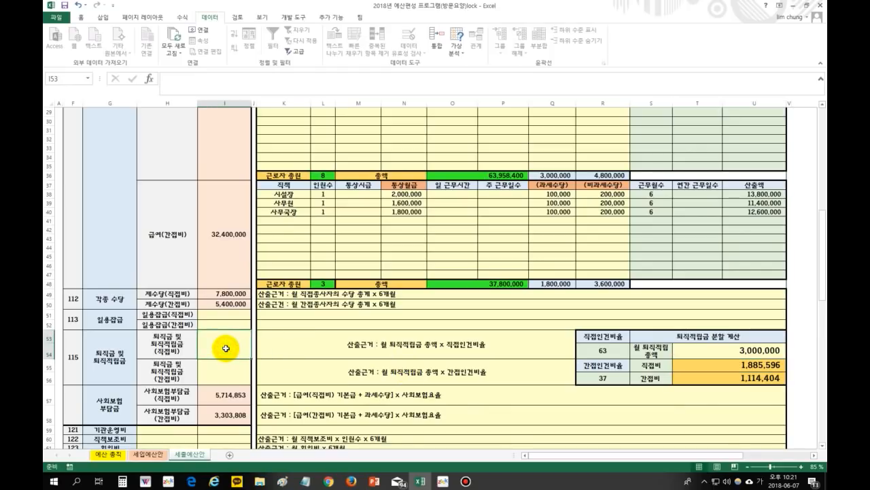
text(1885596)
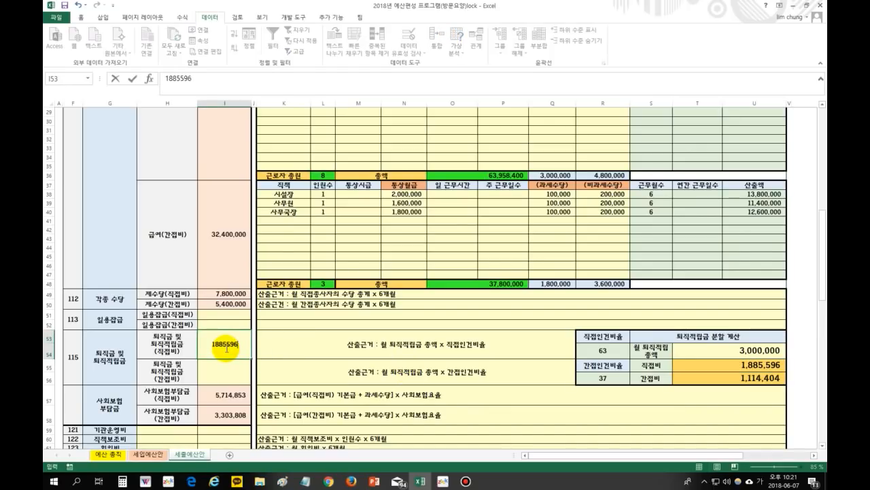
click(216, 374)
text(1114404)
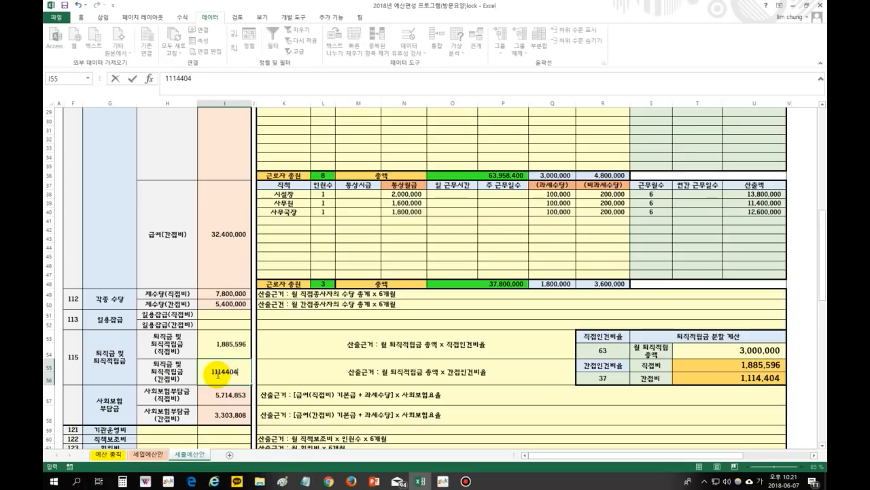
click(381, 416)
Inspect the amount cells of 사회보험부담금(직접비) and 사회보험부담금(간접비).
scroll(380, 418, down, 2)
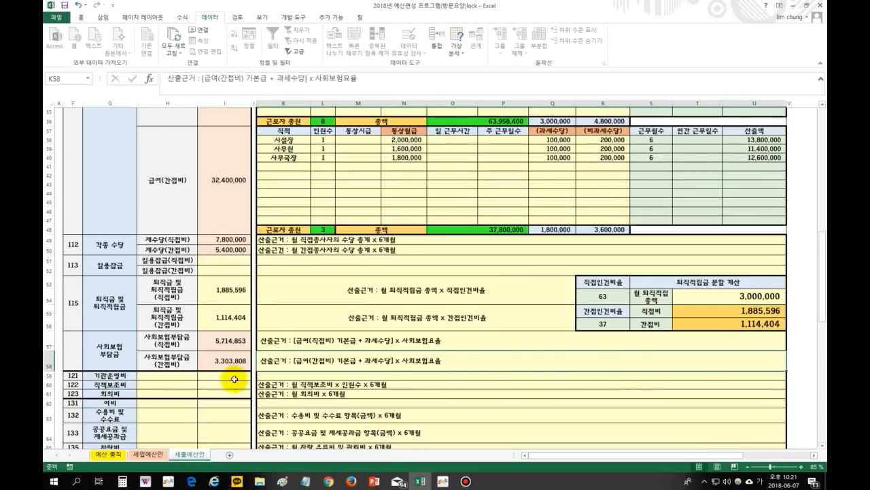
click(170, 343)
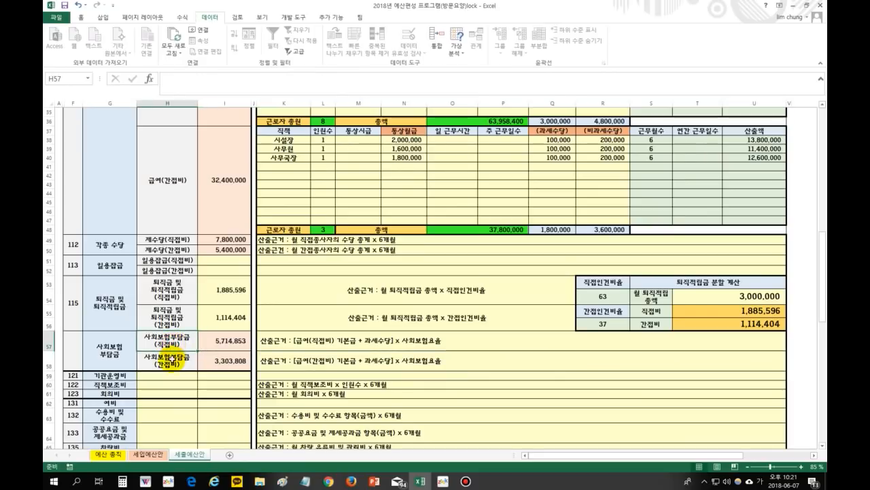
click(228, 346)
click(227, 362)
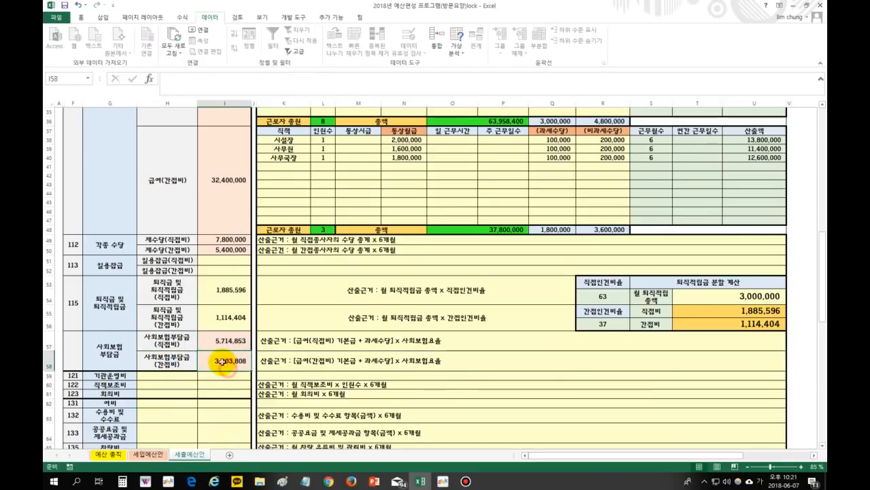
click(221, 346)
click(226, 363)
click(229, 345)
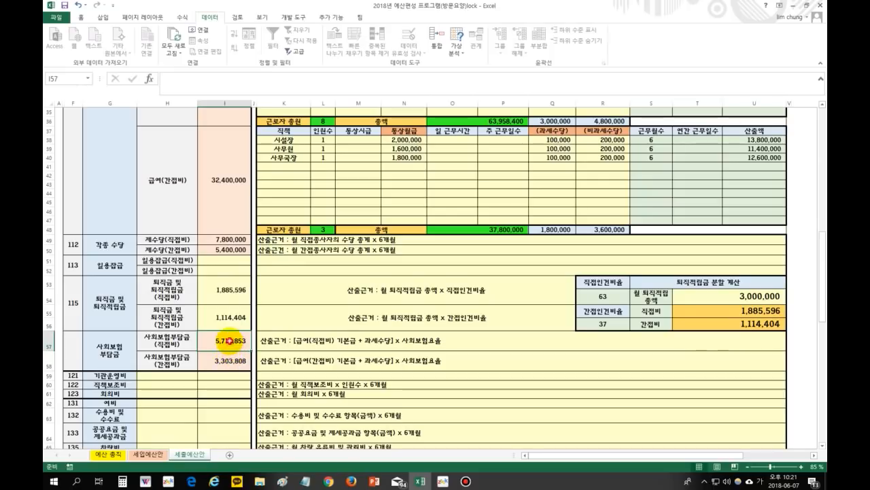
click(227, 361)
Compare the salary table entries with the 사회보험부담금 amounts and their 산출근거 formulas.
scroll(229, 367, up, 8)
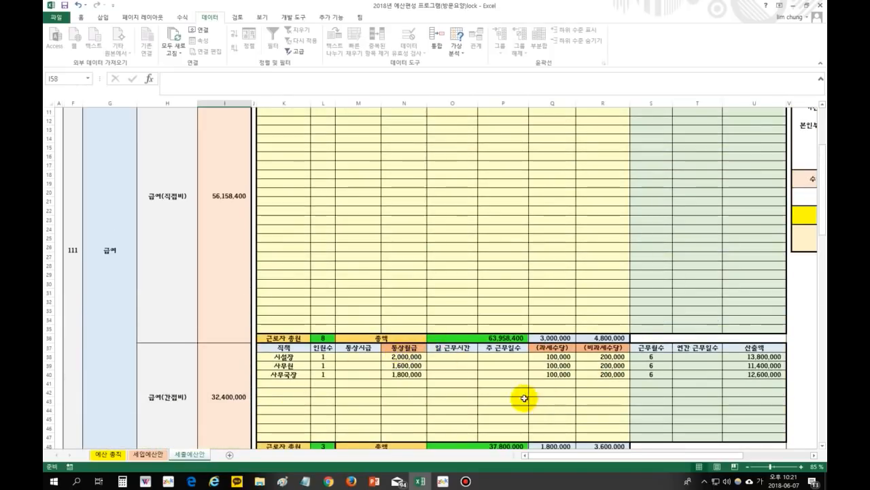
scroll(524, 399, up, 4)
scroll(496, 383, down, 12)
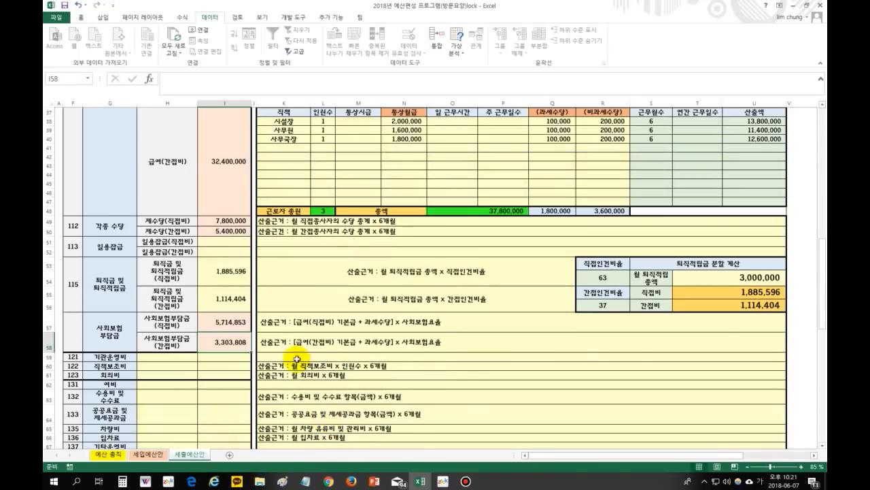
click(231, 324)
click(289, 325)
click(225, 340)
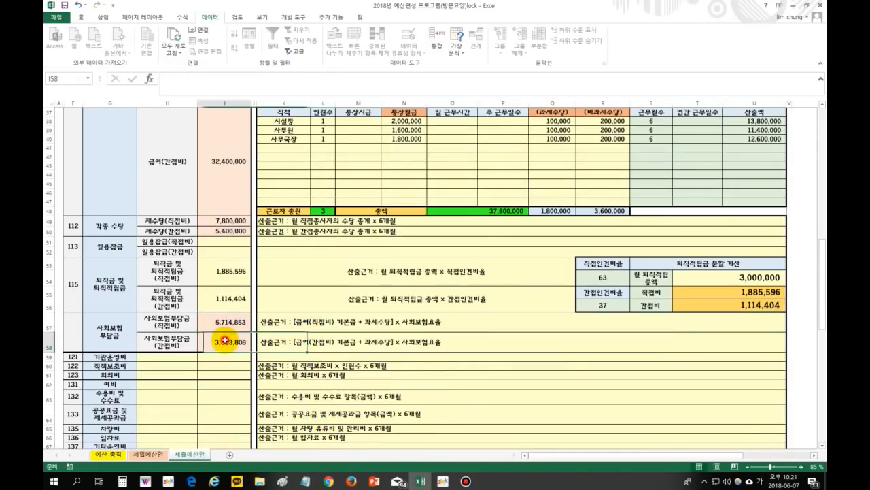
Read the explanatory note of the 기관운영비 item and inspect its amount and calculation-basis cells.
scroll(211, 346, down, 2)
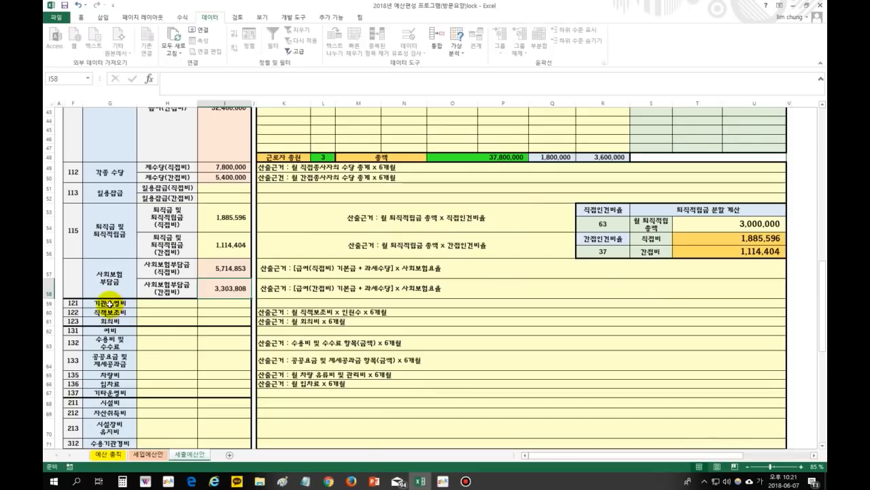
click(100, 302)
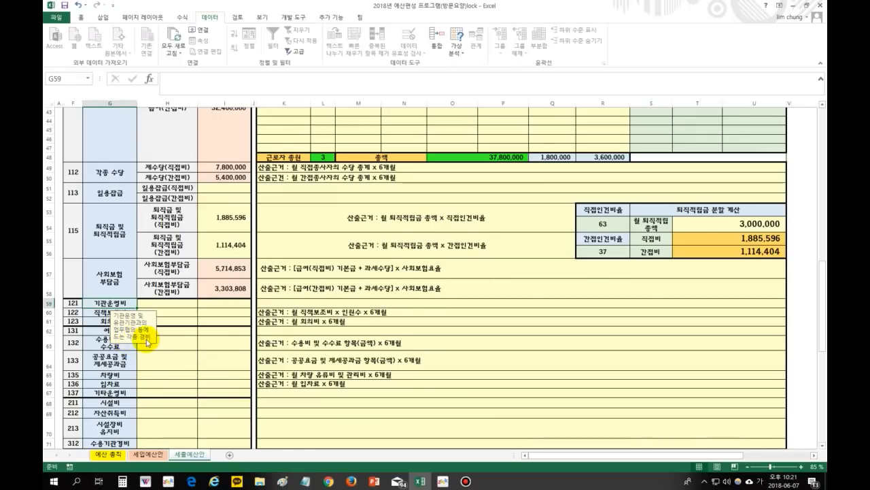
click(189, 338)
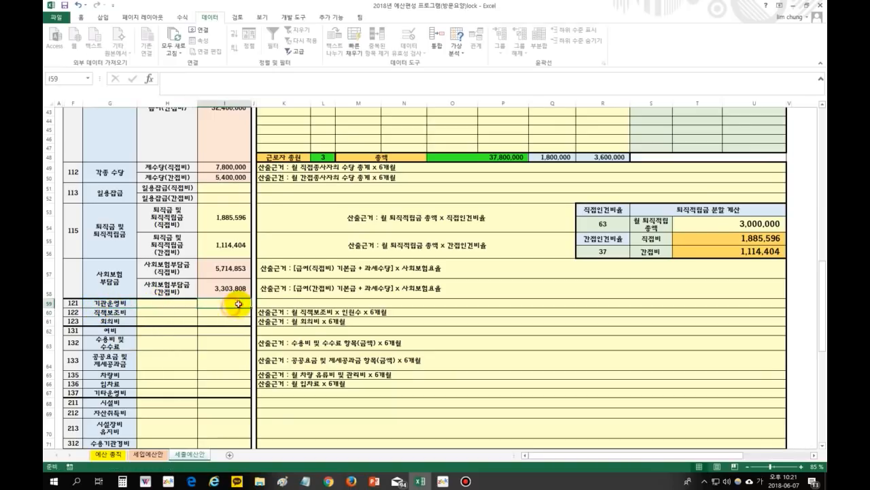
click(398, 303)
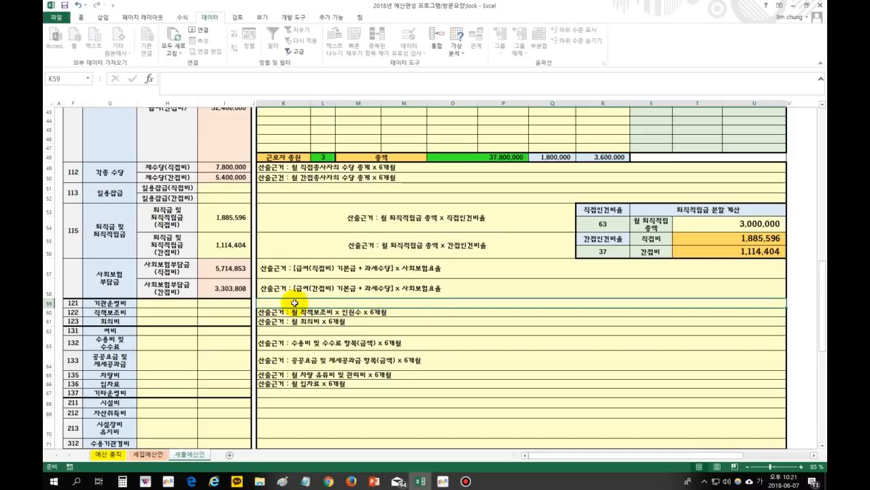
click(221, 302)
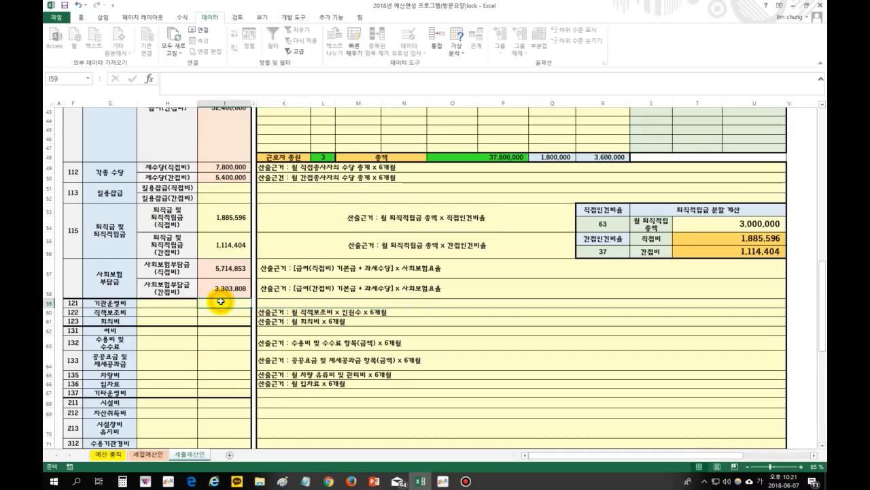
Review the 직책보조비 item's note, calculation basis and amount cell, and display the 회의비 item's note.
scroll(221, 301, down, 1)
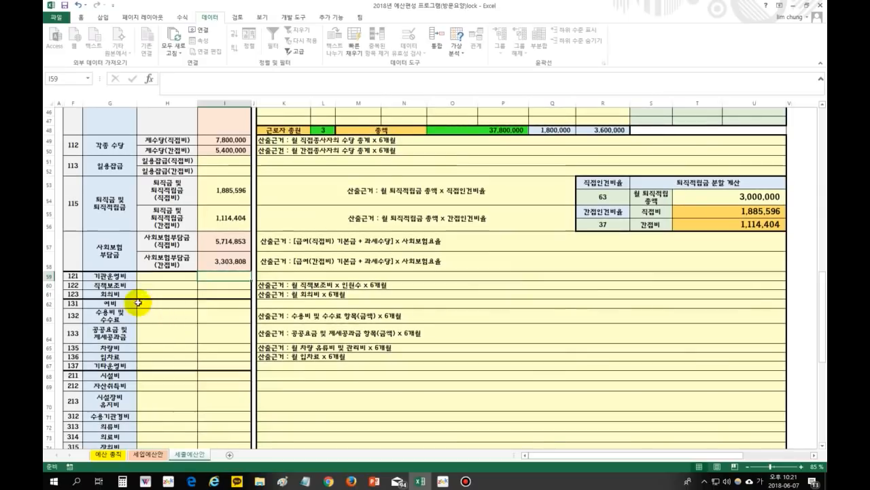
click(91, 284)
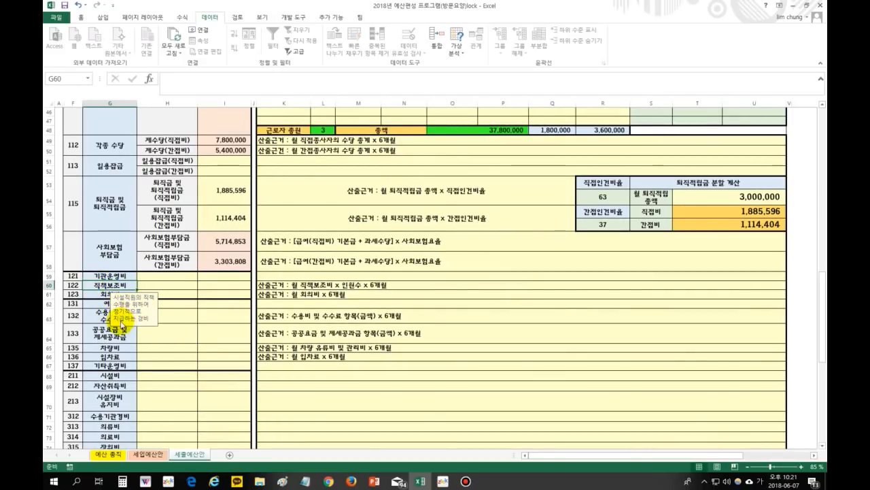
click(217, 320)
click(216, 294)
click(105, 284)
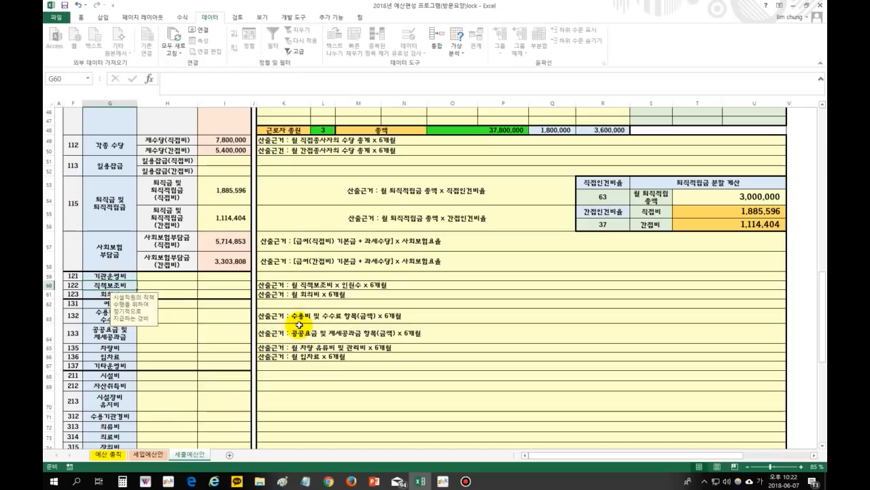
click(304, 286)
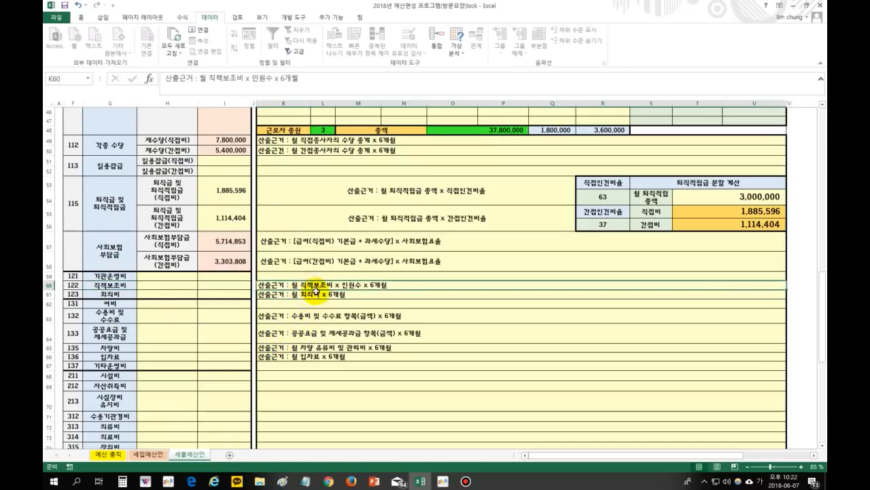
click(219, 283)
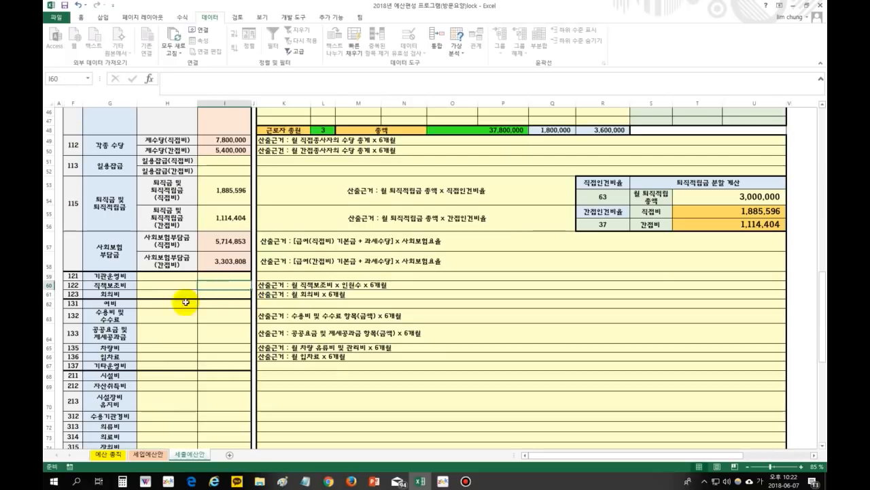
click(110, 294)
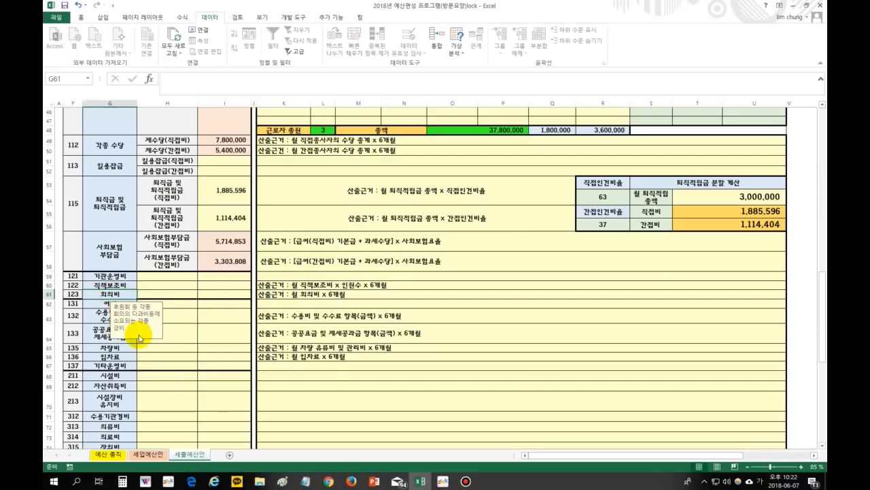
Inspect the 회의비 item's calculation basis and amount cell, and review the 여비 item's note and its basis and amount cells.
click(389, 292)
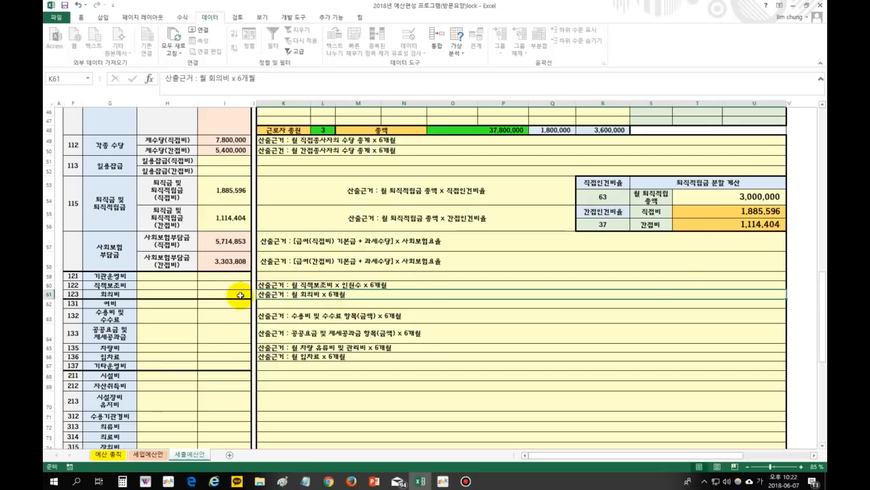
click(219, 294)
scroll(223, 309, down, 2)
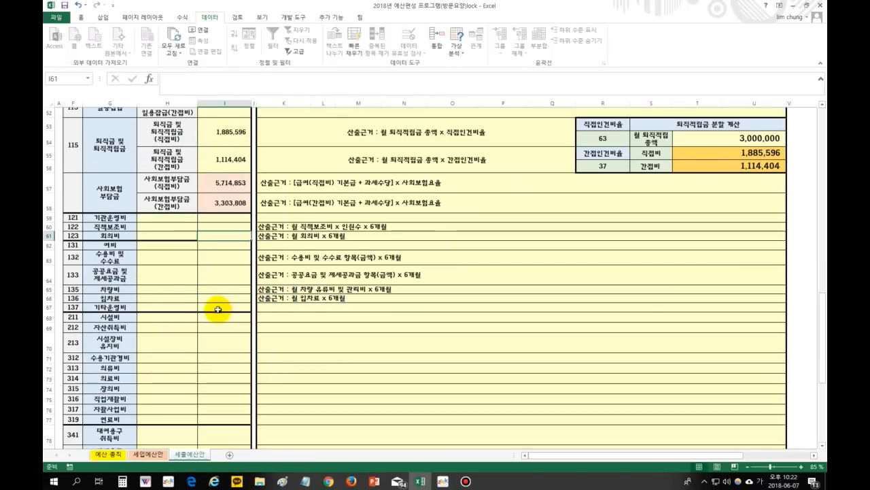
click(103, 246)
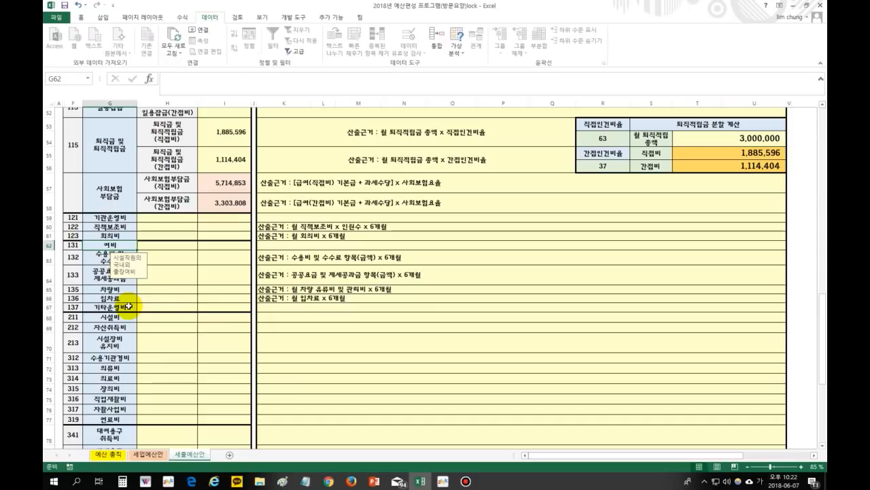
click(312, 246)
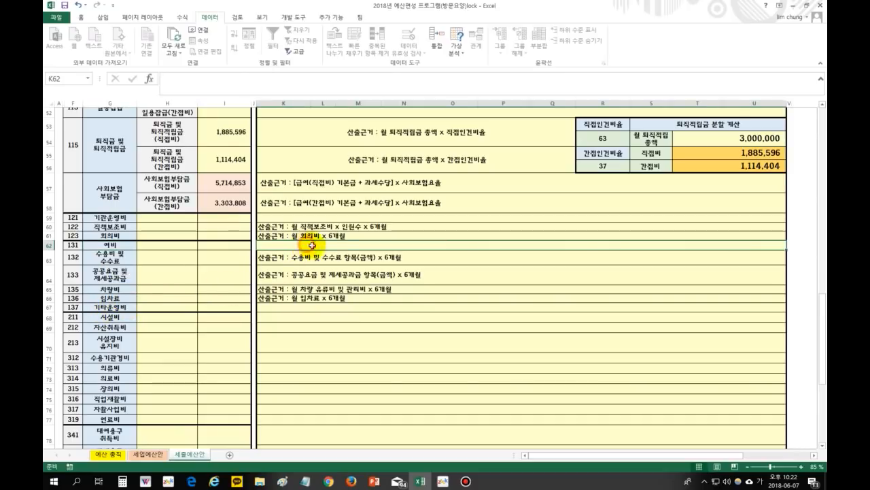
click(231, 245)
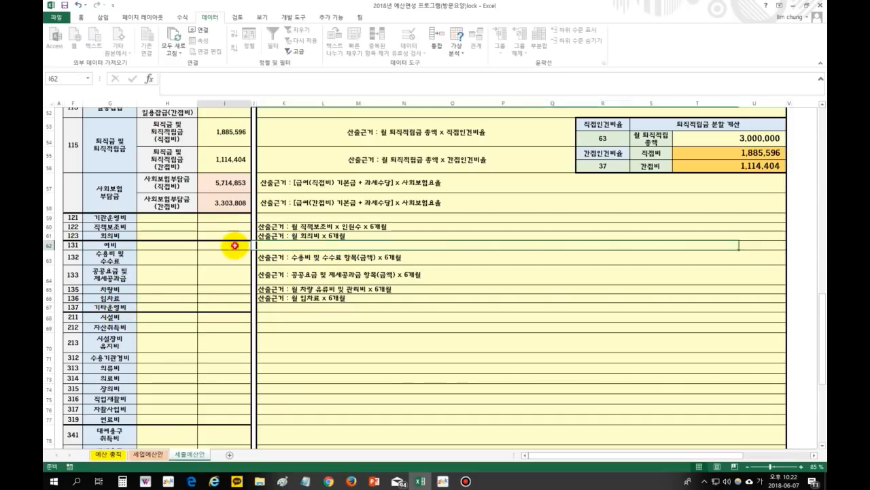
Read the explanatory notes and calculation-basis cells of the 수용비 및 수수료 and 공공요금 및 제세공과금 items.
click(117, 261)
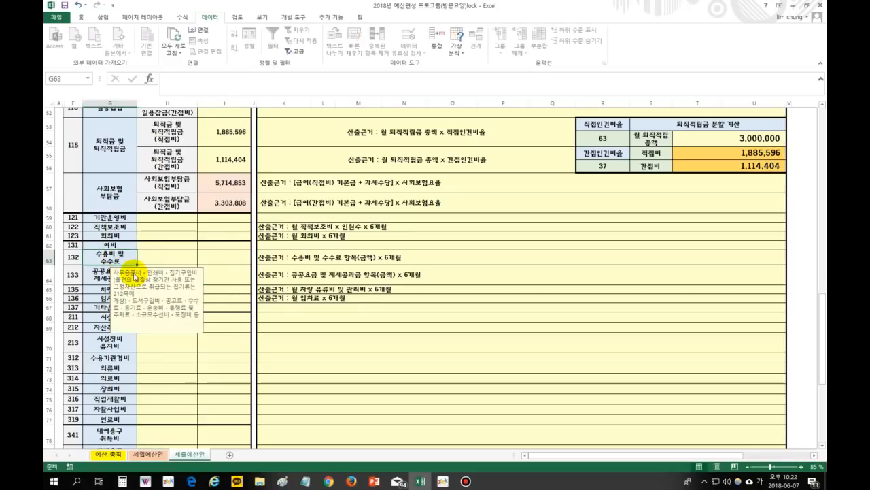
click(299, 258)
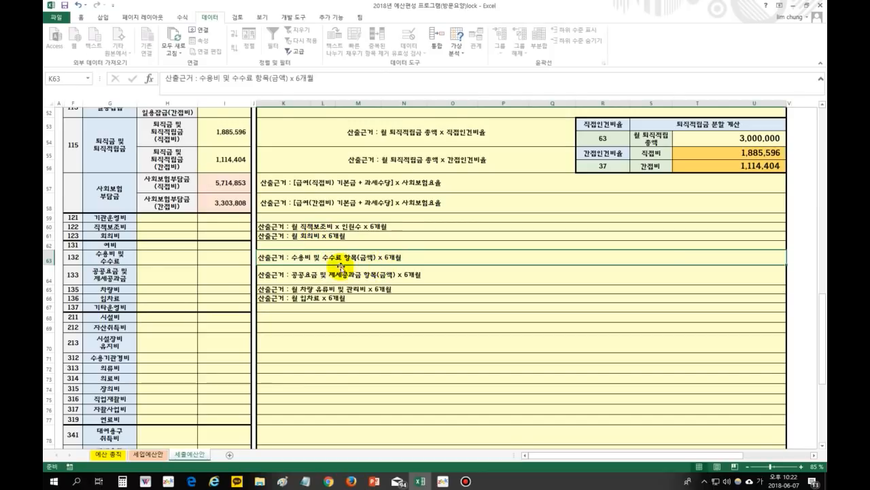
click(121, 272)
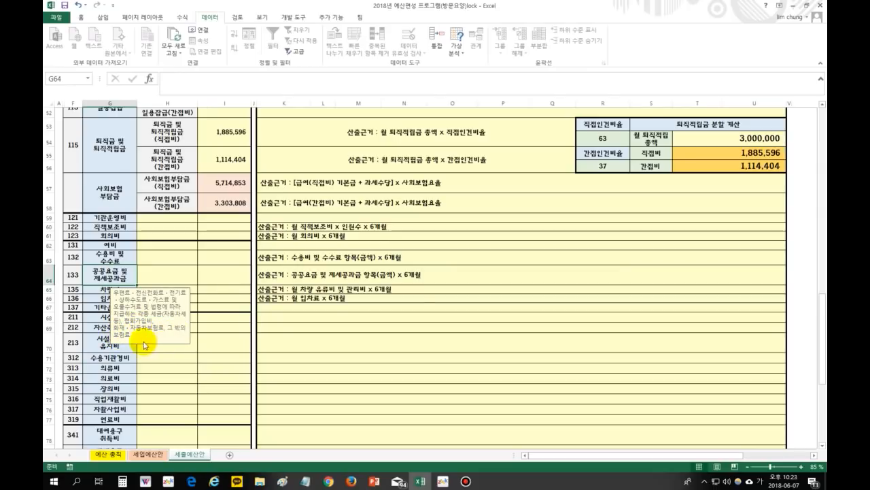
click(274, 328)
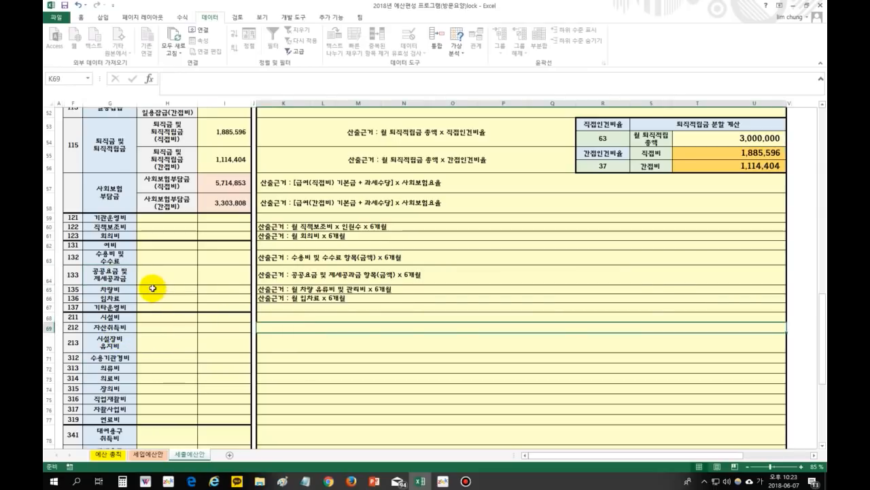
click(270, 275)
click(127, 278)
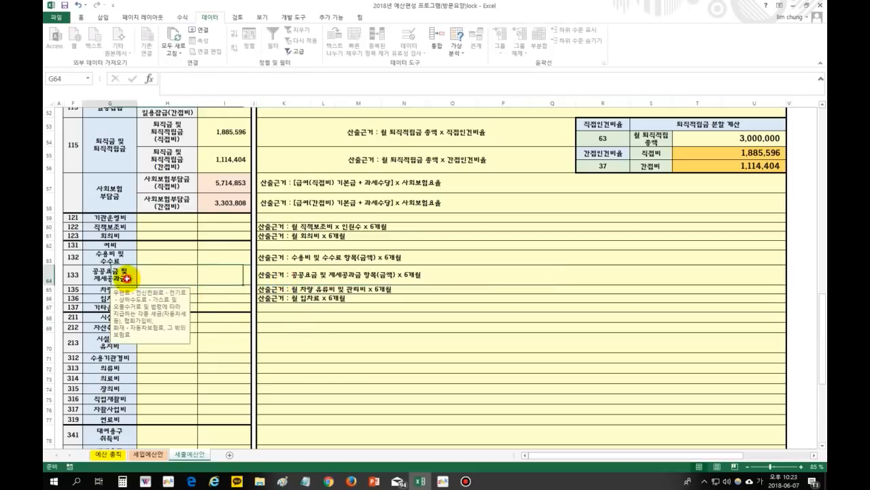
click(279, 277)
Review the 차량비 item's note and calculation basis, and the 임차료 item's note and amount cell.
click(118, 290)
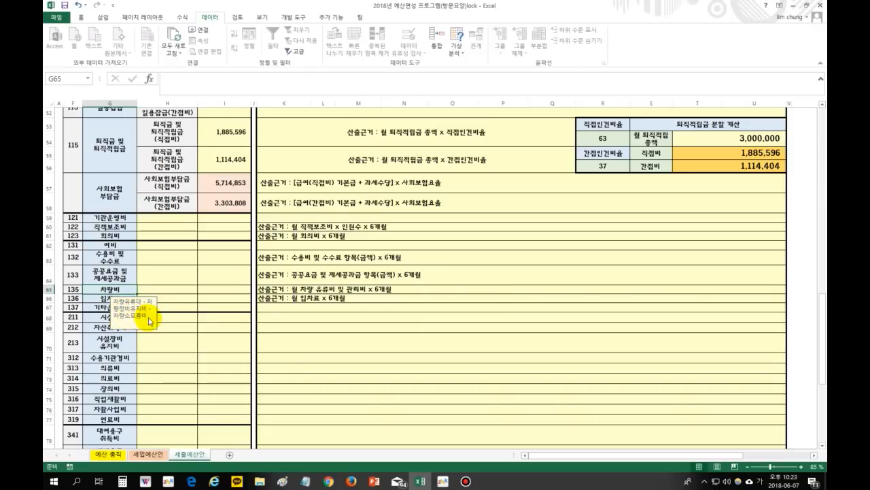
click(288, 325)
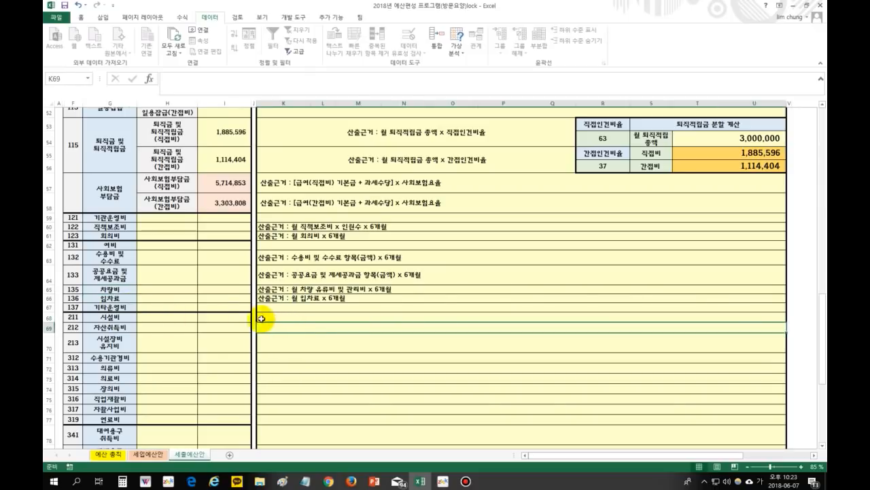
click(294, 289)
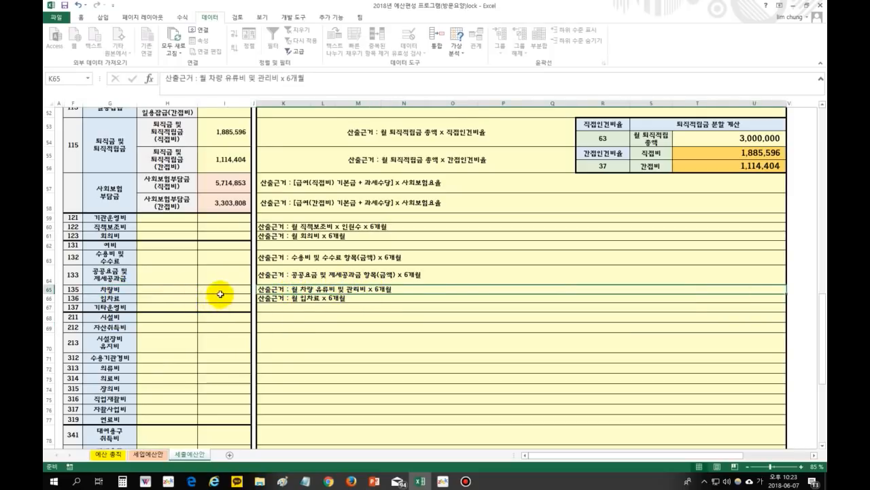
click(114, 300)
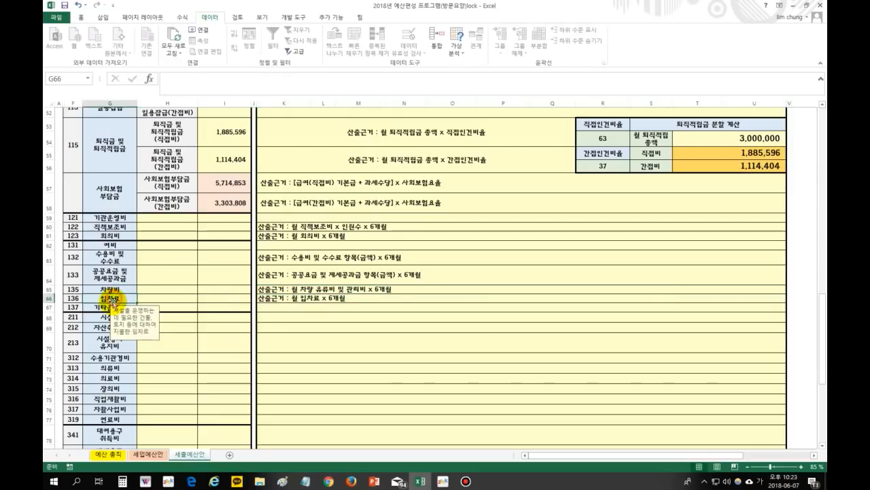
click(313, 318)
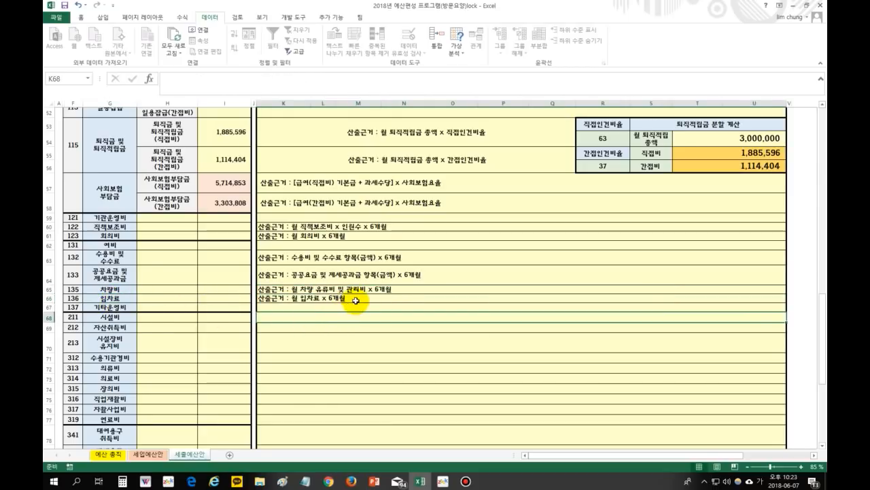
scroll(229, 311, down, 1)
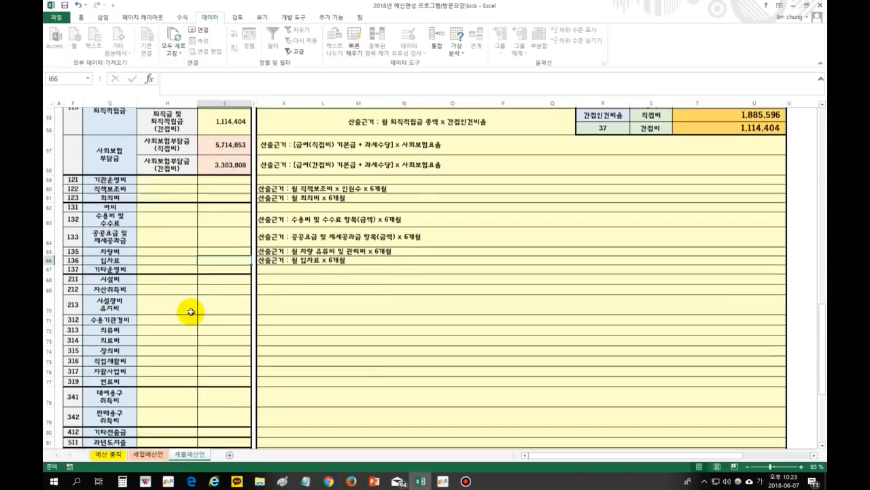
Read the notes of the 기타운영비 and 시설비 items and check the 기타운영비 calculation-basis cell.
click(114, 270)
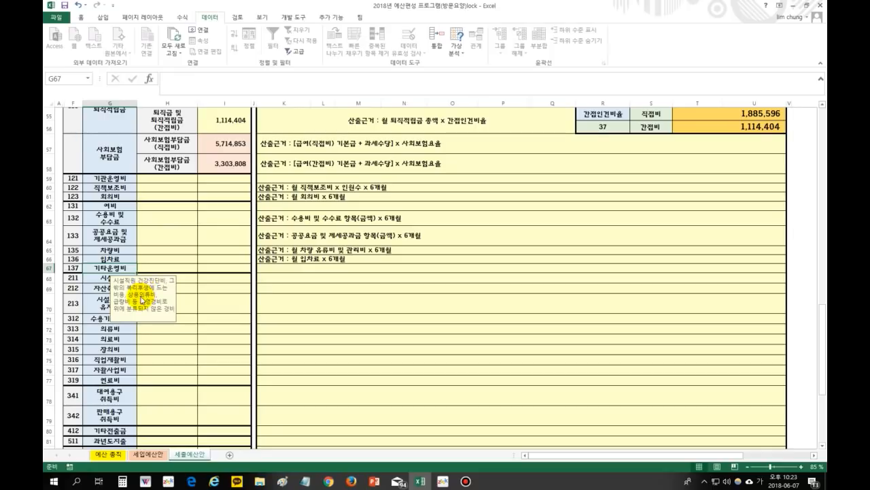
click(259, 268)
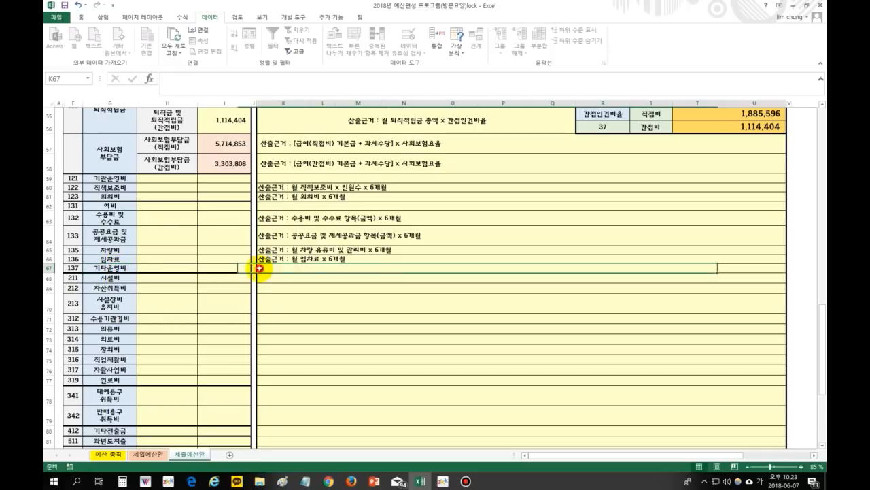
click(116, 279)
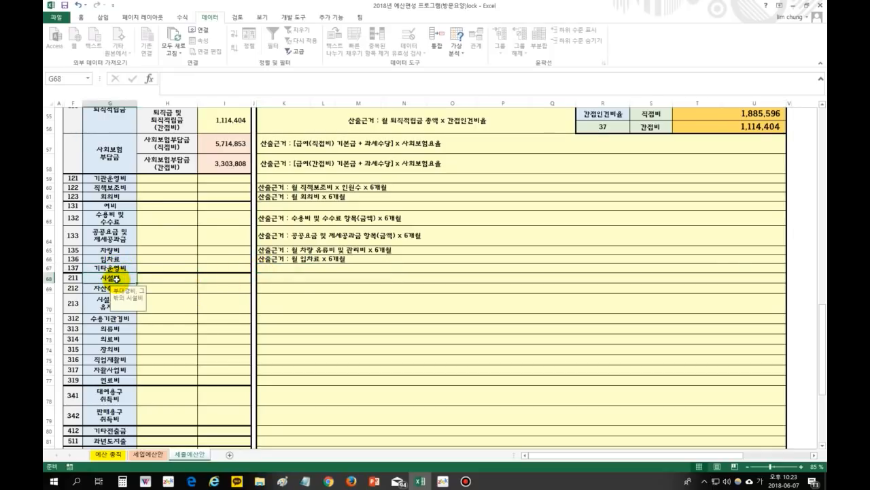
click(167, 313)
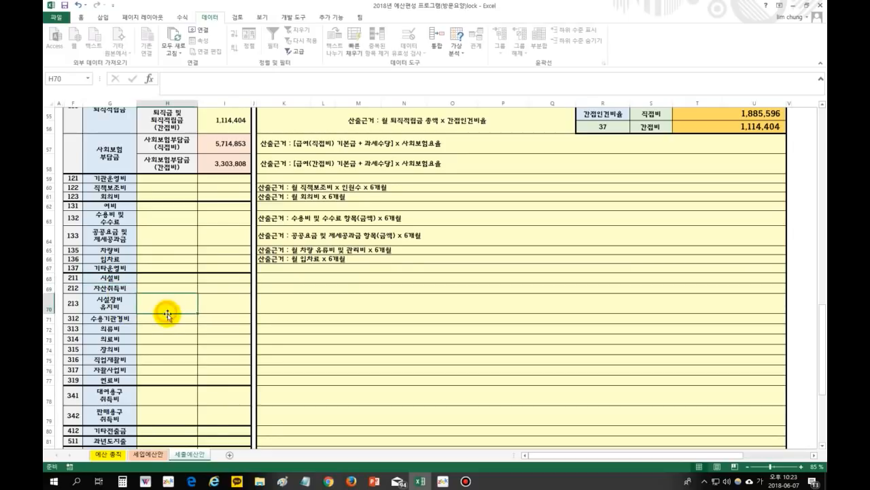
click(166, 319)
Compare the explanatory note of the 자산취득비 item with that of the 차량비 item.
click(120, 291)
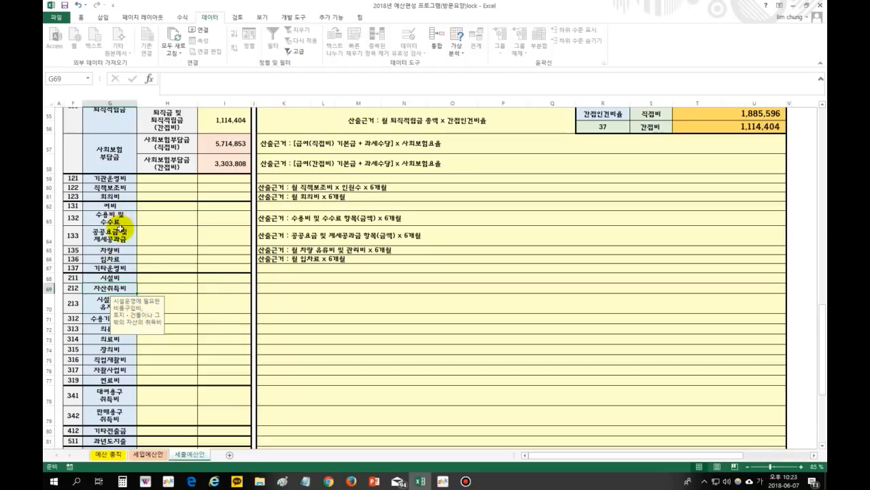
click(116, 251)
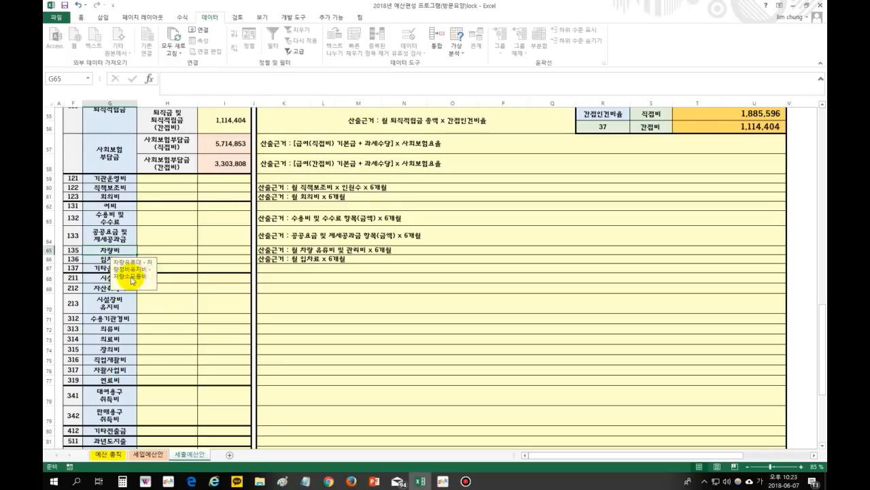
click(171, 285)
click(120, 252)
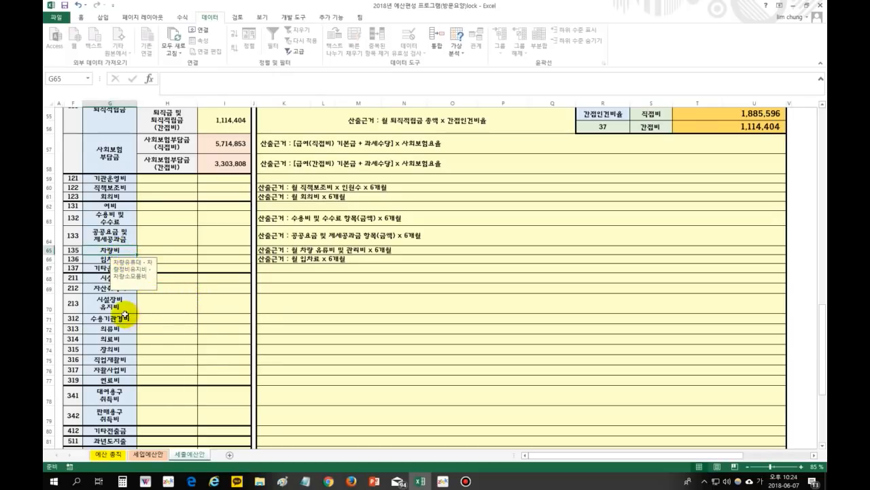
click(106, 287)
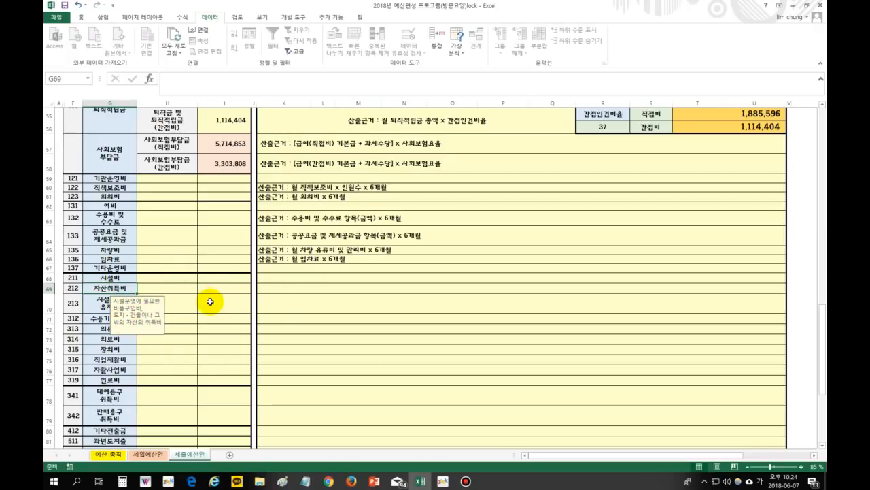
Read the 시설장비유지비 note against the 자산취득비 note, and inspect the 시설장비유지비 amount and calculation-basis cells.
click(116, 304)
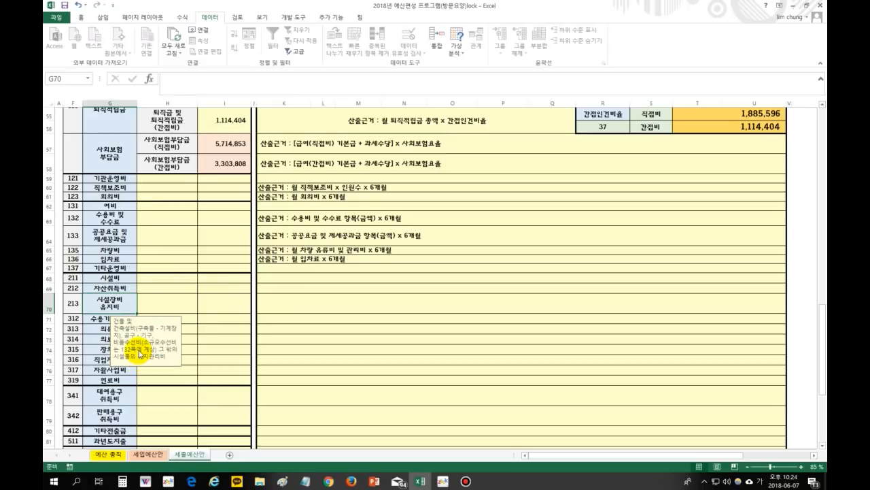
click(114, 289)
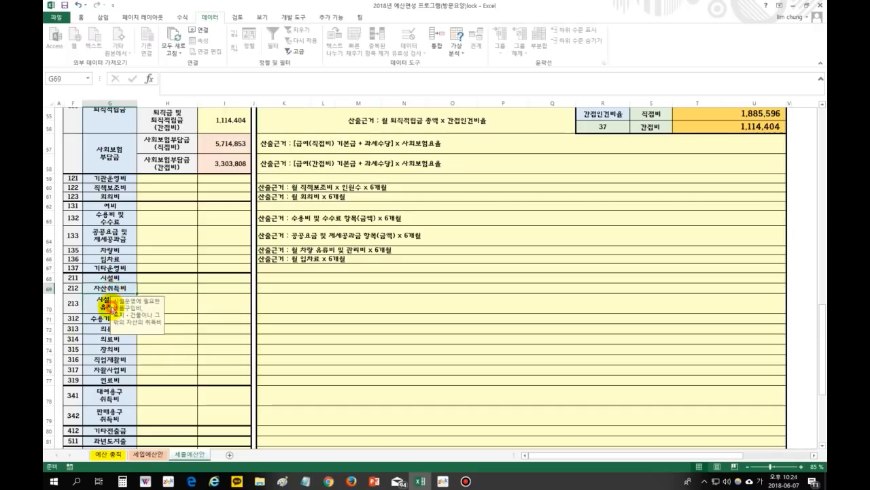
click(101, 300)
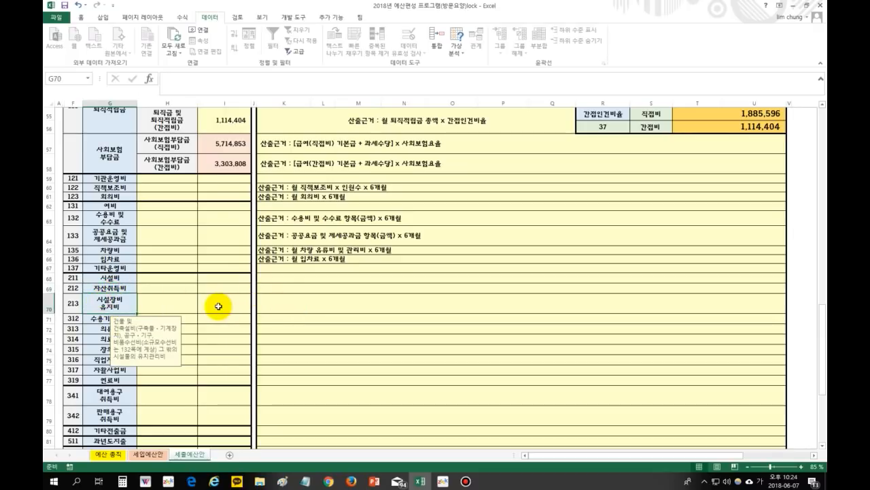
mouse_move(218, 306)
mouse_down()
mouse_move(302, 310)
mouse_move(229, 307)
mouse_up()
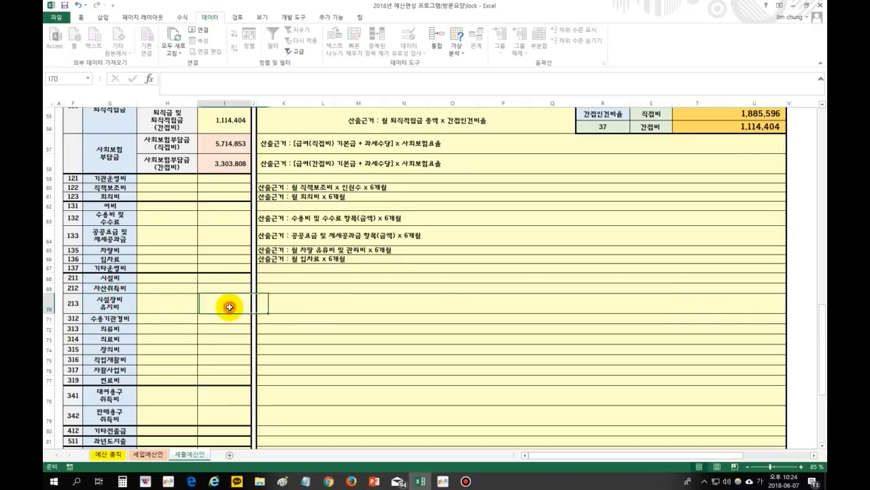
click(296, 309)
click(234, 302)
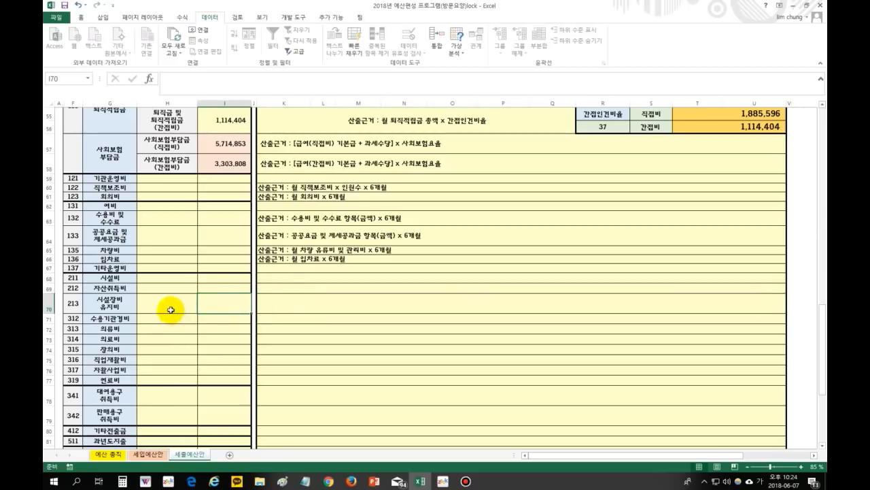
Read the 수용기관경비 item's explanatory note and inspect its calculation-basis cell.
click(107, 318)
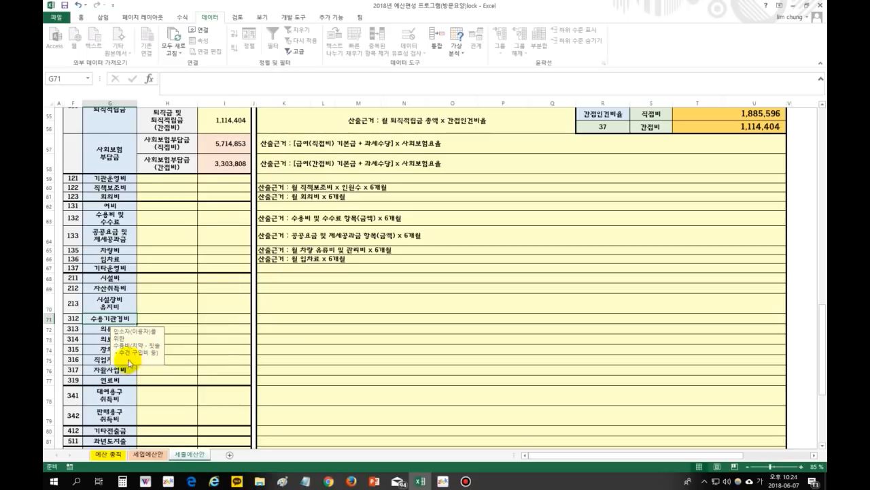
click(244, 312)
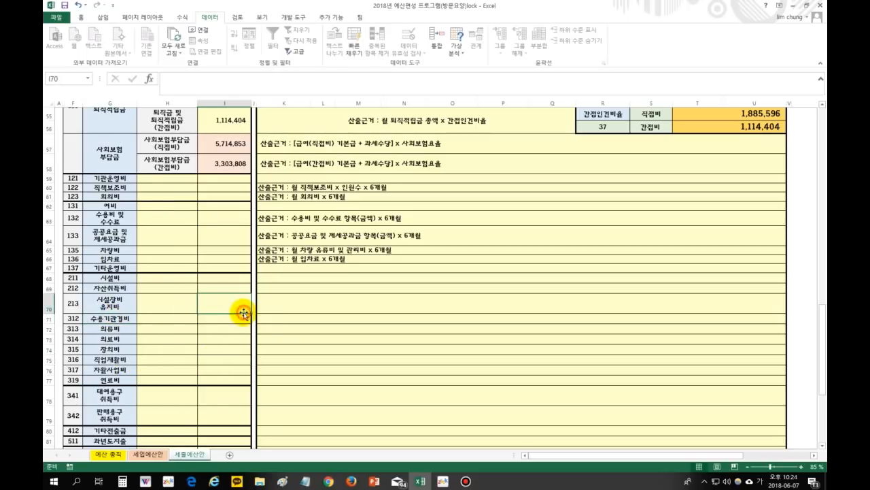
click(294, 317)
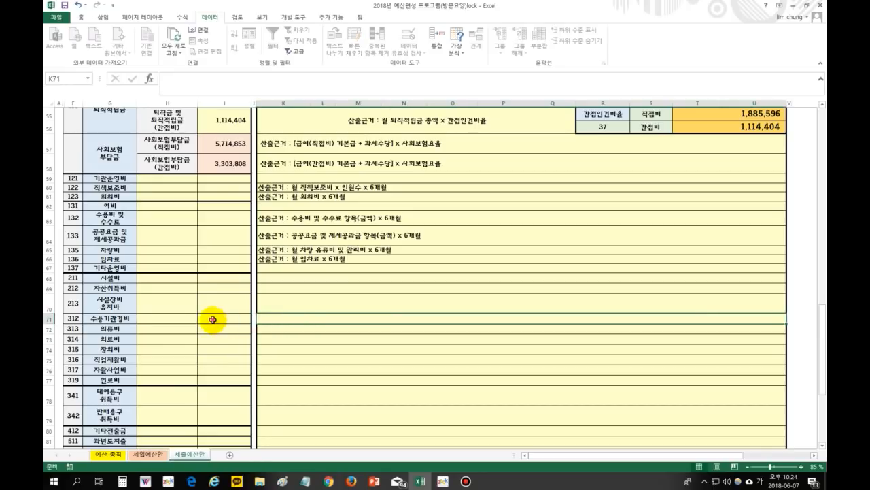
Display and read the explanatory notes of the 의류비 and 의료비 items.
click(117, 329)
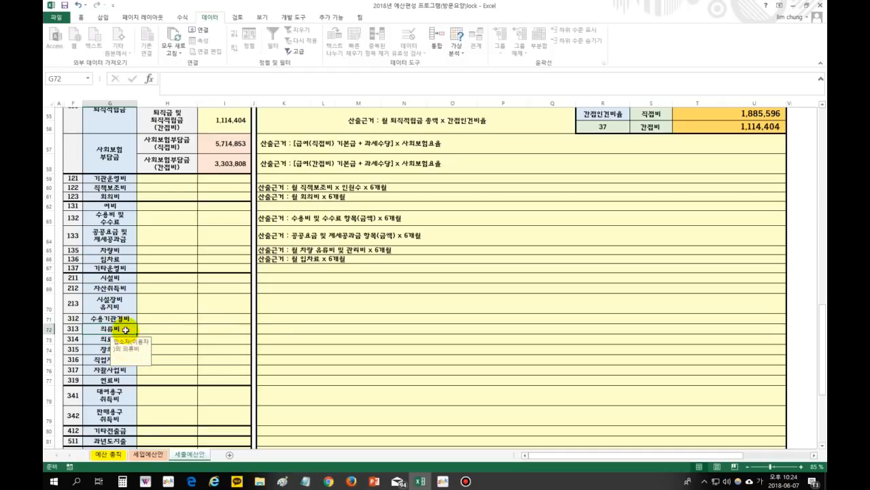
click(211, 341)
click(119, 340)
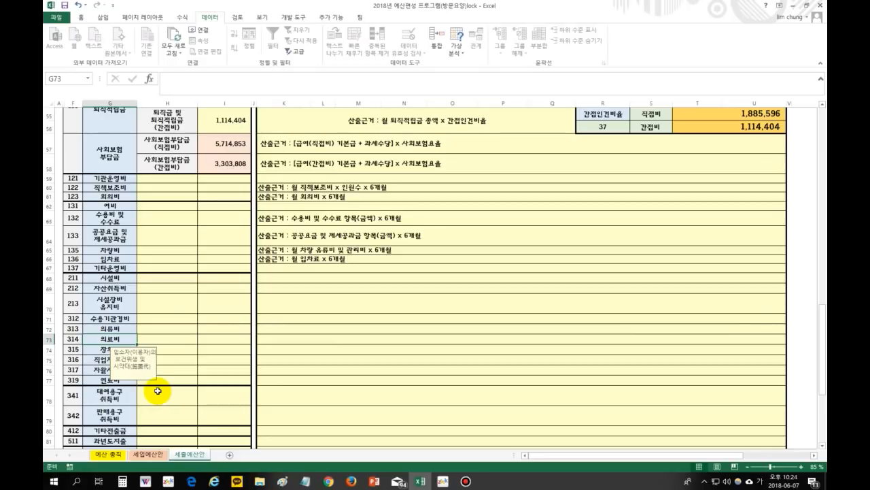
Check the 의료비 row and read the cell notes for 장의비 (315) and 직업재활비 (316).
click(203, 368)
click(174, 339)
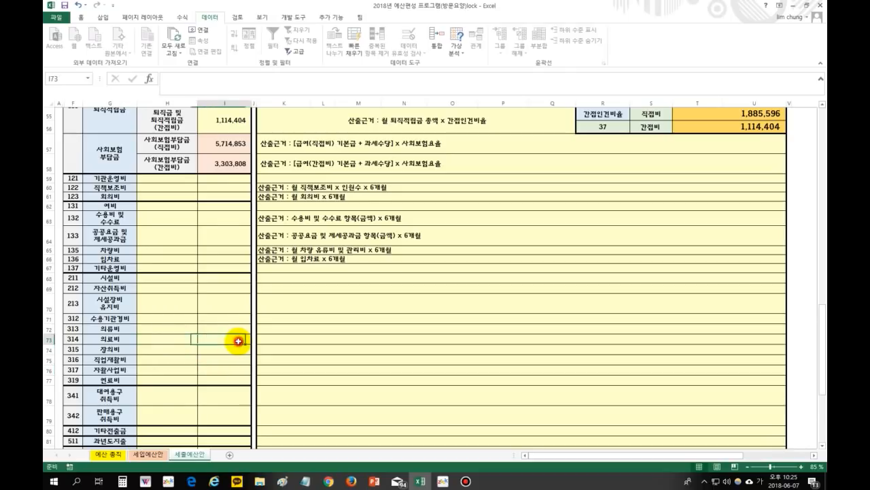
click(117, 349)
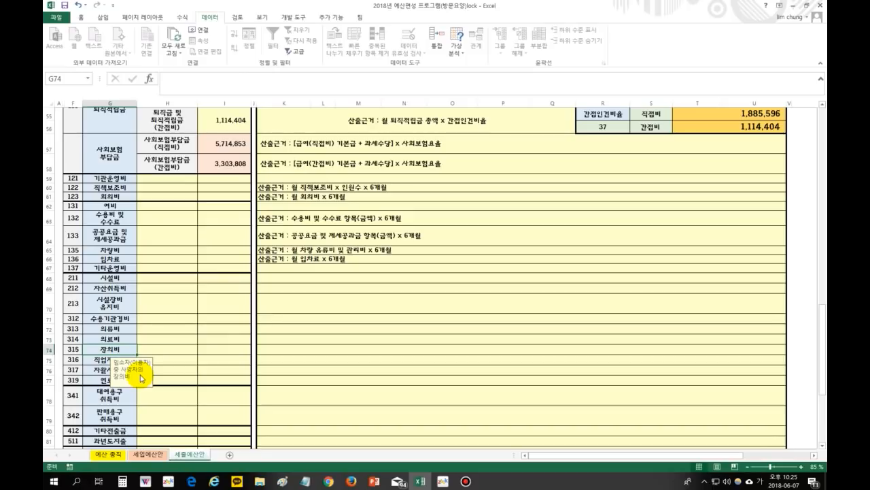
click(216, 351)
click(122, 361)
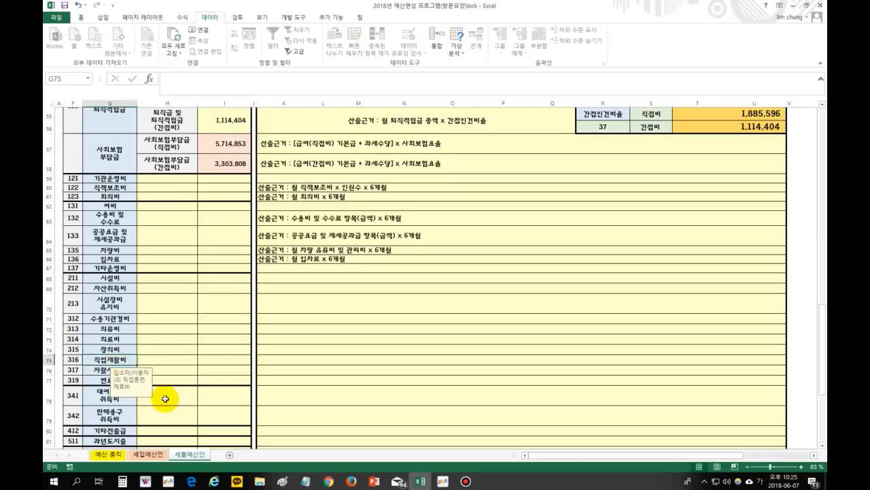
Read the cell notes for 자활사업비 (317), 연료비 (319) and 대여용구 취득비 (341).
scroll(159, 388, down, 1)
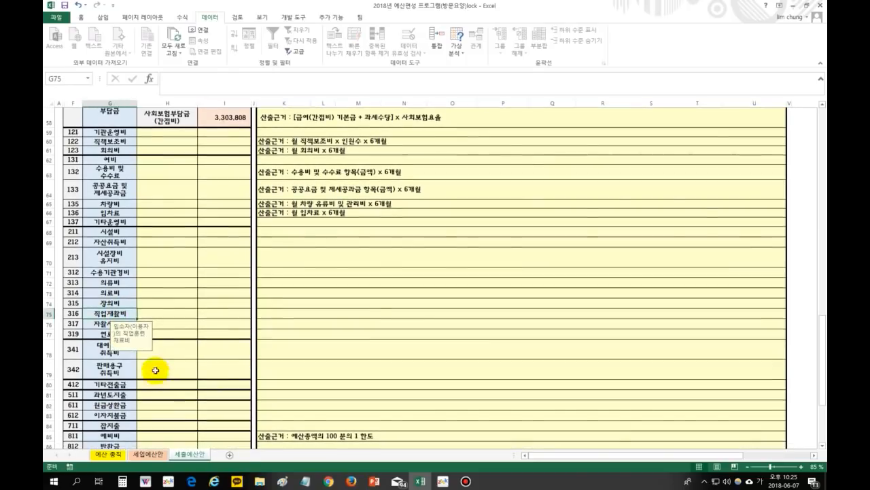
click(101, 325)
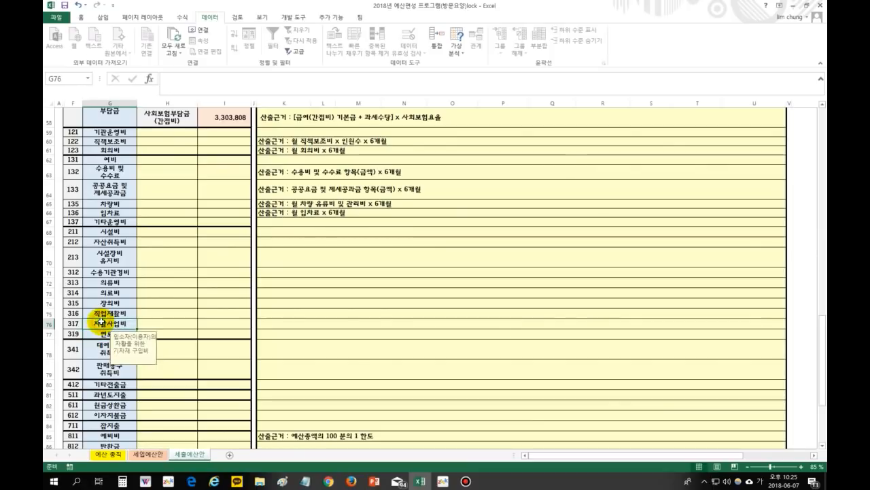
click(96, 334)
click(98, 322)
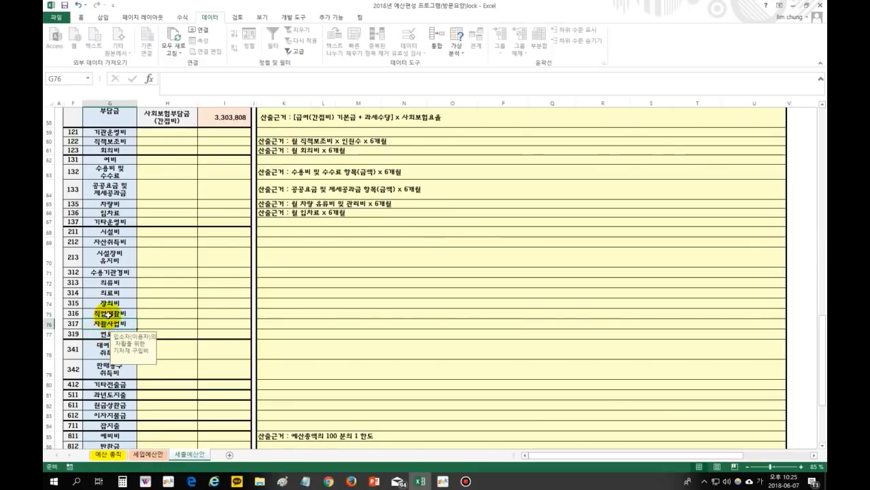
click(110, 333)
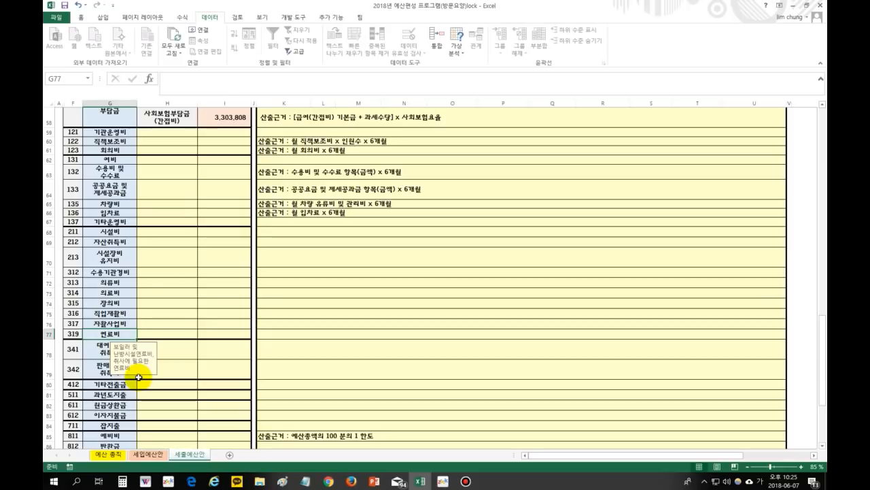
click(92, 348)
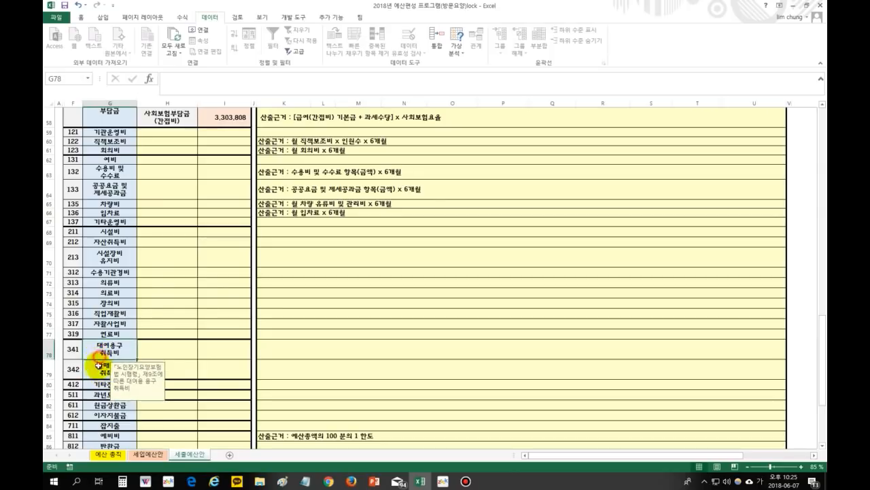
Read the cell notes from 기타전출금 (412) through 과년도지출, 원금상환금 and 이자지불금 to 잡지출 (711).
scroll(175, 375, down, 2)
click(95, 312)
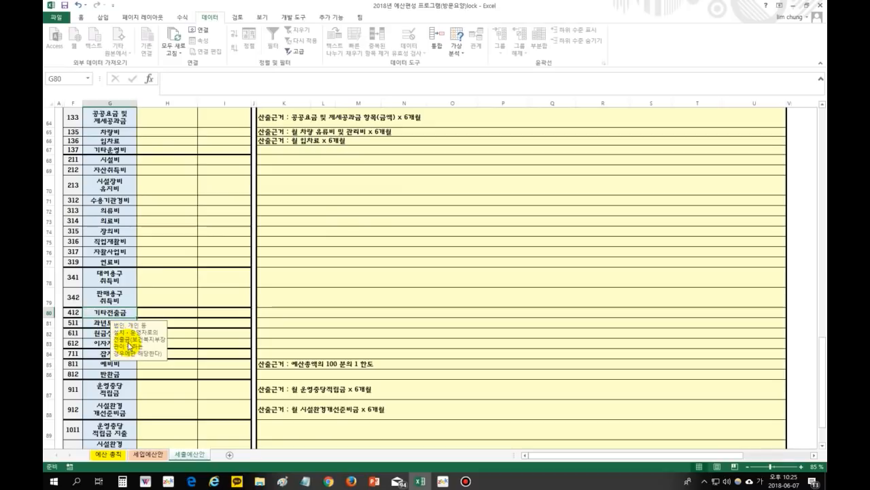
click(180, 302)
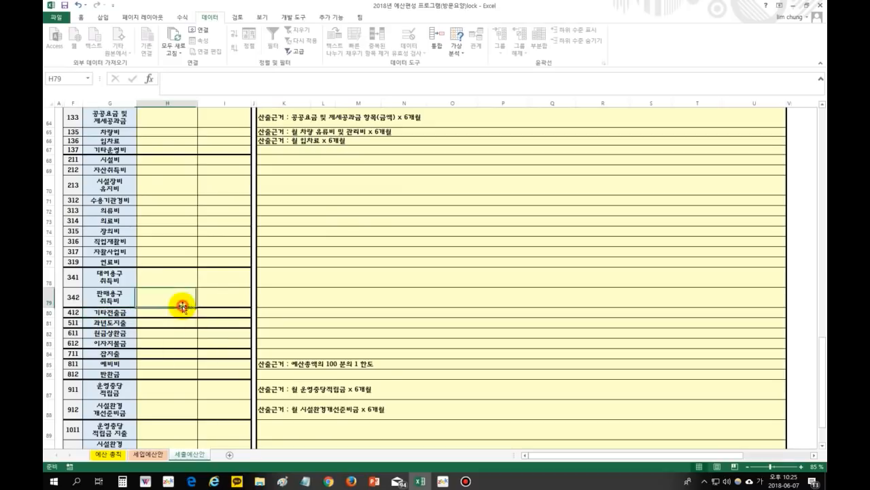
click(120, 312)
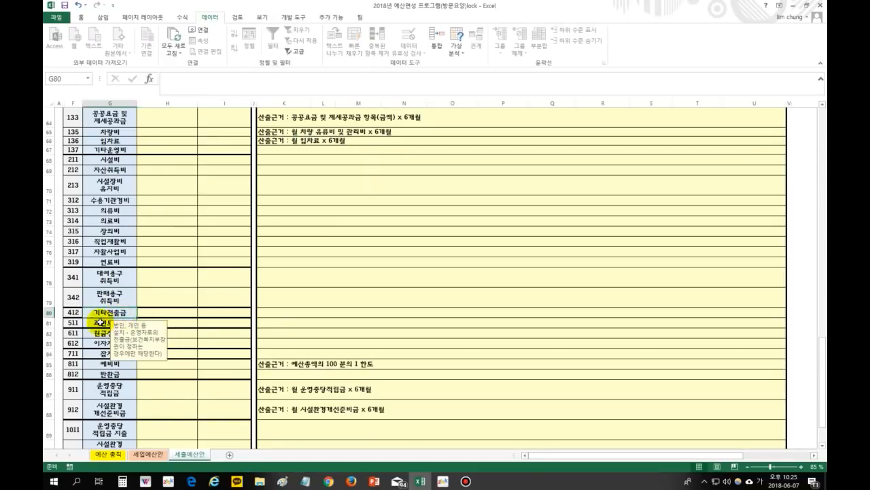
click(97, 322)
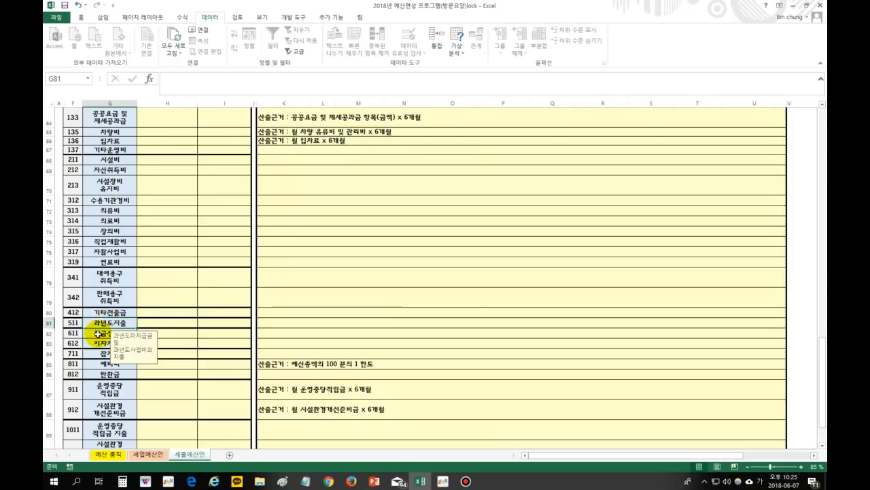
click(98, 334)
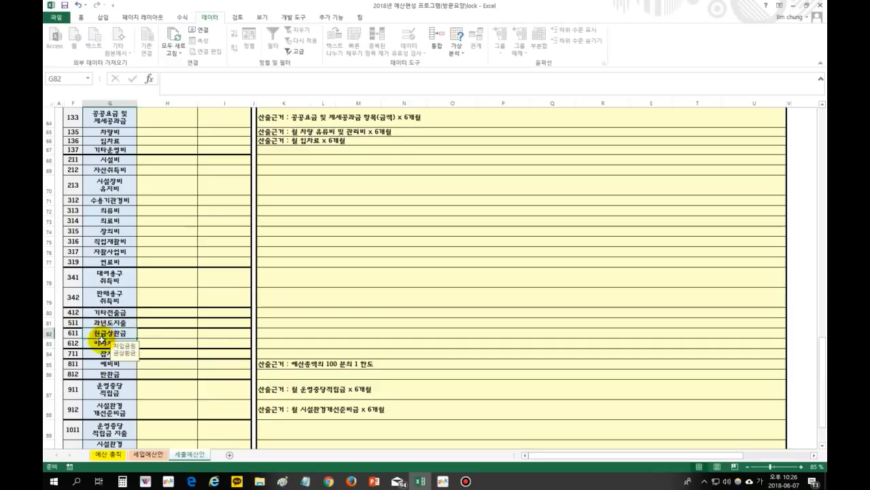
click(99, 342)
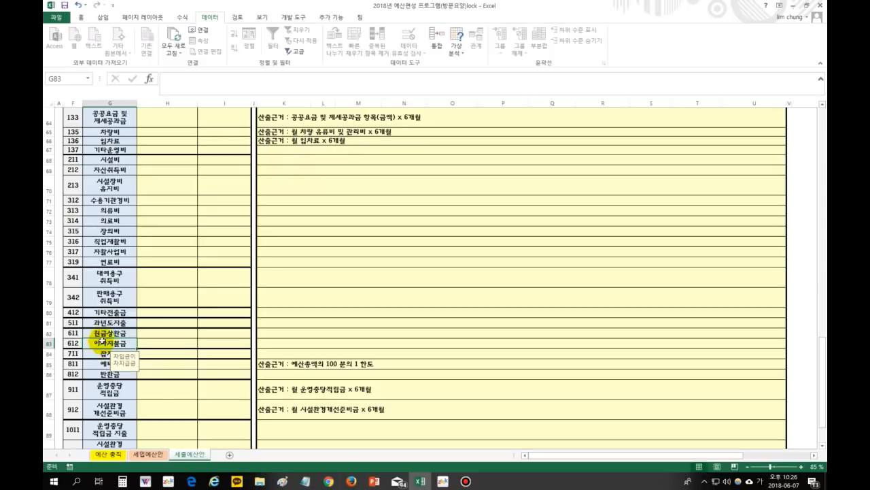
click(101, 353)
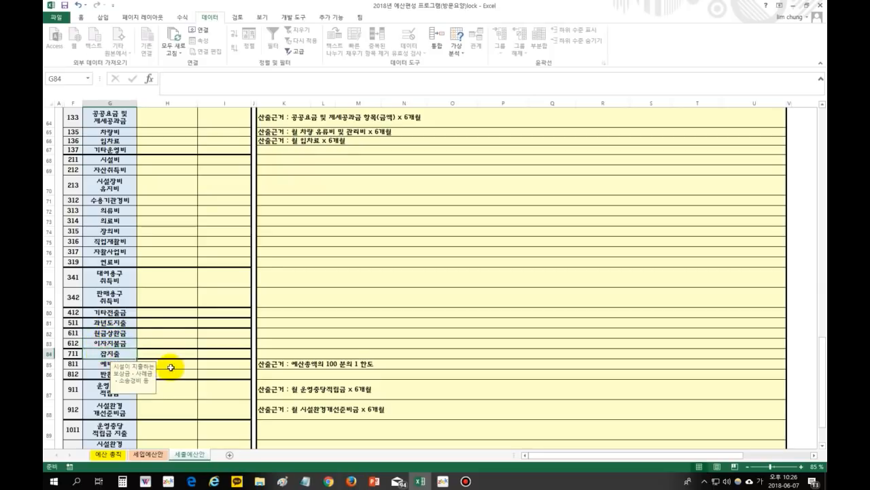
Examine the 예비비 (811) and 반환금 (812) rows, reading their cell notes and checking their amount cells.
scroll(143, 319, down, 1)
scroll(142, 291, up, 8)
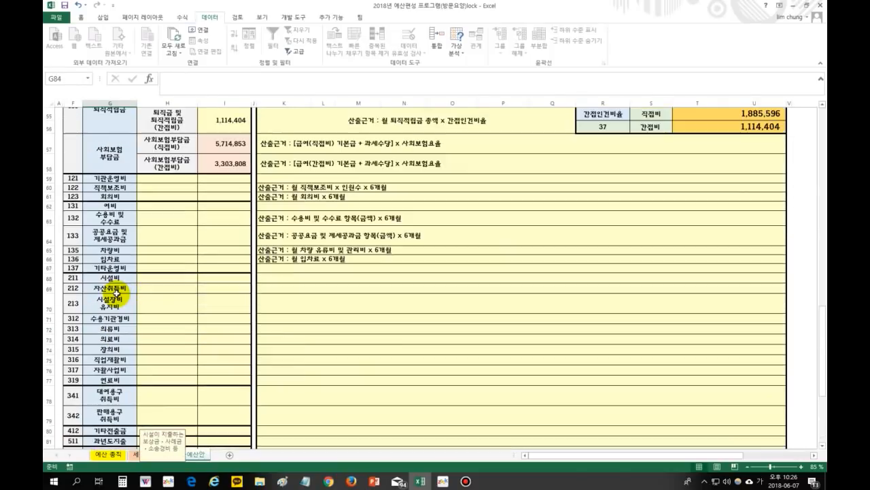
scroll(181, 310, down, 7)
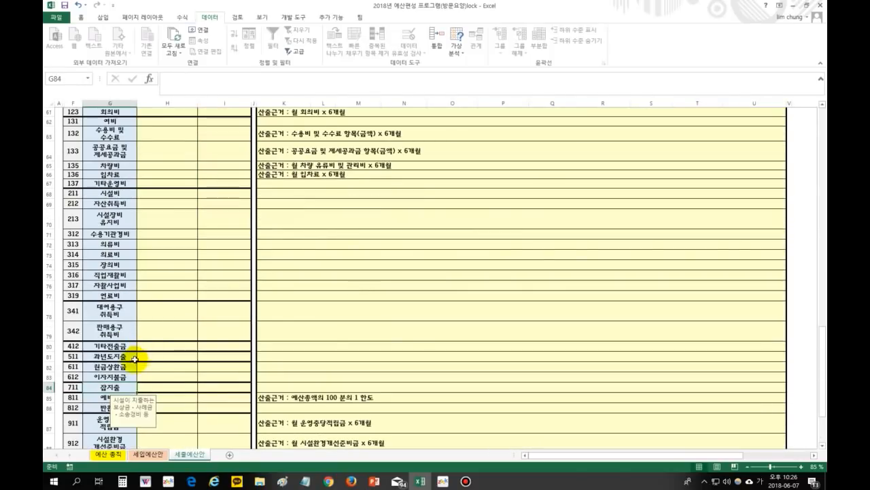
scroll(130, 350, down, 1)
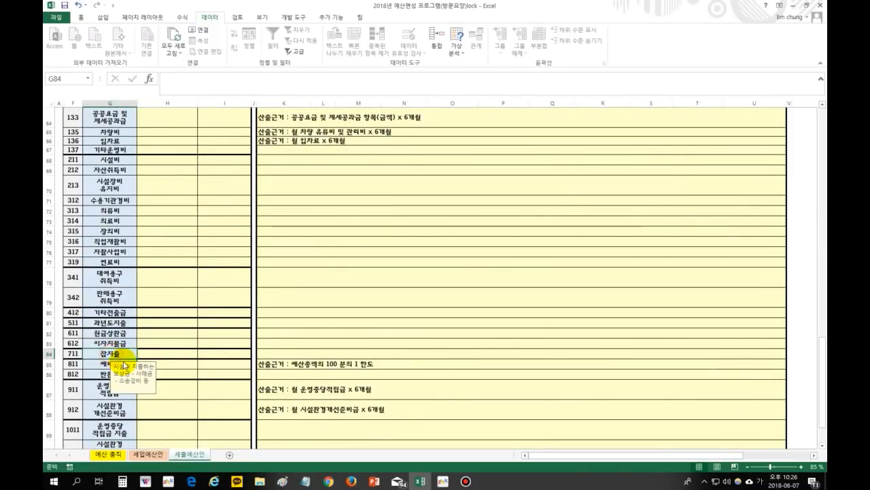
click(221, 364)
click(113, 366)
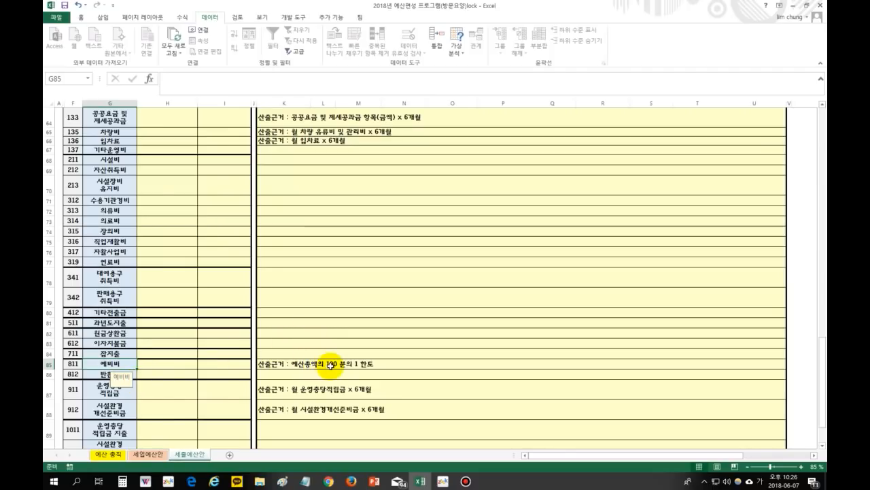
click(156, 374)
click(118, 374)
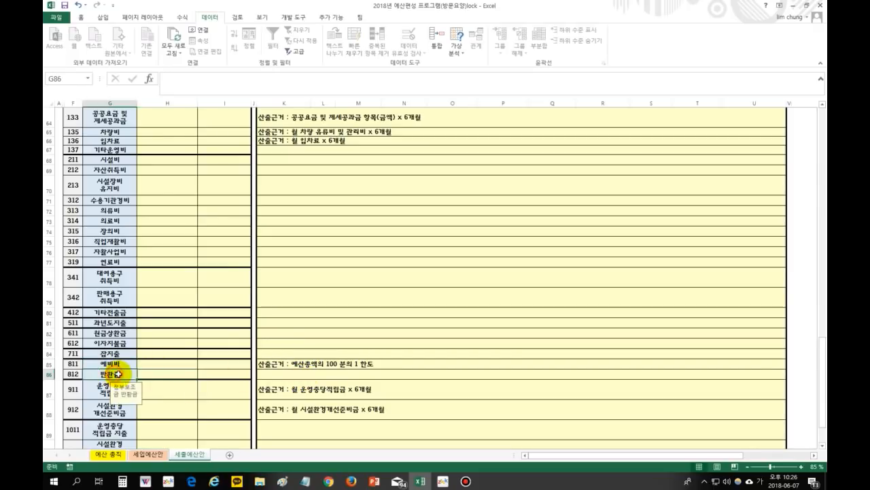
scroll(123, 371, down, 2)
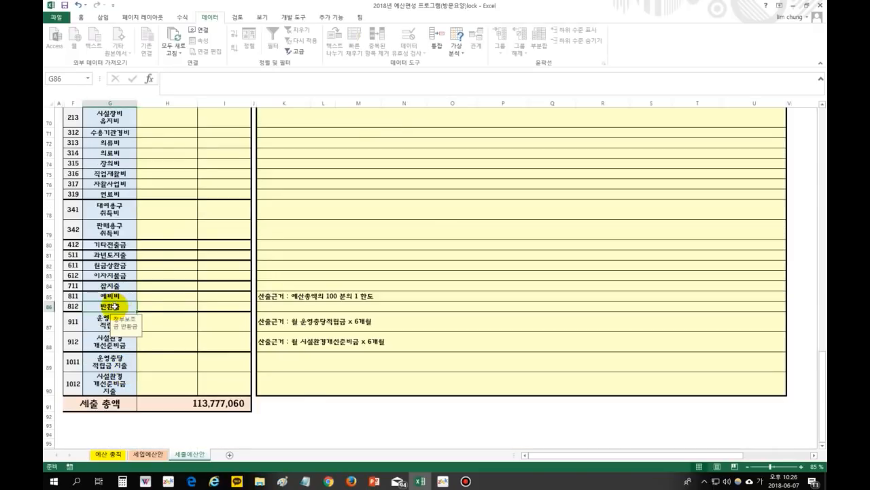
click(234, 306)
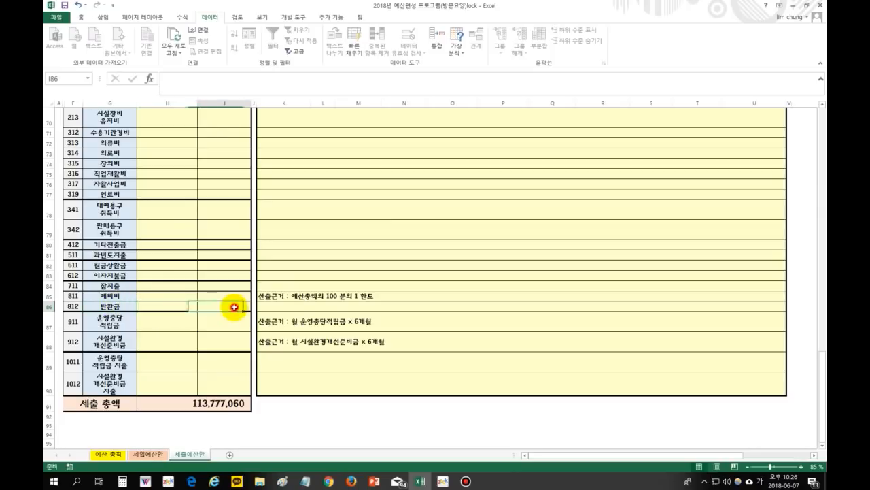
click(188, 306)
click(121, 307)
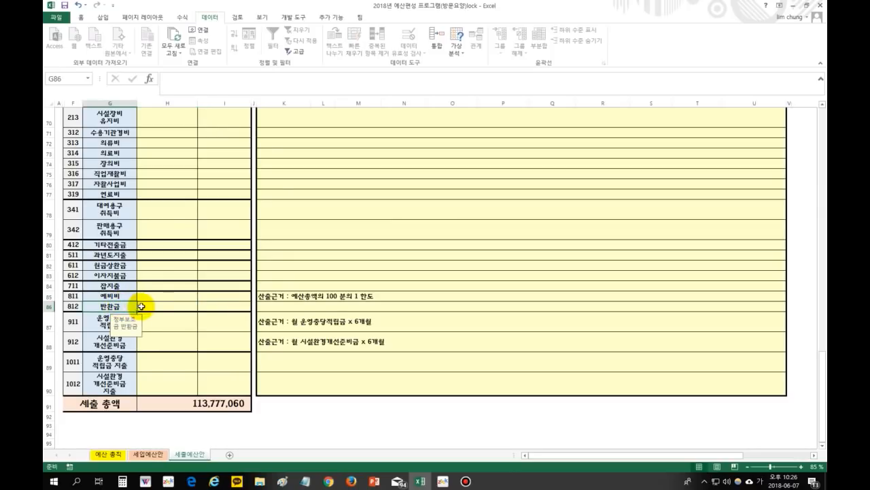
click(202, 307)
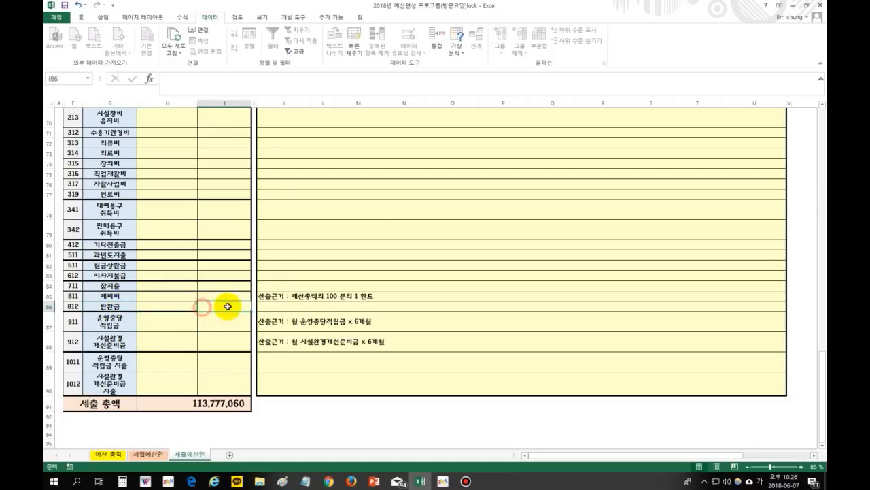
Examine the notes for the 운영충당 적립금 and 시설환경 개선준비금 items (911, 912) and their spending items (1011, 1012).
click(116, 337)
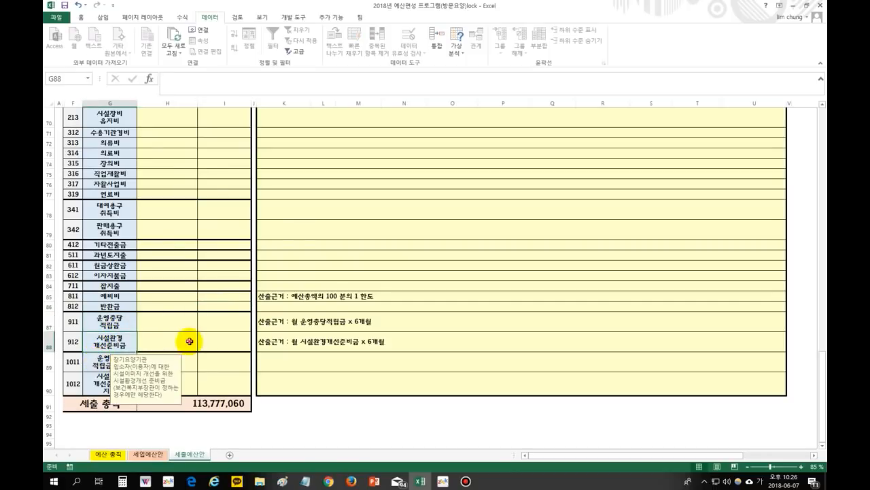
drag(156, 320, 216, 338)
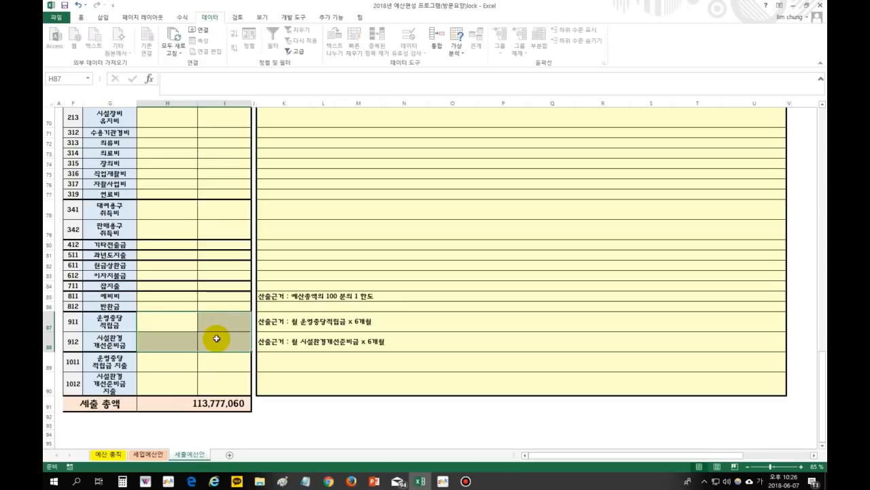
click(129, 324)
click(101, 361)
click(100, 381)
click(101, 362)
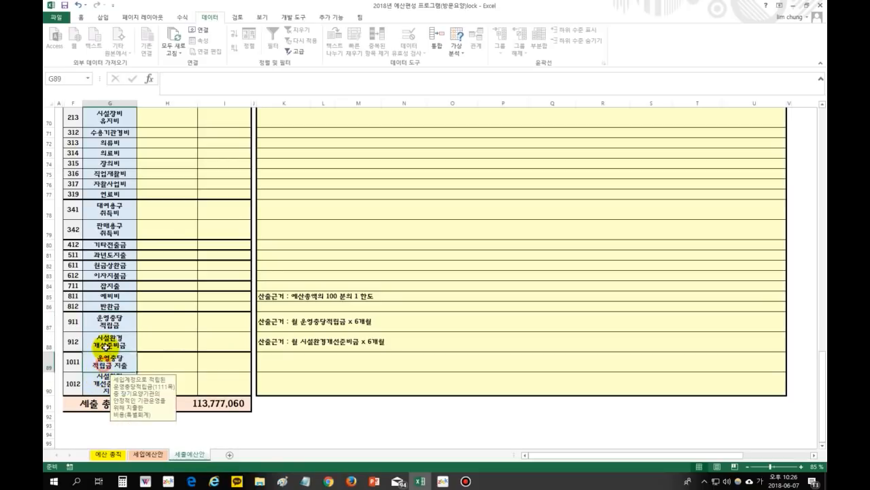
click(103, 342)
click(104, 327)
click(102, 343)
click(102, 362)
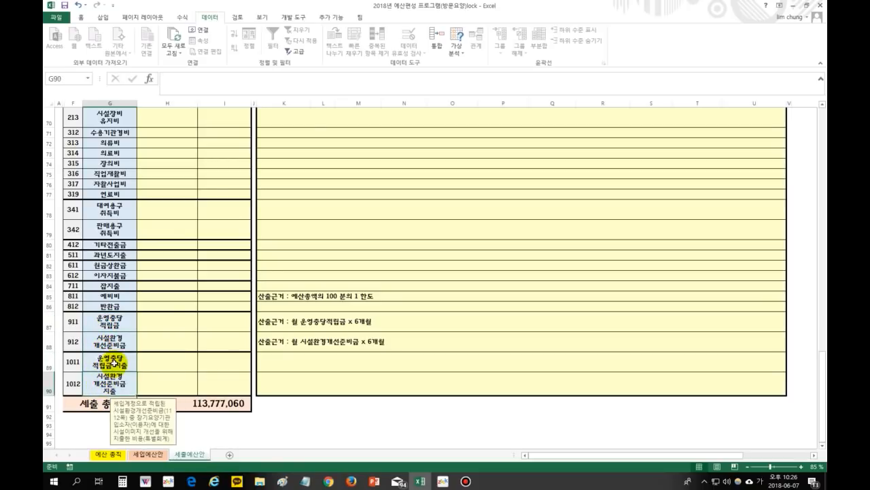
click(103, 342)
click(104, 322)
click(103, 342)
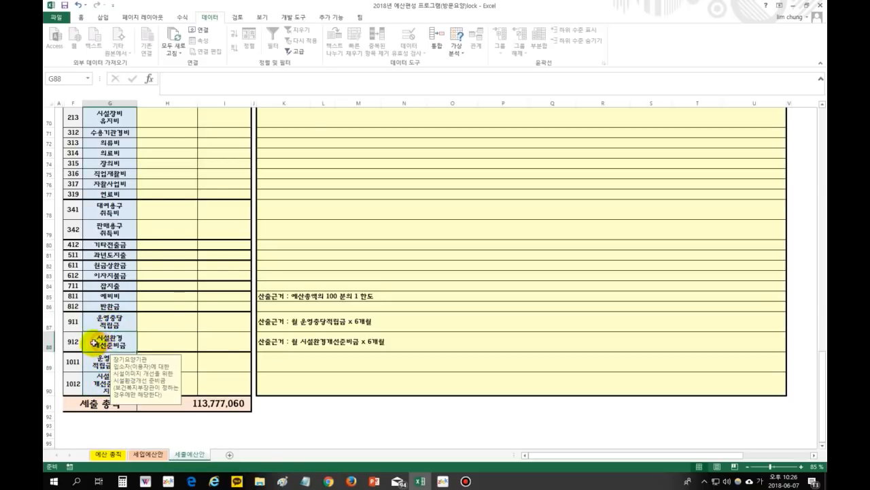
click(102, 362)
click(100, 381)
click(101, 362)
click(97, 344)
click(98, 324)
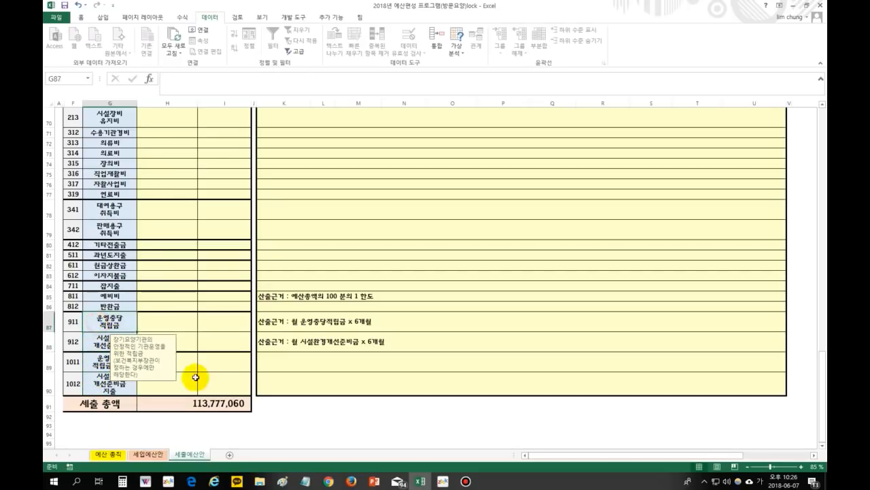
Select the direct-cost staff entry range K6:R35, from 직책 through 비과세수당, on the 세출예산안 sheet.
scroll(214, 398, up, 15)
scroll(204, 381, up, 6)
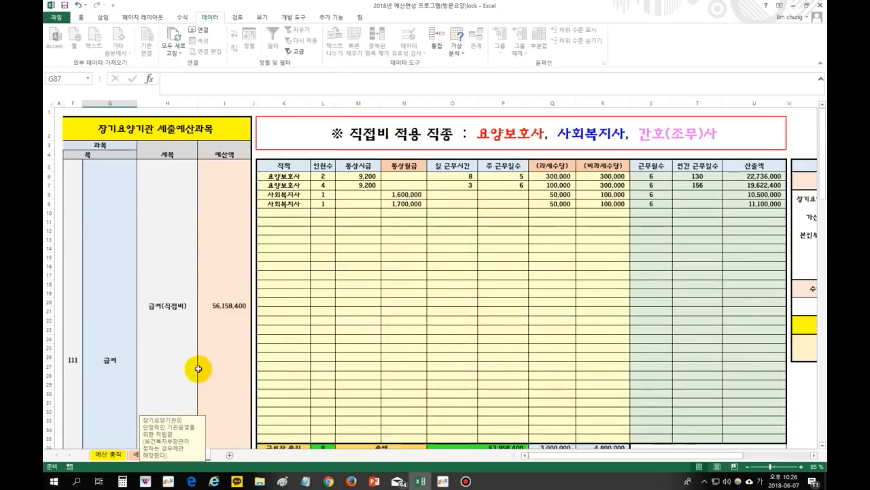
scroll(174, 351, down, 18)
scroll(175, 354, down, 6)
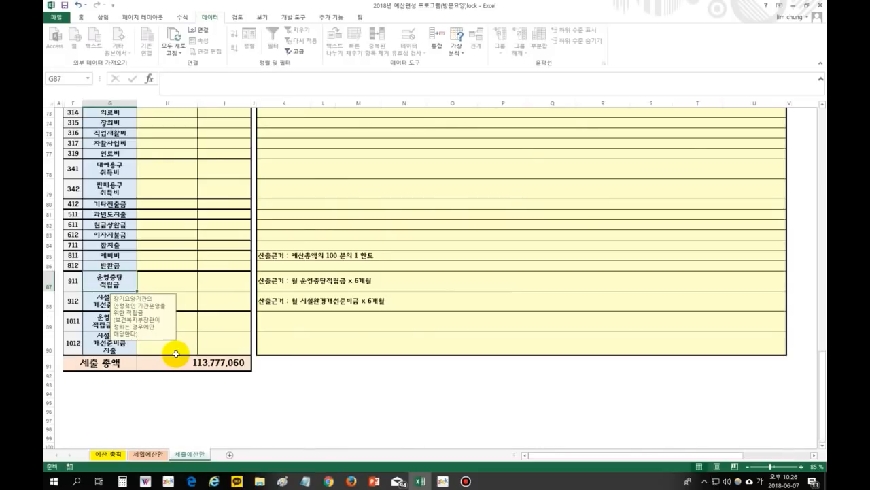
scroll(175, 354, up, 15)
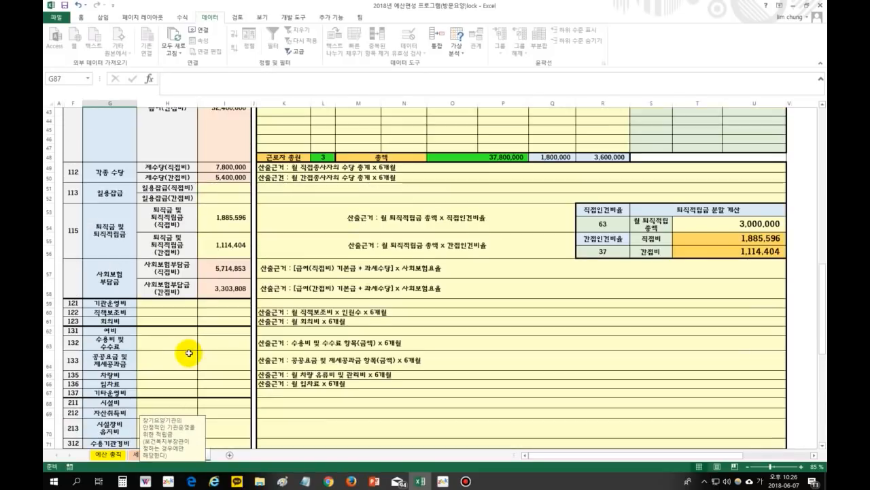
scroll(192, 353, up, 7)
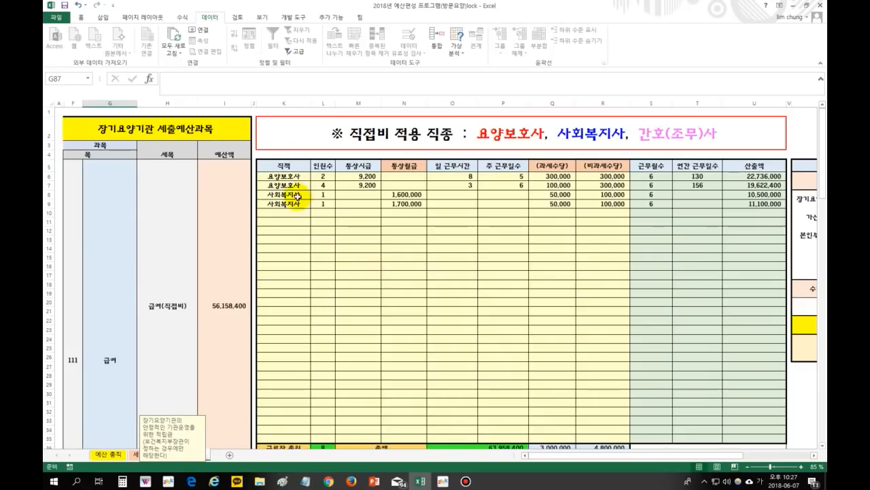
drag(285, 175, 603, 437)
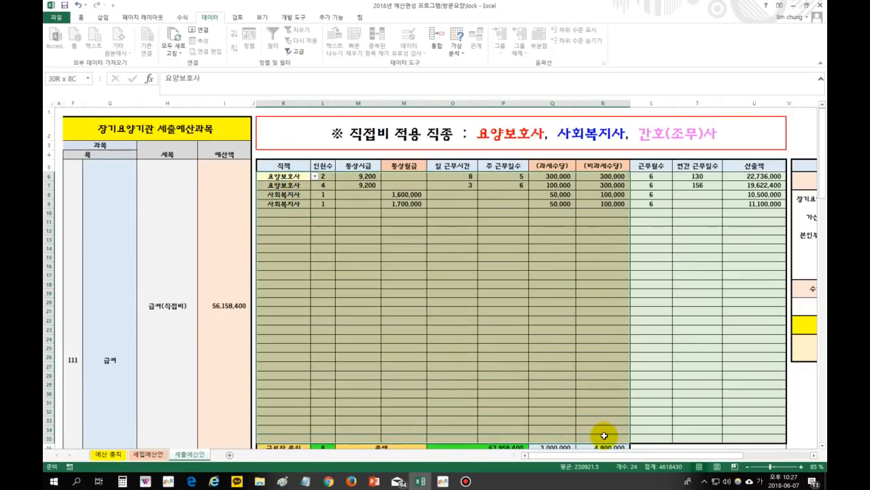
Check whether the calculated 근무월수 cells and the 급여(직접비) 예산액 cell accept edits, dismissing each alert.
click(649, 250)
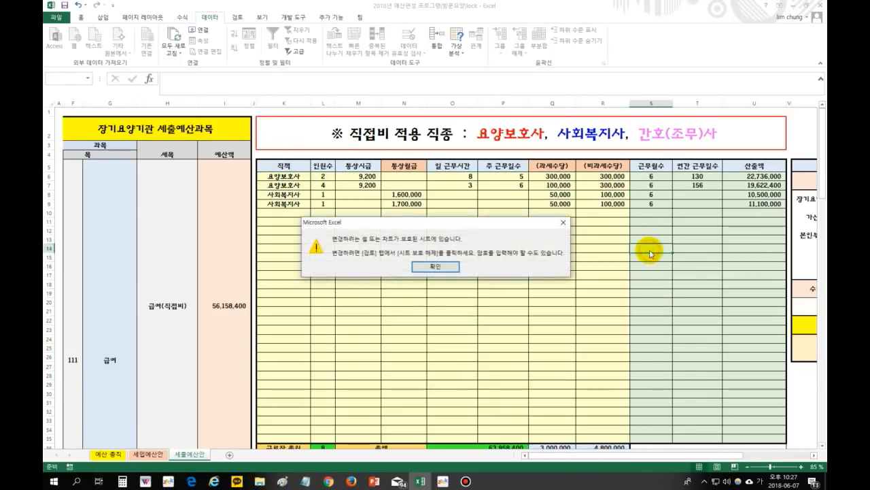
click(433, 267)
scroll(365, 333, down, 2)
click(222, 283)
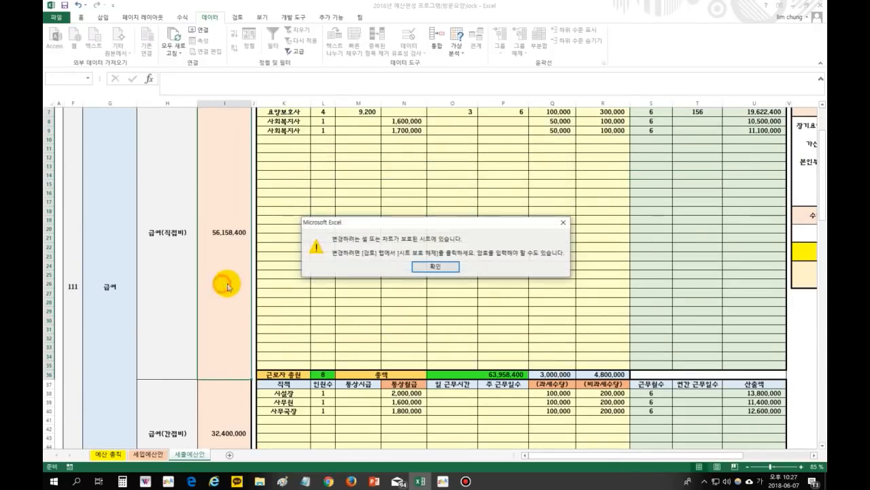
click(447, 270)
scroll(642, 320, down, 5)
click(642, 314)
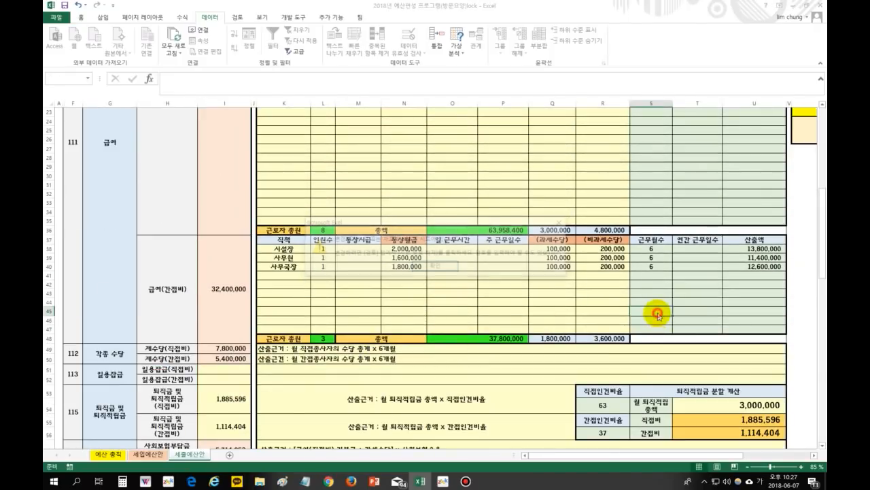
click(435, 267)
scroll(435, 336, down, 5)
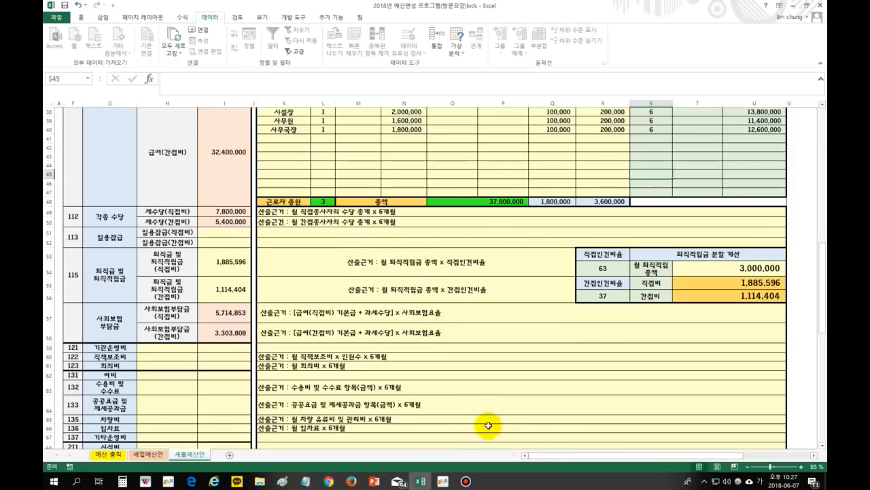
Examine the 직접인건비 비율 계산 table, going through its 분모 items from 장기요양급여 수입 to 본인부담금 수입.
scroll(493, 425, up, 12)
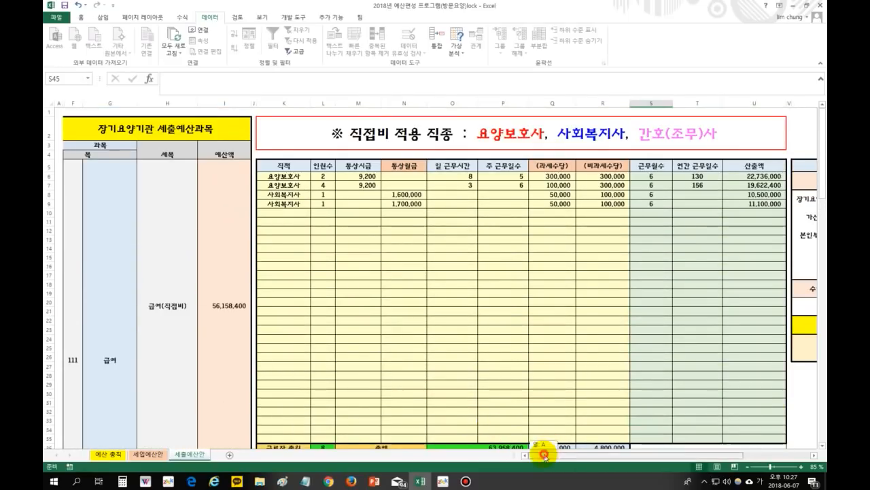
drag(544, 454, 658, 461)
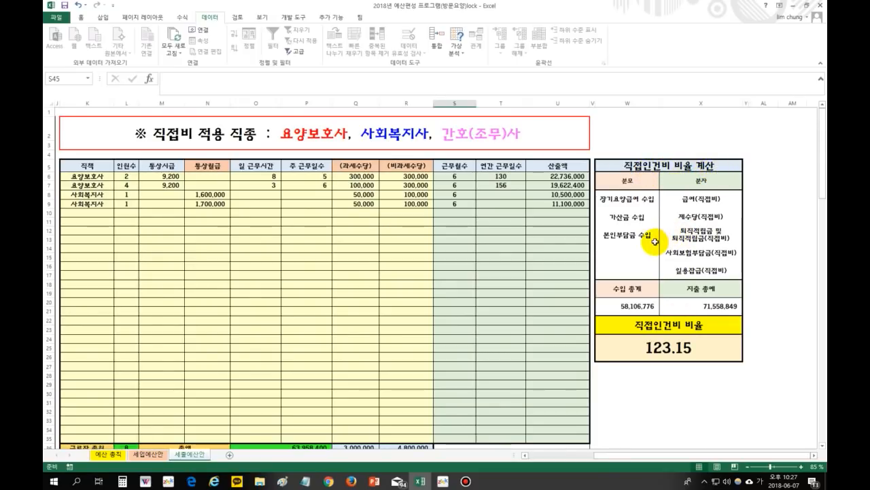
drag(660, 455, 727, 455)
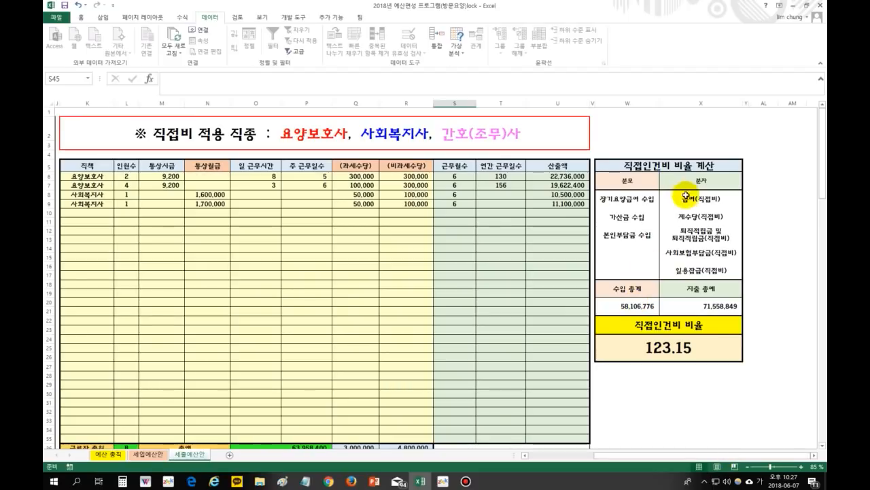
click(632, 180)
click(708, 179)
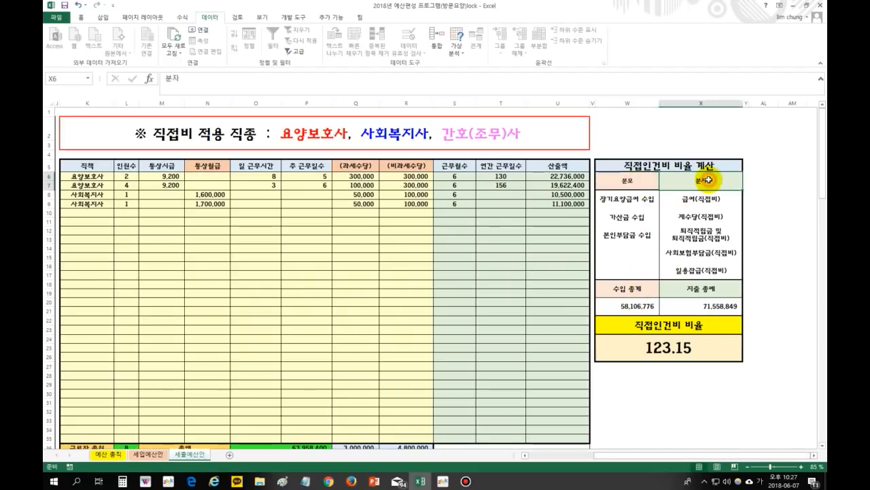
click(620, 180)
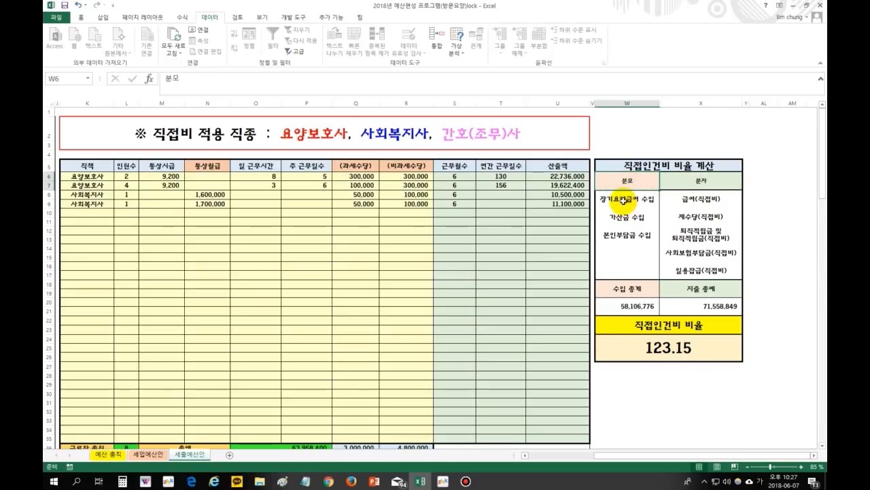
click(624, 200)
click(624, 217)
click(625, 236)
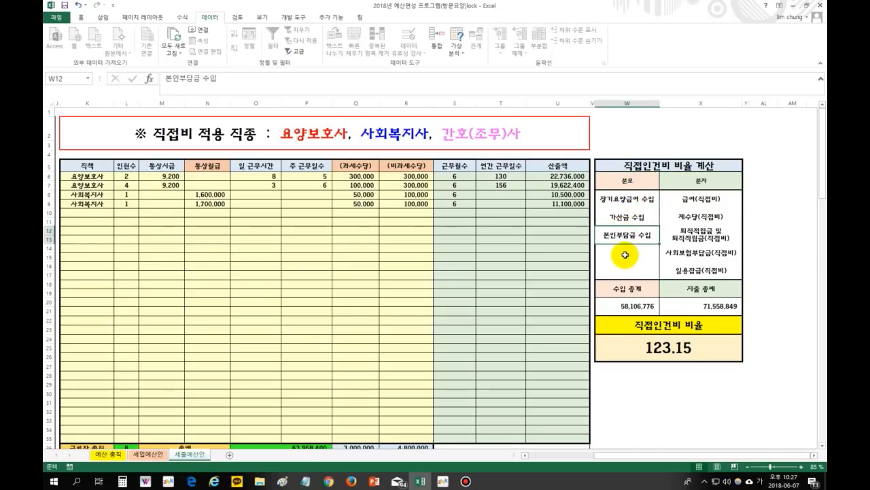
Go through the 분자 items of the ratio table, from 급여(직접비) to 일용잡급(직접비).
click(707, 180)
click(704, 198)
click(702, 217)
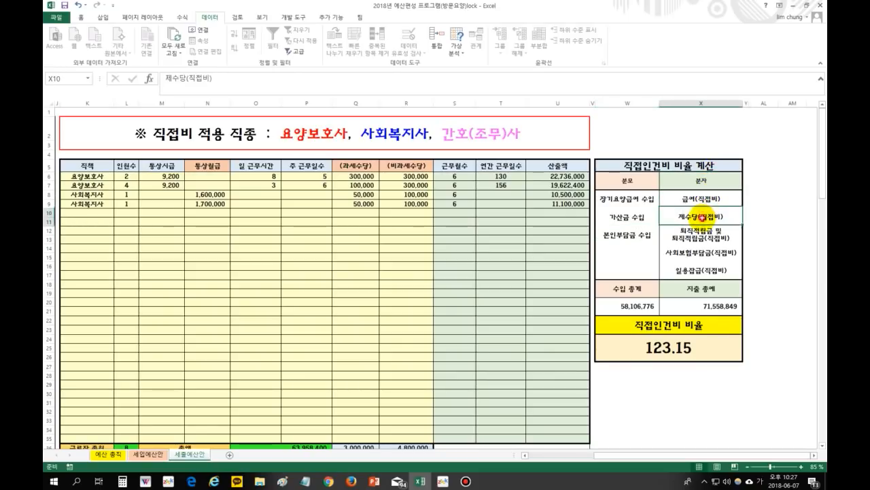
click(702, 235)
click(700, 252)
click(701, 270)
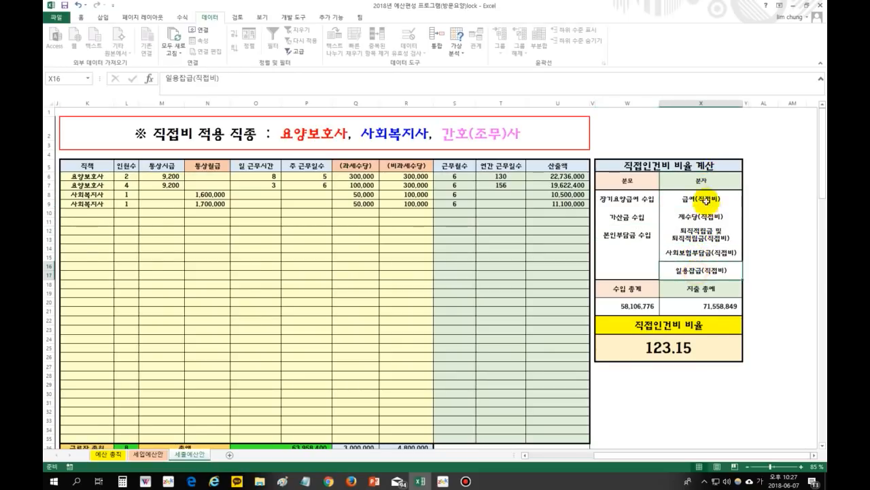
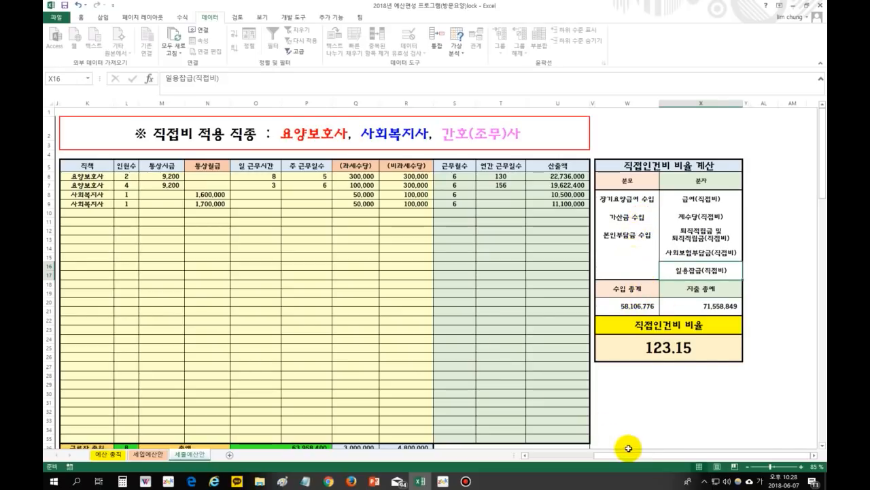
Locate the direct-cost items among the expenditure rows: 급여, 제수당, 일용잡급, 퇴직금 및 퇴직적립금 and 사회보험부담금.
drag(628, 456, 547, 461)
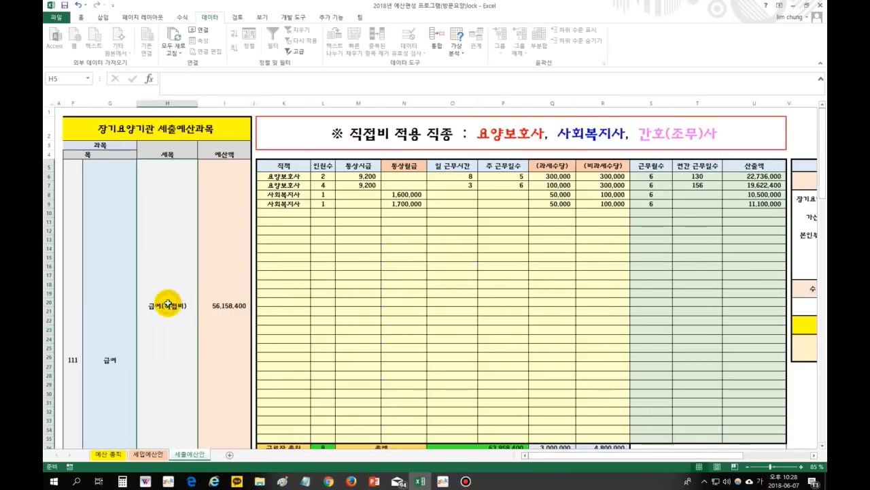
scroll(170, 302, down, 3)
click(208, 259)
scroll(208, 258, down, 10)
scroll(197, 286, up, 5)
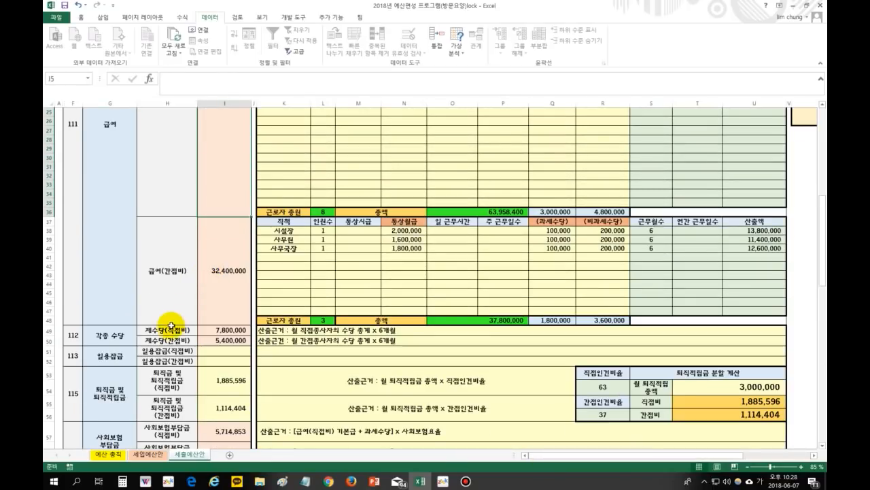
click(168, 330)
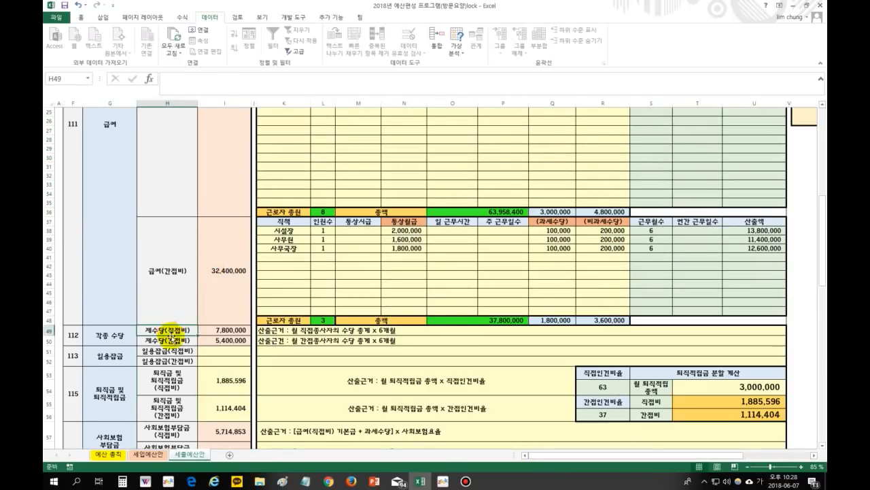
click(180, 349)
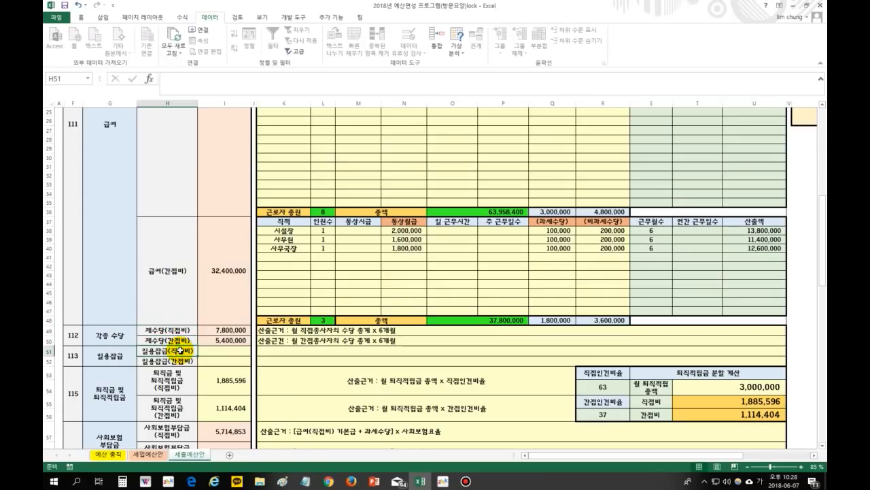
click(181, 378)
scroll(182, 379, down, 2)
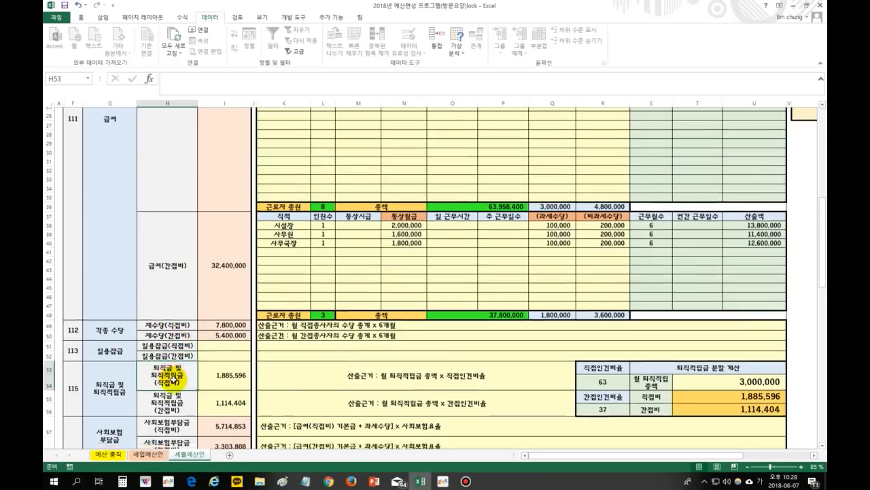
click(179, 381)
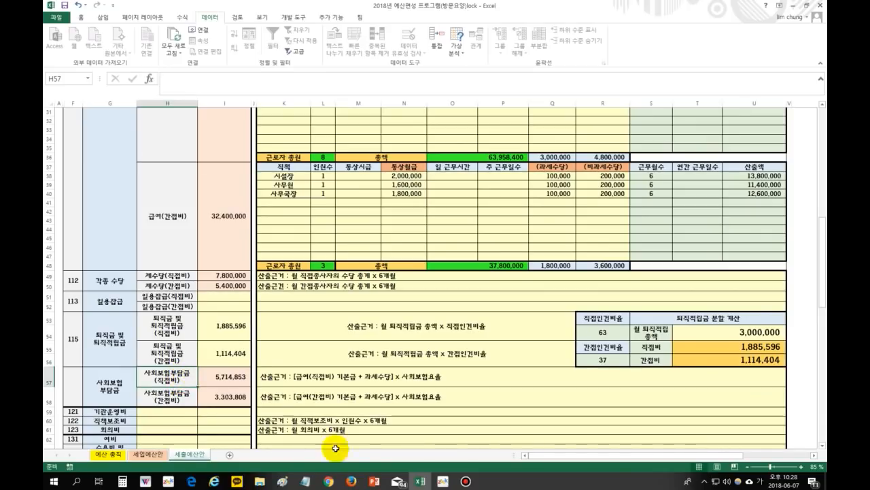
Inspect the formulas behind 수입 총계, 지출 총계 and 직접인건비 비율 in the ratio table.
drag(546, 454, 661, 458)
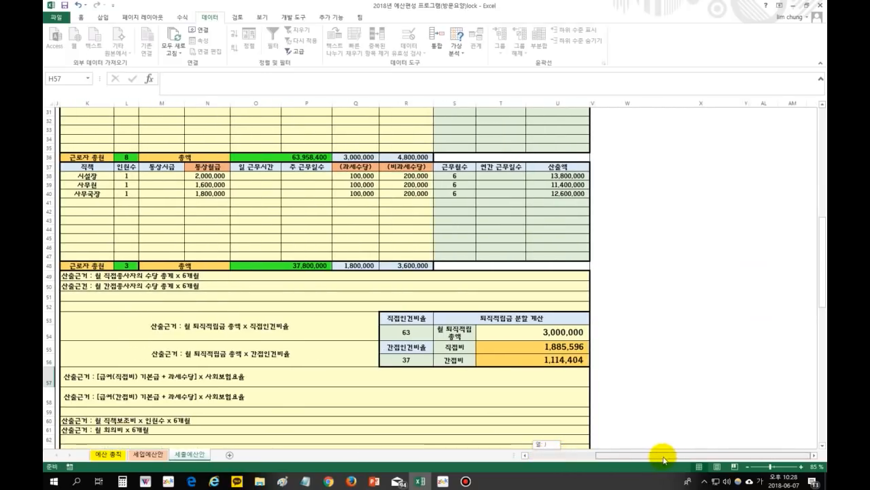
scroll(699, 412, up, 10)
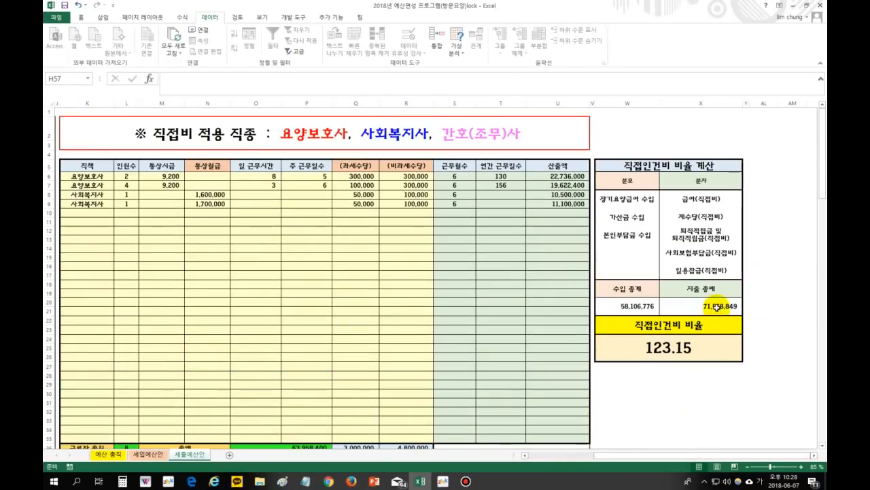
click(711, 305)
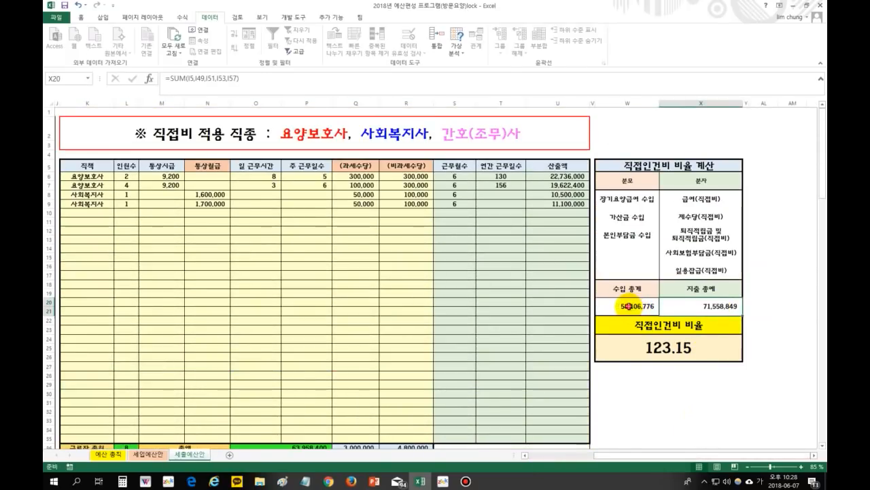
click(627, 306)
click(716, 306)
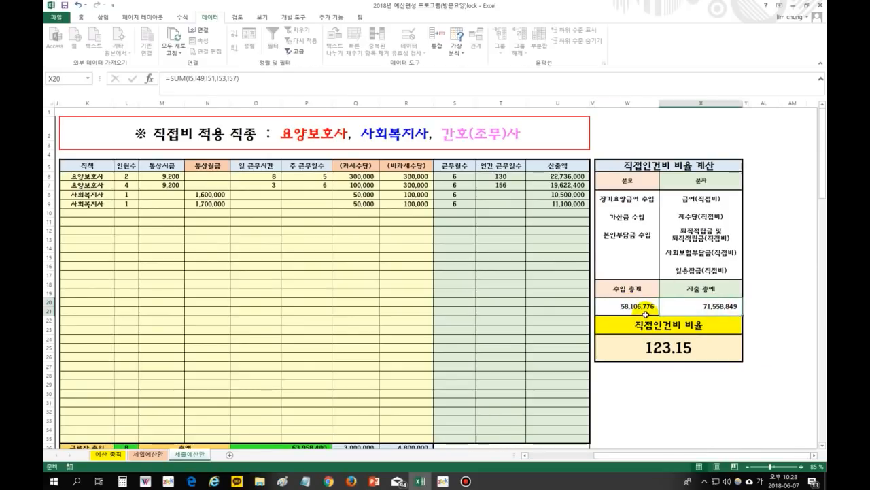
click(668, 348)
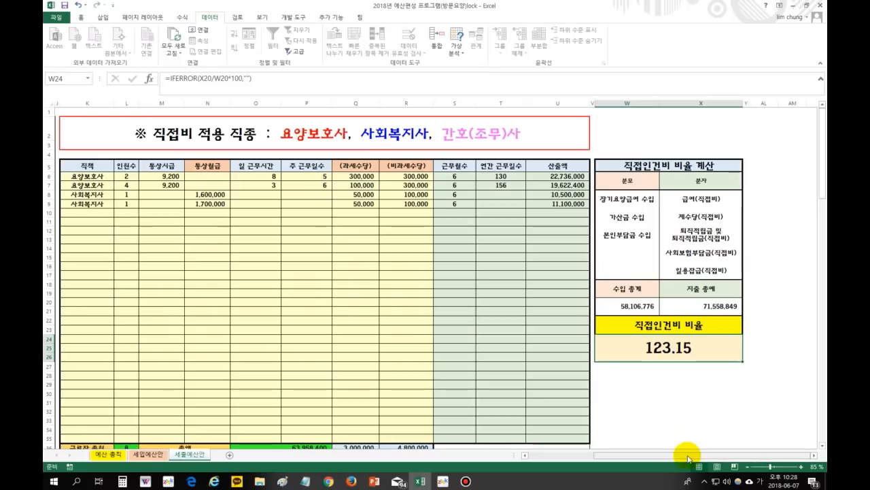
Look through the income items on the 세입예산안 sheet, from 본인부담금수입 (15%) down to 장기요양급여수입 (85%).
drag(687, 455, 598, 461)
scroll(370, 385, down, 6)
scroll(369, 386, up, 6)
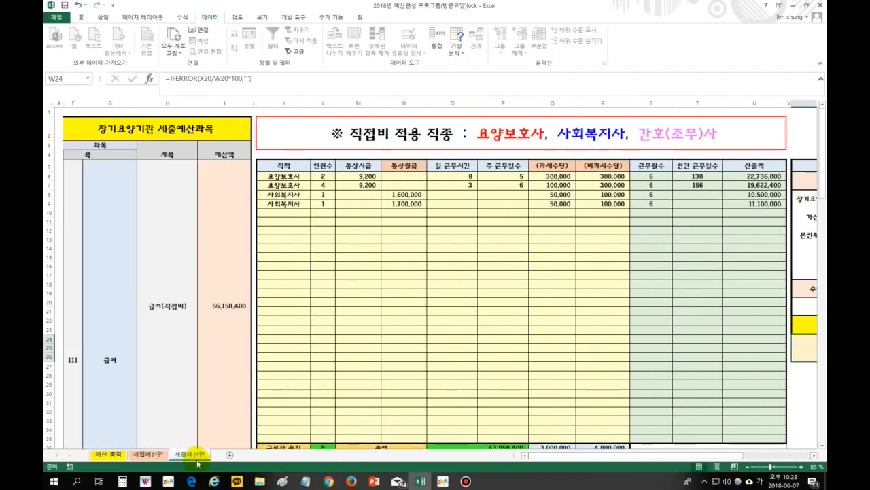
click(148, 454)
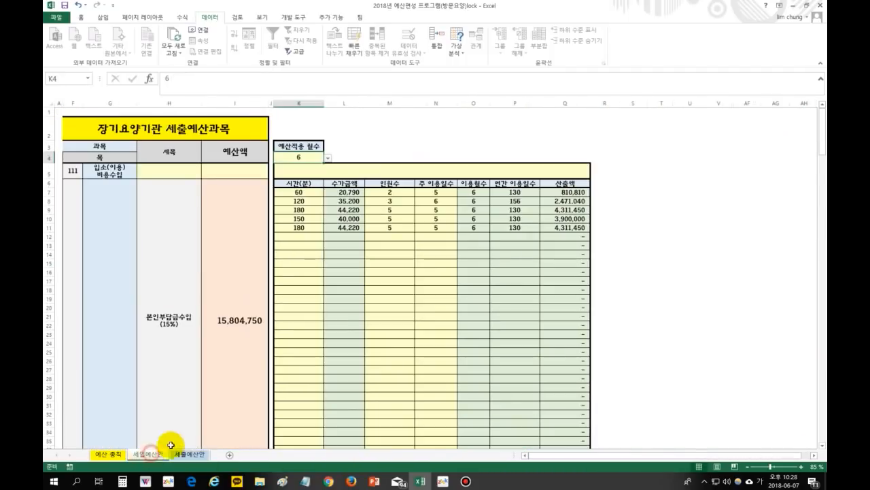
scroll(275, 409, down, 2)
scroll(275, 408, down, 19)
scroll(275, 409, up, 4)
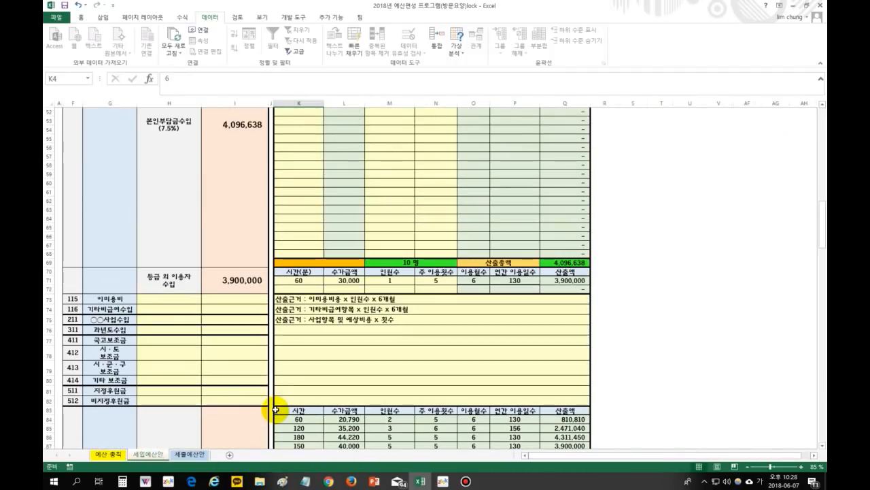
scroll(257, 390, down, 17)
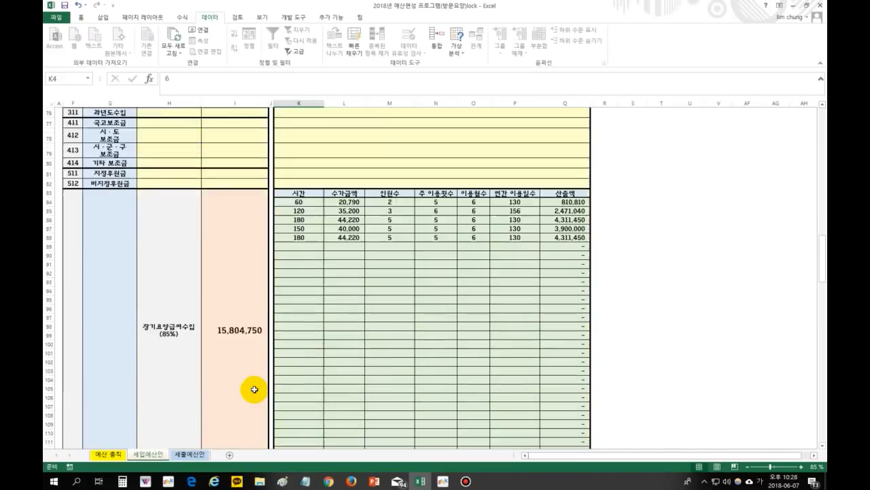
scroll(254, 389, up, 20)
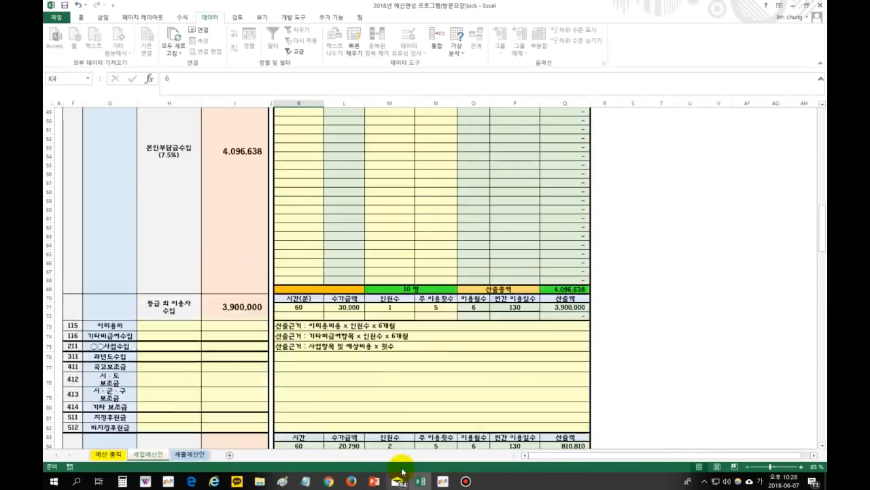
scroll(564, 307, up, 13)
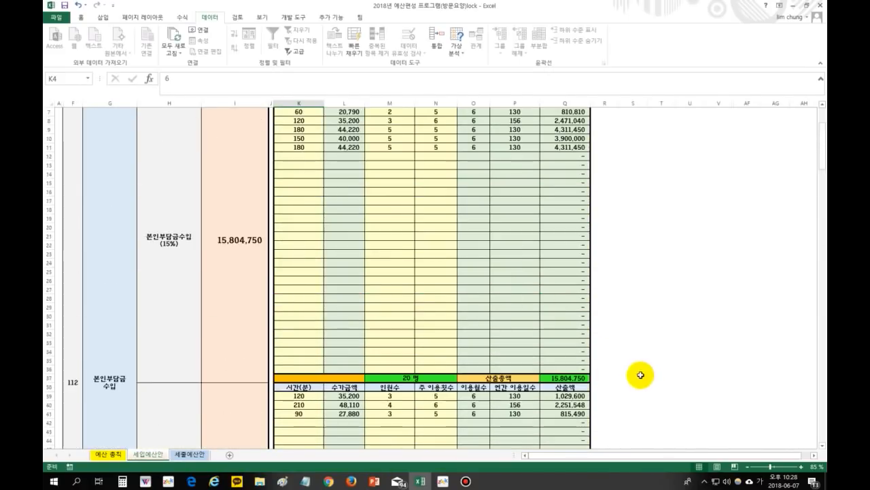
Fill row 12 of the 본인부담금수입 (15%) table with 210 minutes, 15 people and its weekly usage days, and return to the 세출예산안 sheet.
click(299, 236)
click(328, 236)
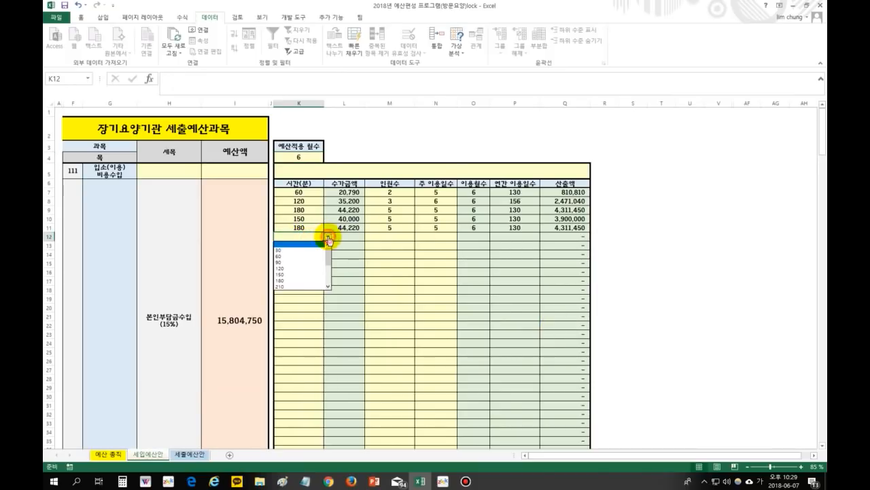
click(301, 286)
click(379, 235)
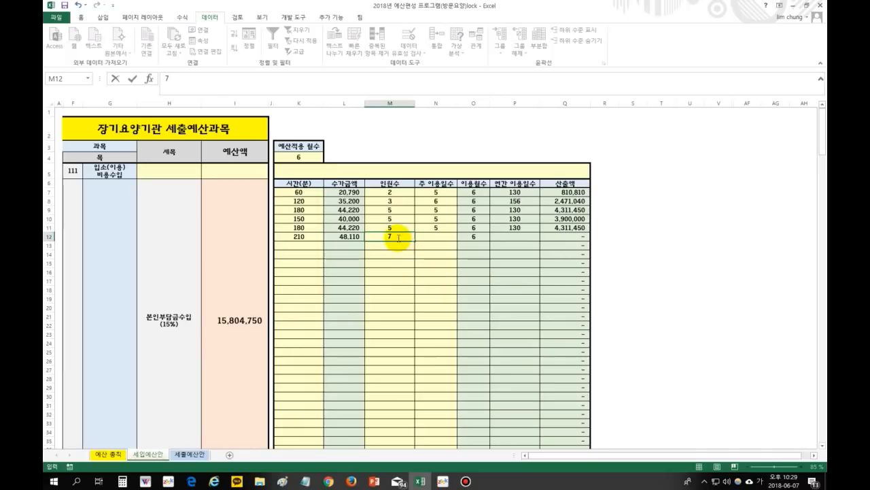
text(7)
text(15)
click(448, 281)
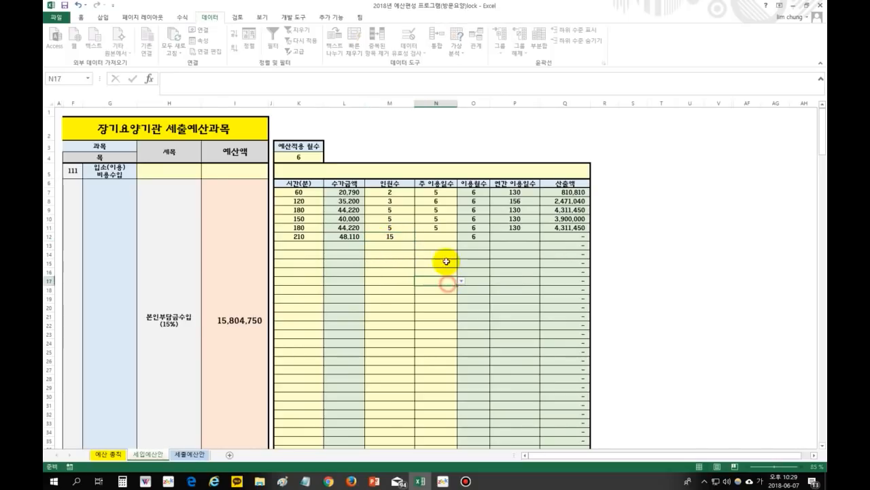
click(442, 238)
click(461, 237)
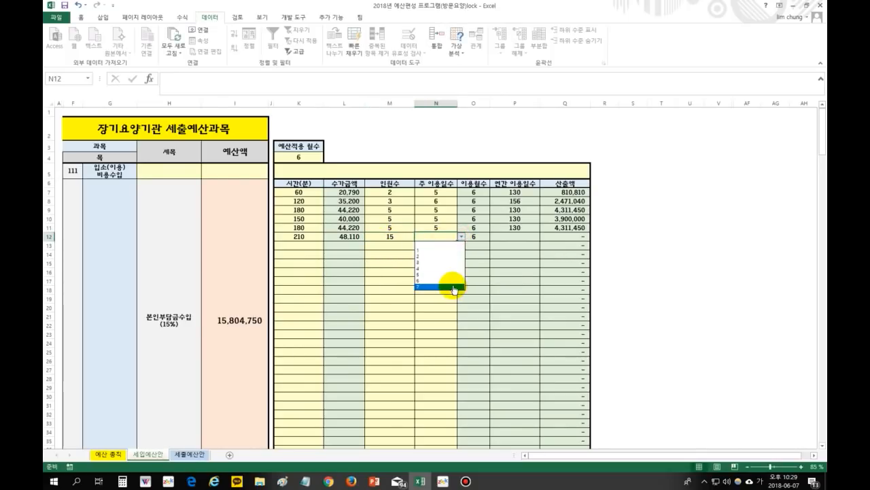
click(452, 280)
click(191, 455)
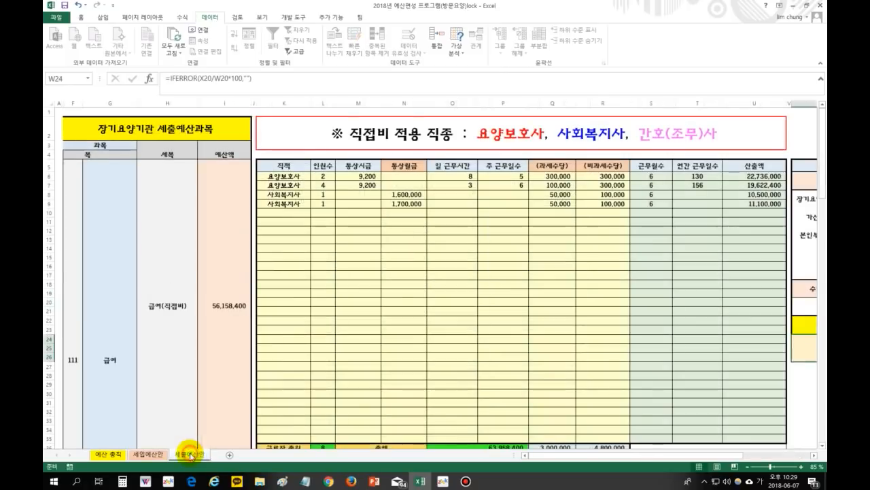
Inspect the 수입 총계 and 직접인건비 비율 formulas on the 세출예산안 sheet, checking back against the 세입예산안 sheet.
drag(637, 457, 726, 456)
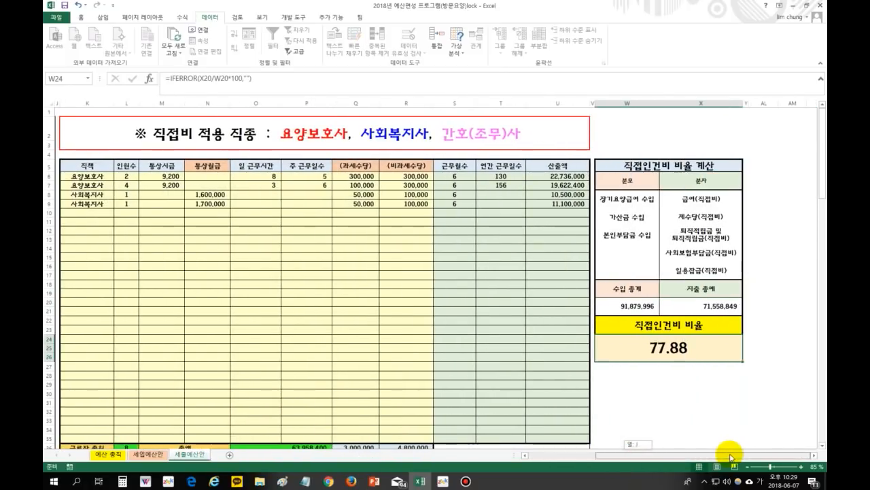
click(636, 306)
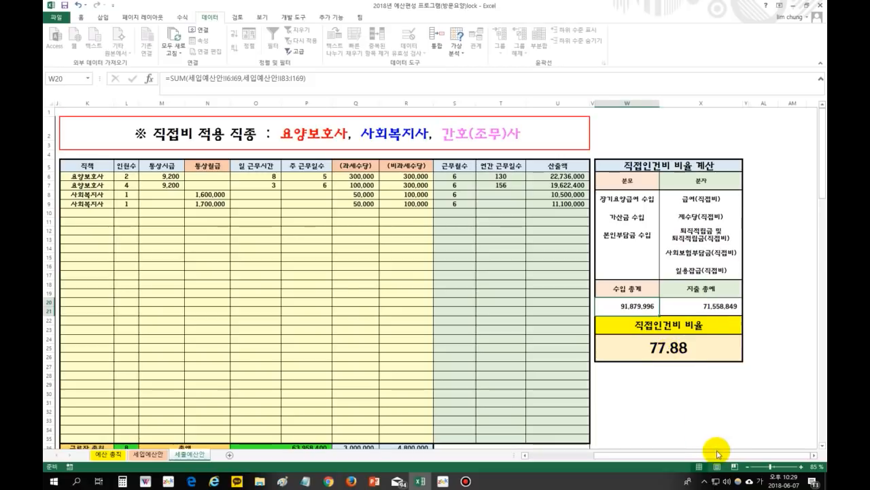
drag(719, 453, 263, 457)
click(136, 453)
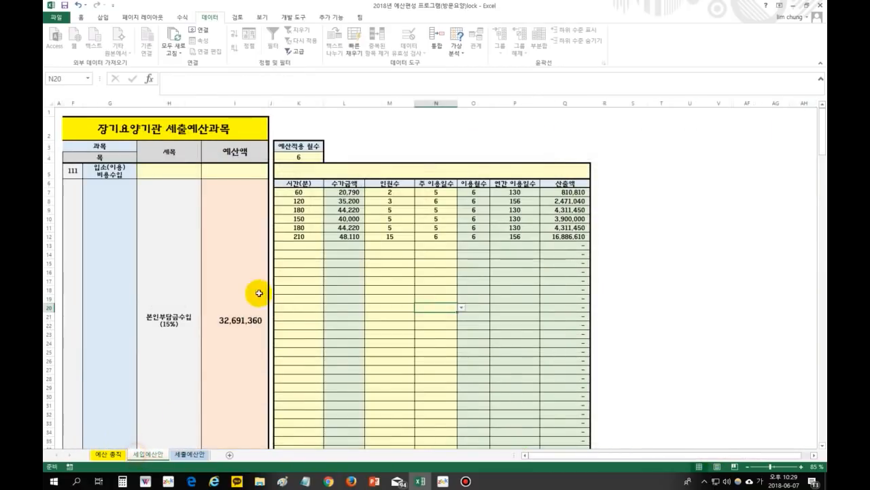
click(189, 454)
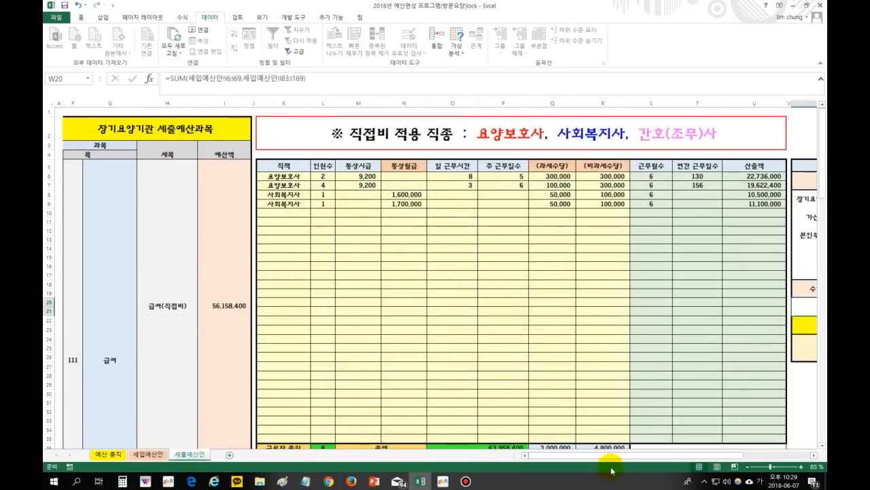
drag(618, 454, 736, 443)
click(666, 347)
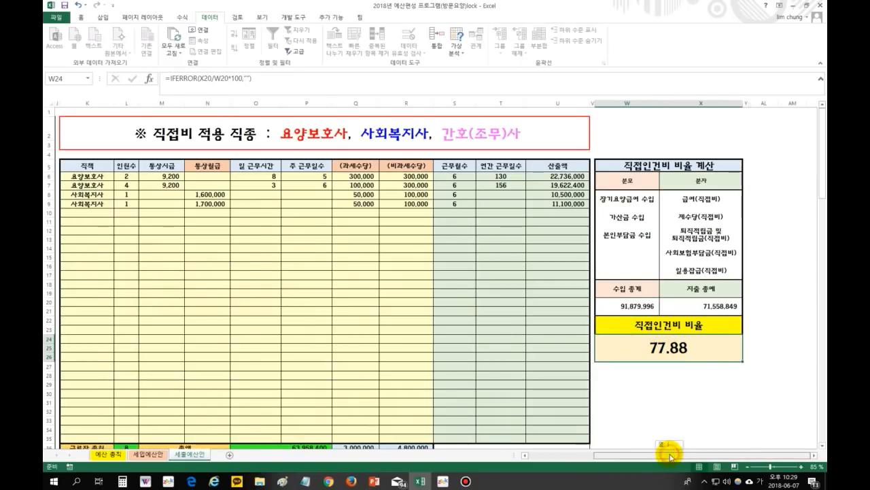
drag(670, 456, 639, 456)
Review the indirect-cost positions and the headcounts of the existing 요양보호사 rows in the 급여(직접비) table.
scroll(334, 360, down, 3)
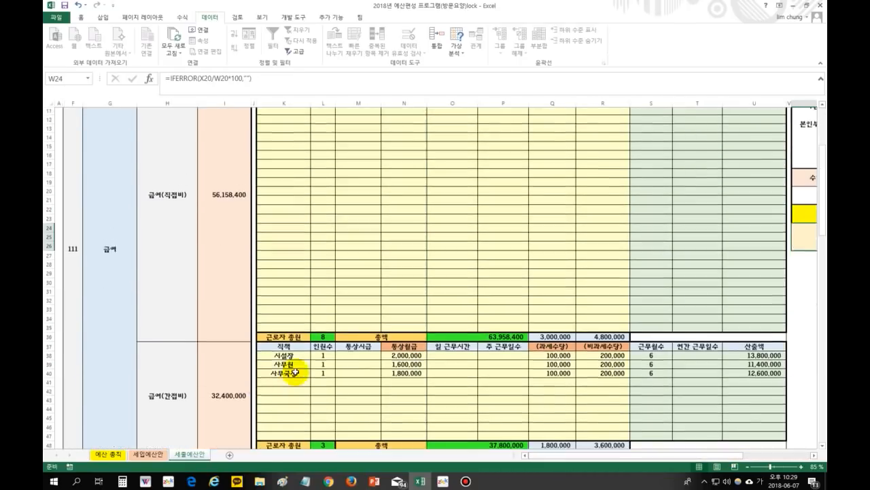
scroll(295, 373, up, 3)
click(567, 213)
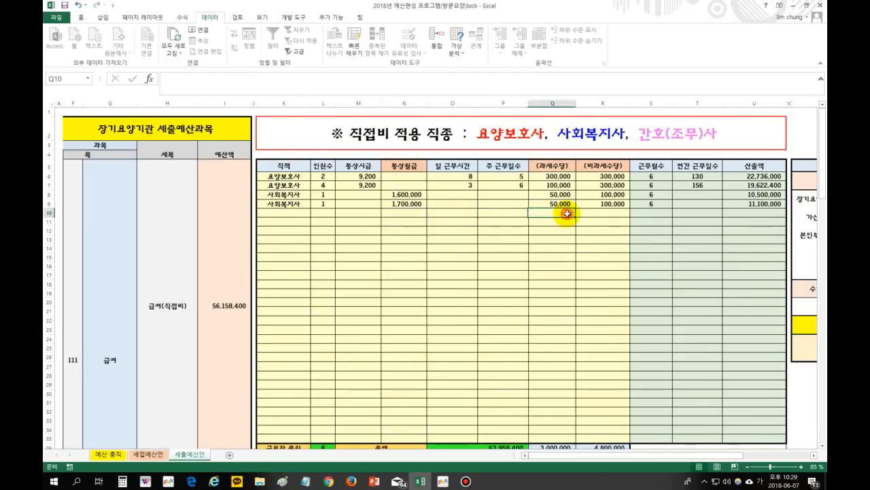
drag(581, 457, 573, 460)
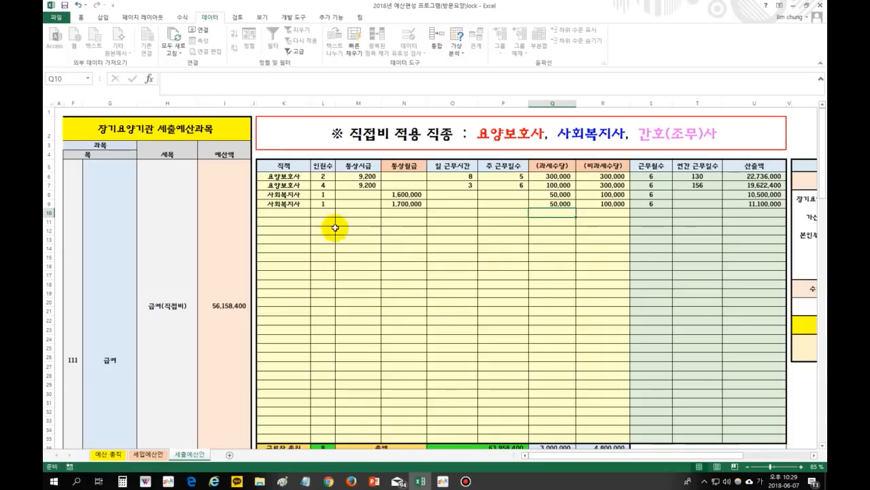
click(293, 176)
click(325, 175)
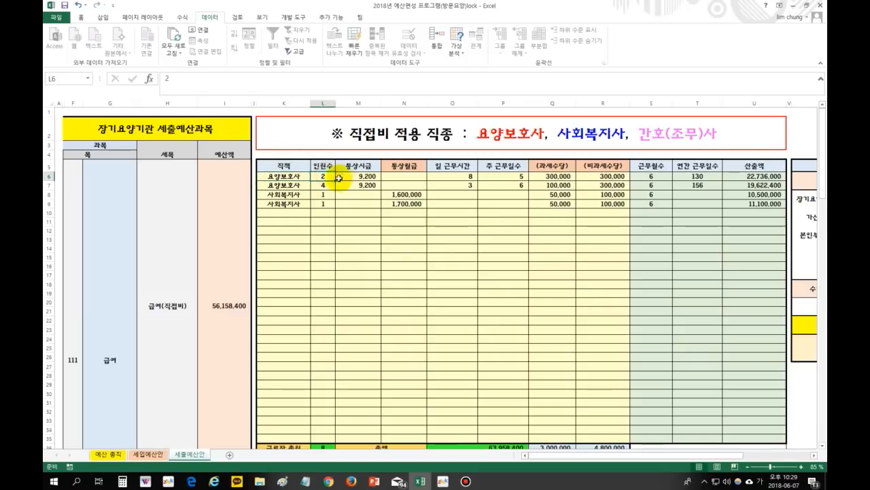
click(328, 183)
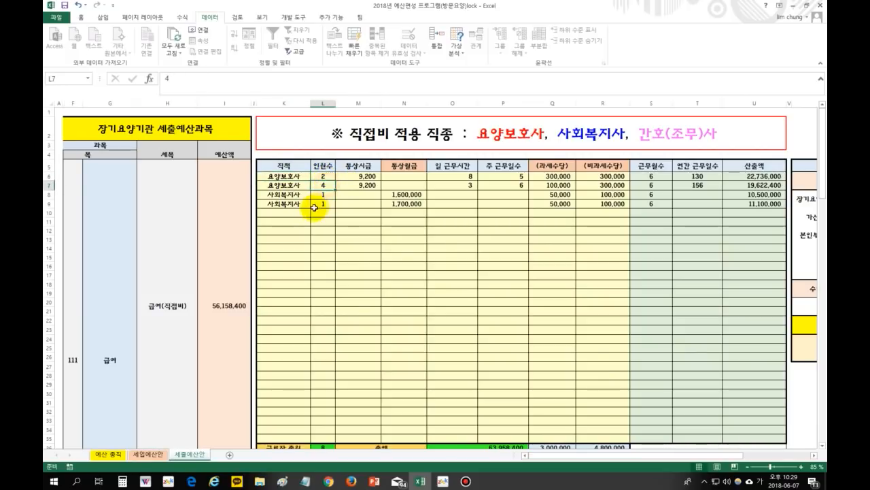
Add a 요양보호사 entry in row 10 of the 급여(직접비) table with 3 people and an hourly wage of 9,200.
click(295, 215)
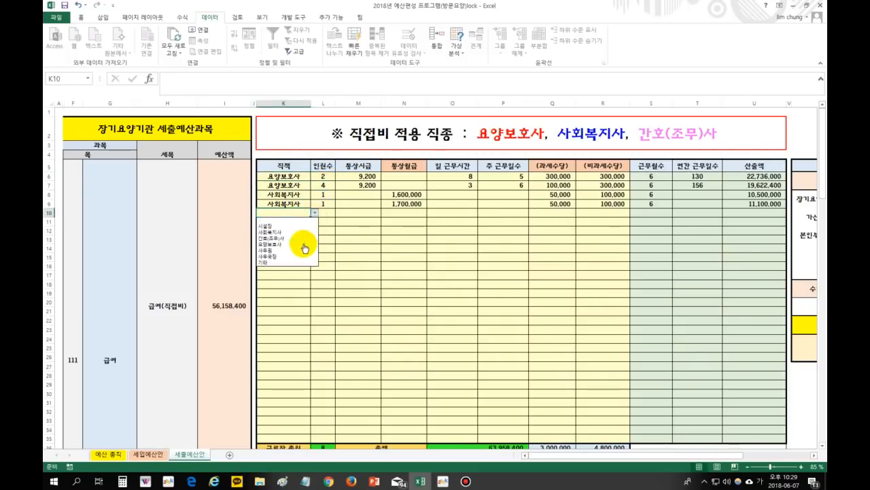
click(301, 244)
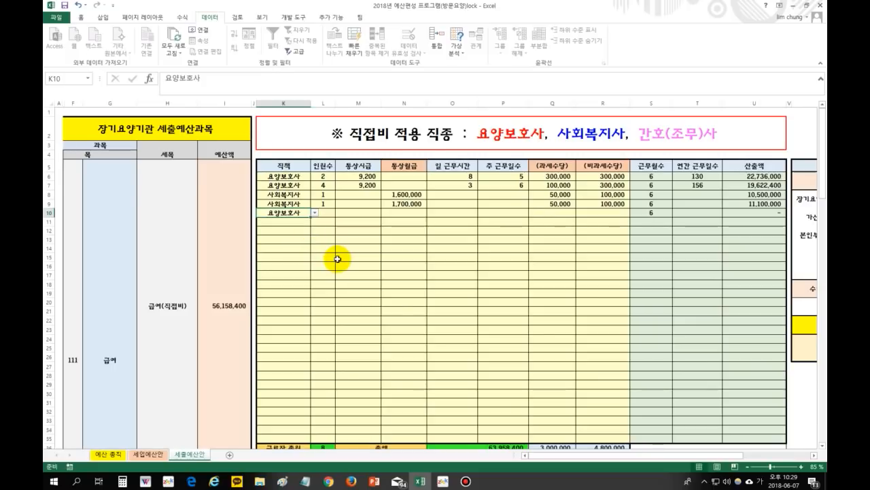
click(327, 212)
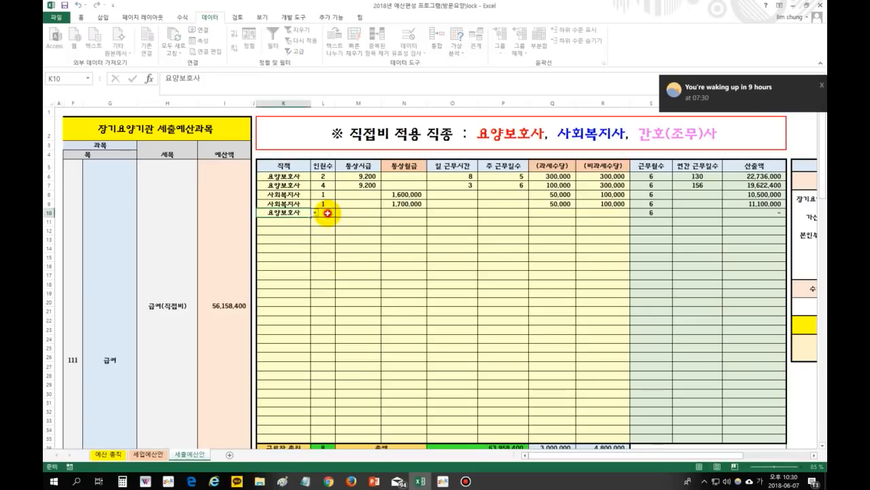
text(3)
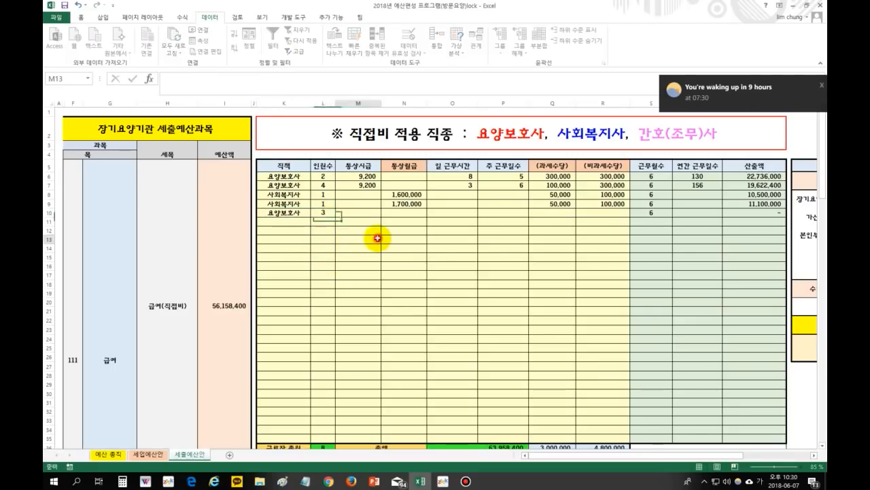
click(370, 213)
text(9200)
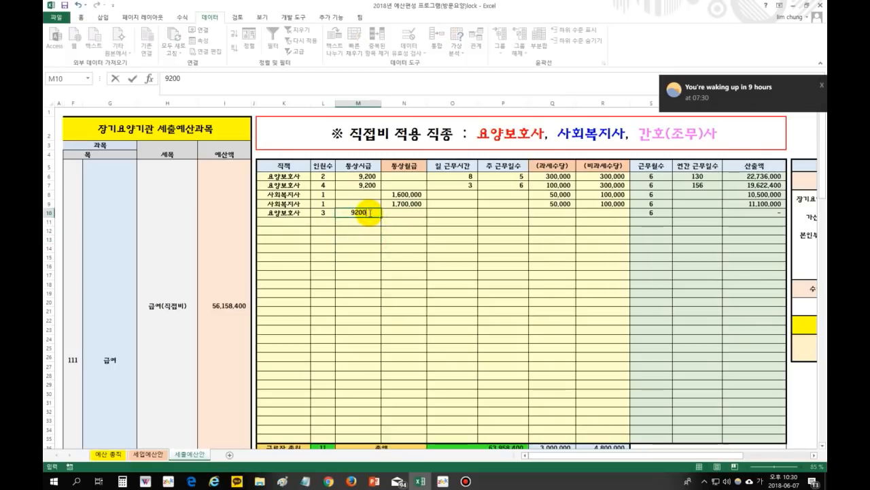
key(Return)
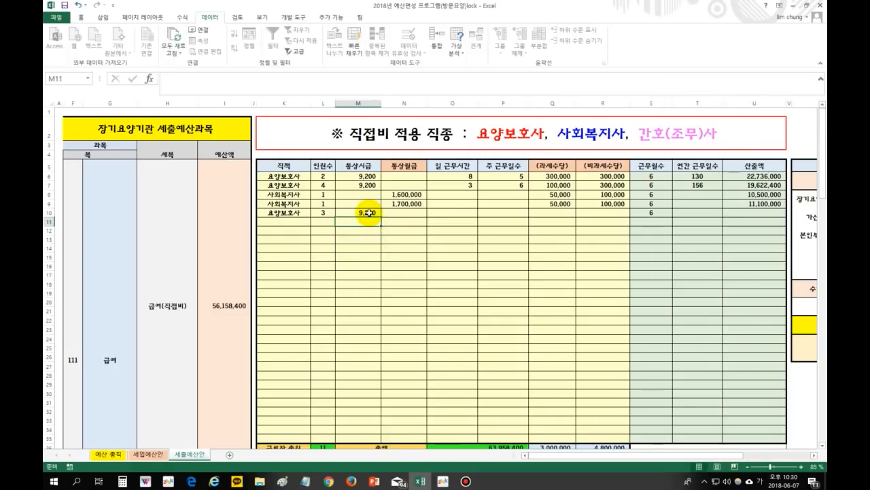
Complete row 10 with 5 daily working hours and 6 working days per week.
click(441, 213)
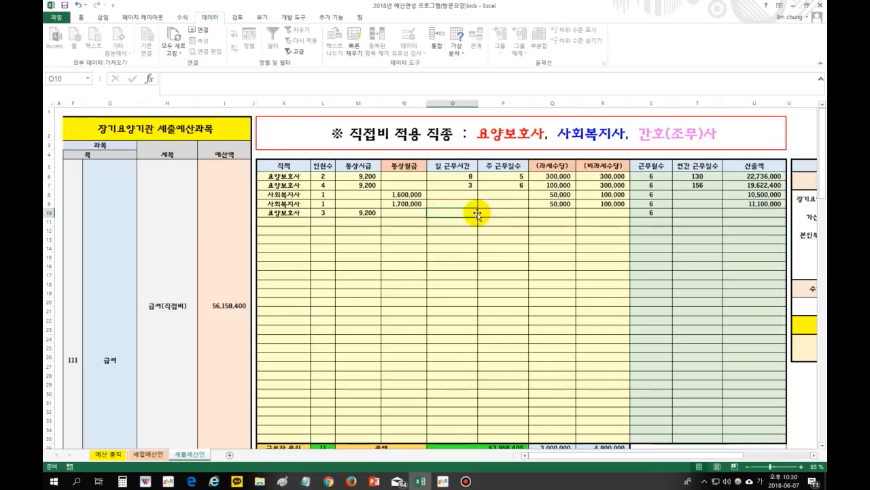
text(5)
click(517, 215)
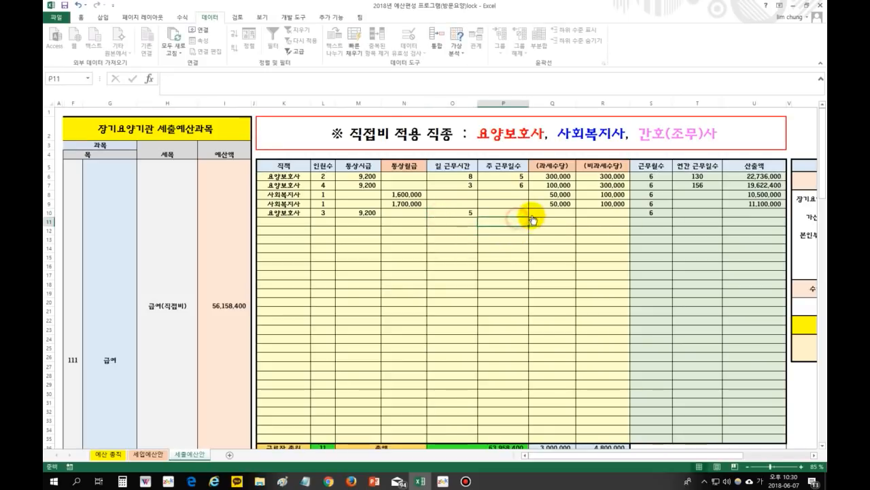
click(531, 213)
click(522, 247)
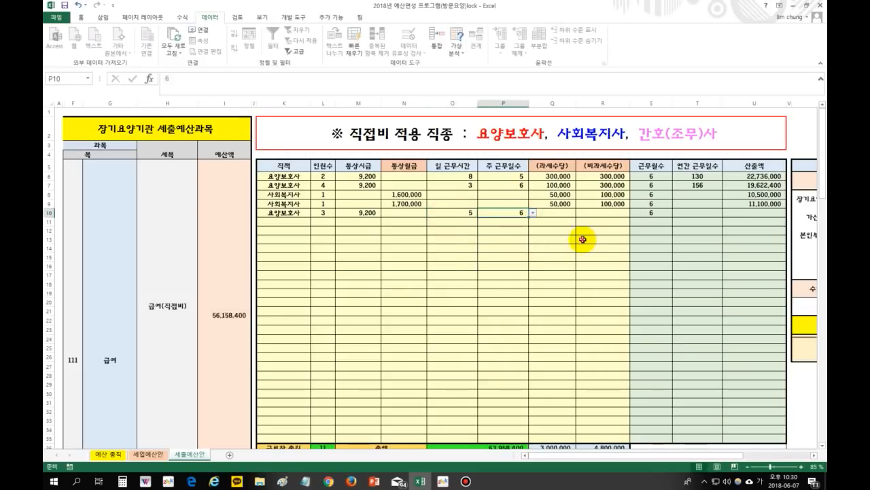
click(582, 238)
click(568, 212)
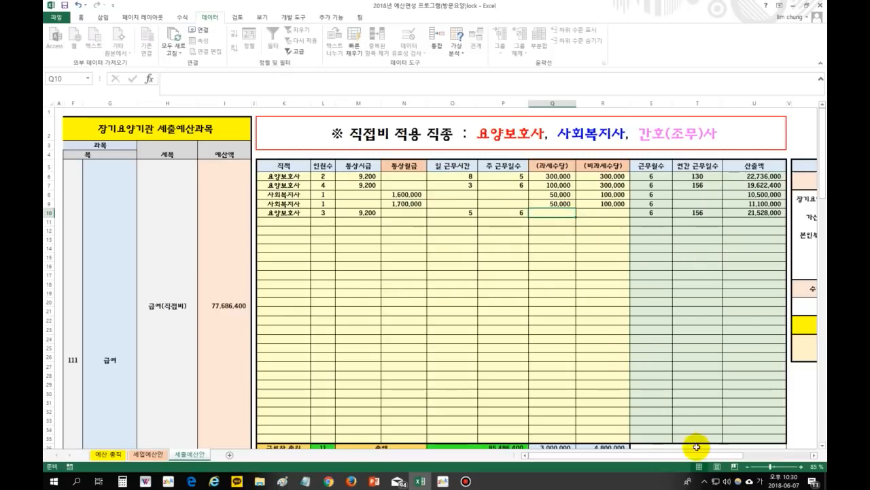
Check the recalculated 직접인건비 비율 and the 세출 총액 at the end of the expenditure items.
drag(683, 457, 748, 457)
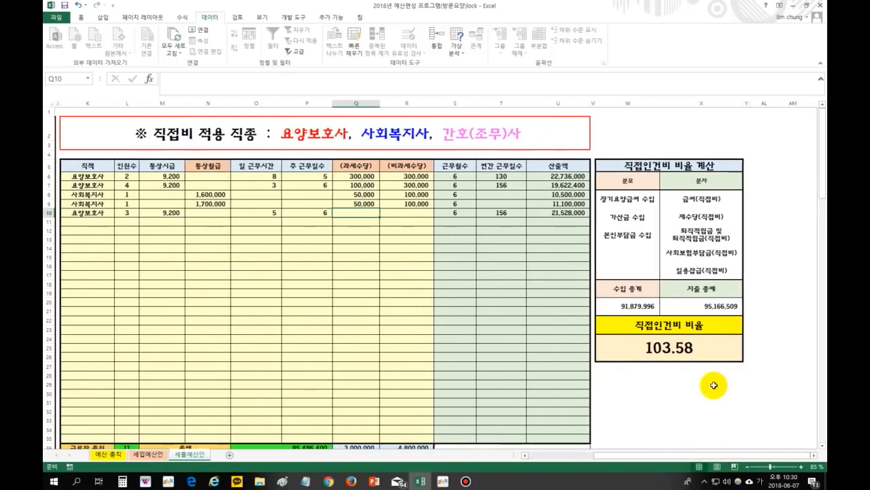
drag(694, 456, 544, 443)
click(283, 286)
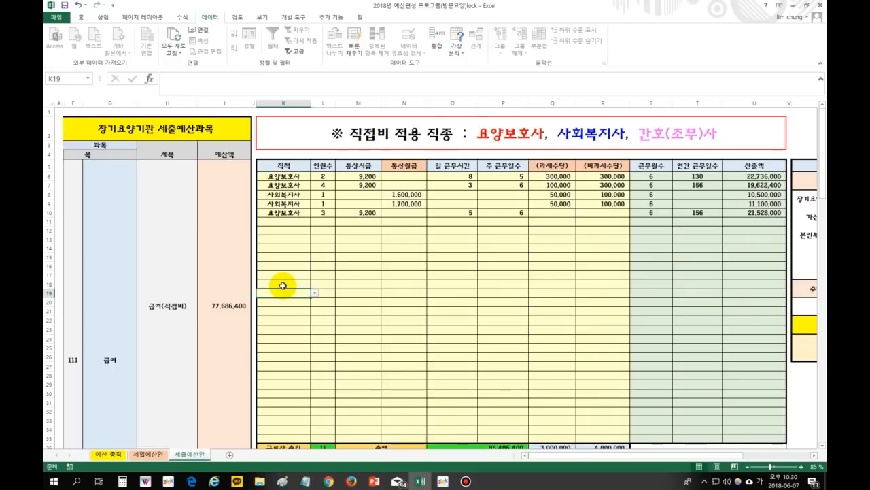
drag(653, 451, 778, 455)
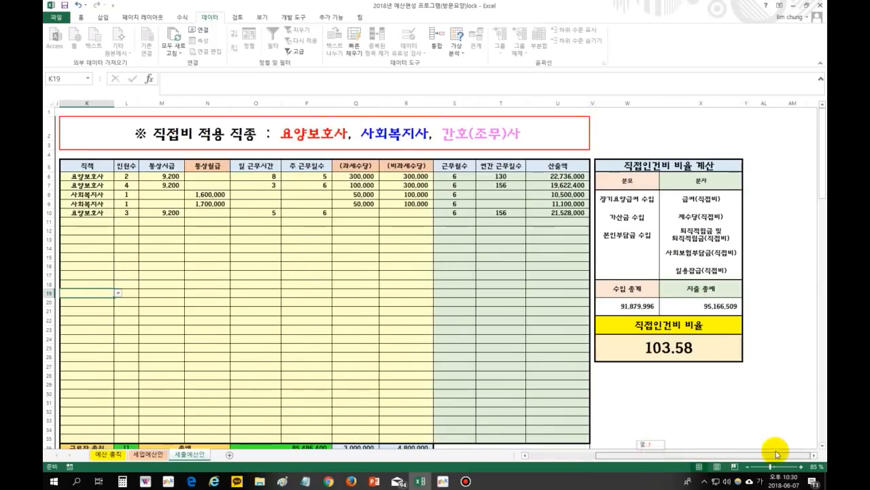
drag(655, 454, 344, 445)
scroll(199, 429, down, 7)
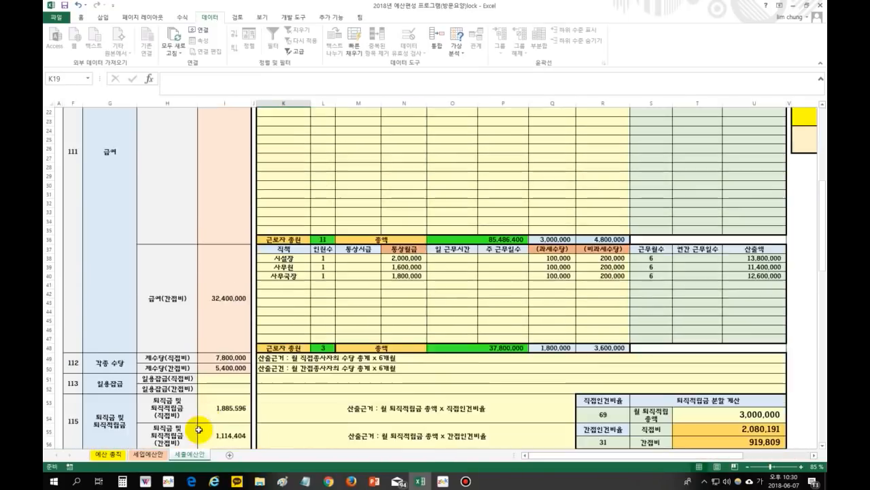
scroll(198, 429, down, 18)
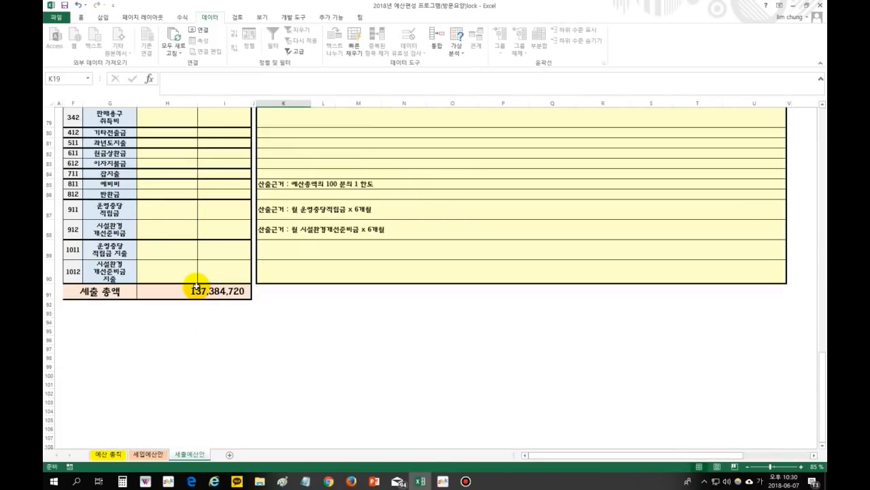
click(195, 285)
scroll(202, 437, up, 19)
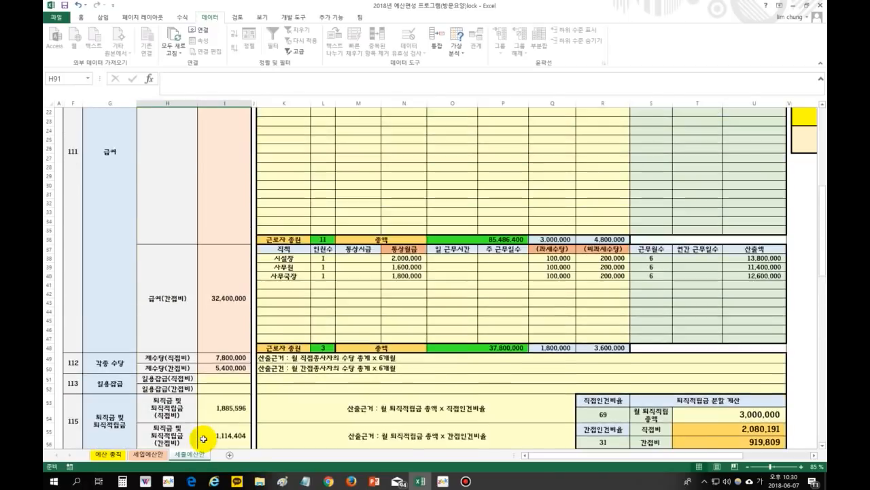
scroll(203, 438, up, 7)
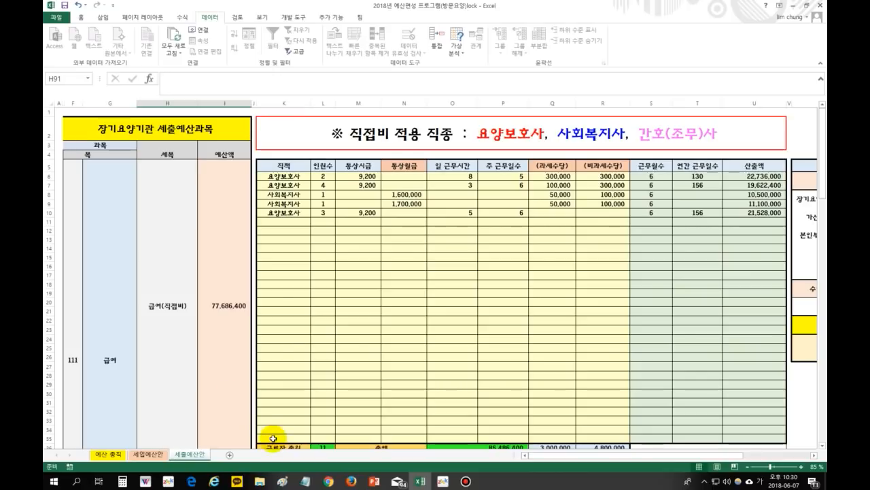
Add another 요양보호사 entry in row 11 of the 급여(직접비) table with 5 people and an hourly wage of 9,200.
scroll(265, 332, down, 4)
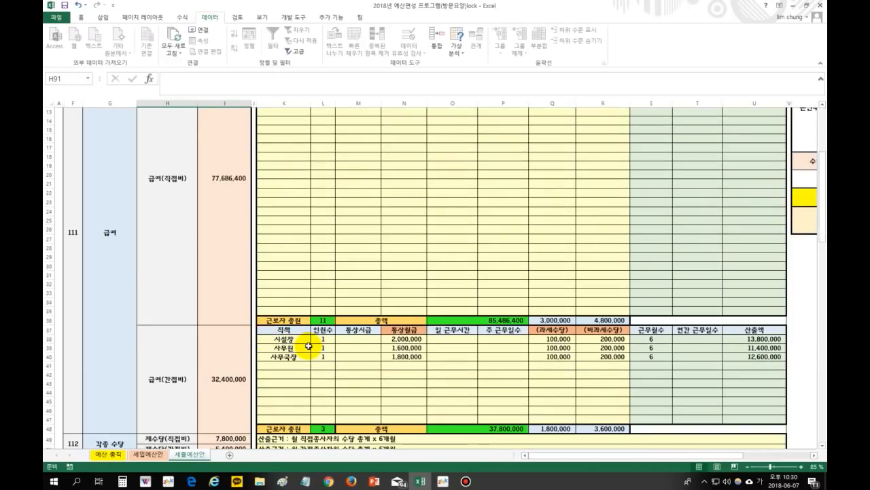
scroll(310, 346, up, 4)
click(301, 221)
click(314, 221)
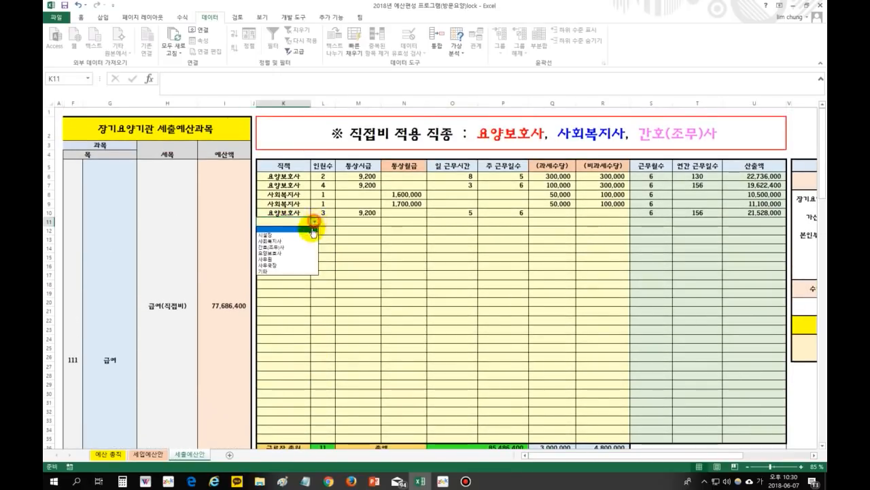
click(286, 253)
click(325, 220)
text(5)
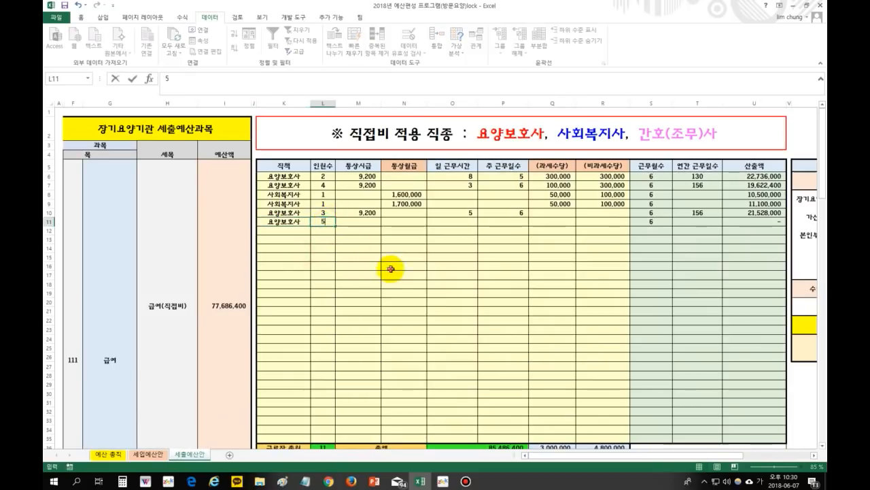
click(374, 221)
text(9,2)
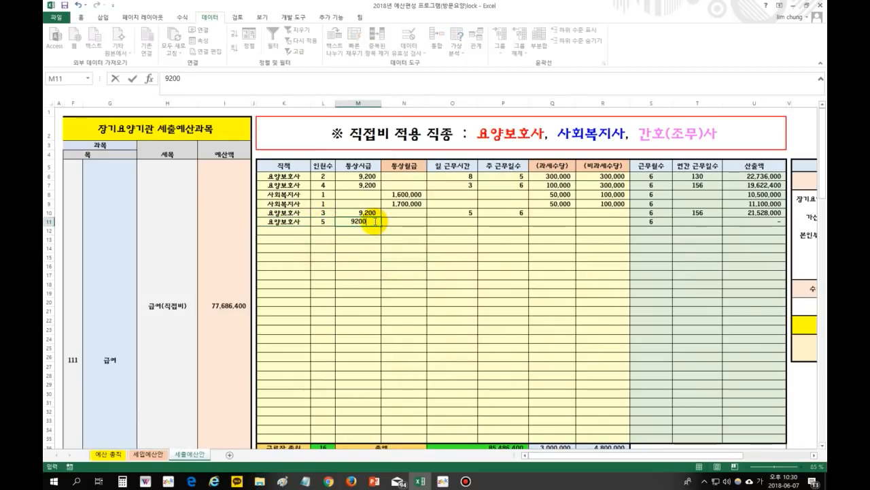
text(00)
Complete row 11 with 5 daily working hours and 5 working days per week, and check the 세출 총액.
click(441, 221)
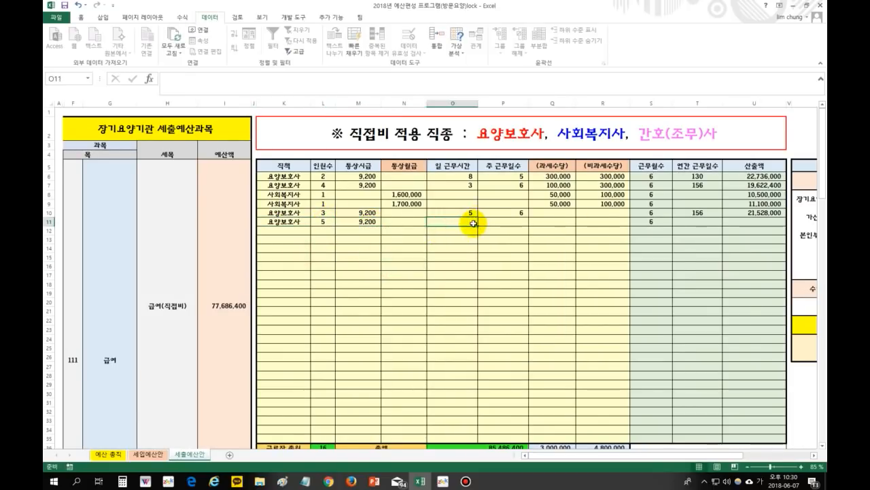
text(5)
click(533, 221)
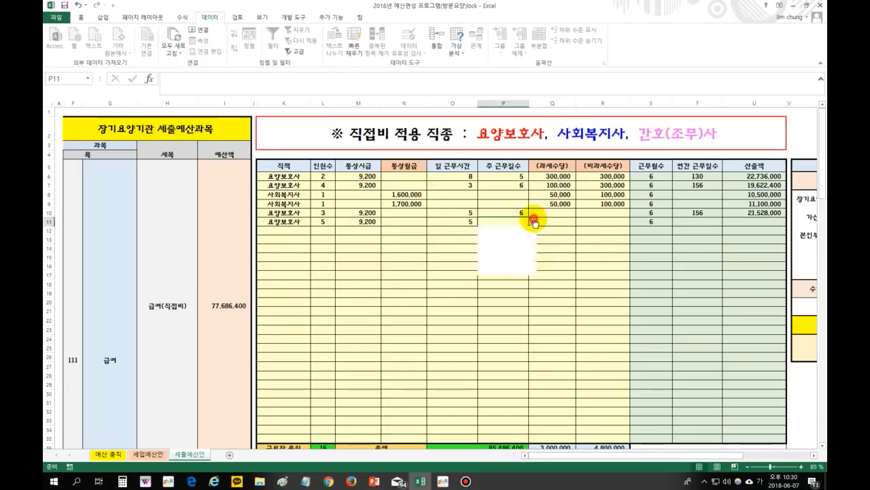
click(518, 260)
click(556, 318)
scroll(573, 370, down, 3)
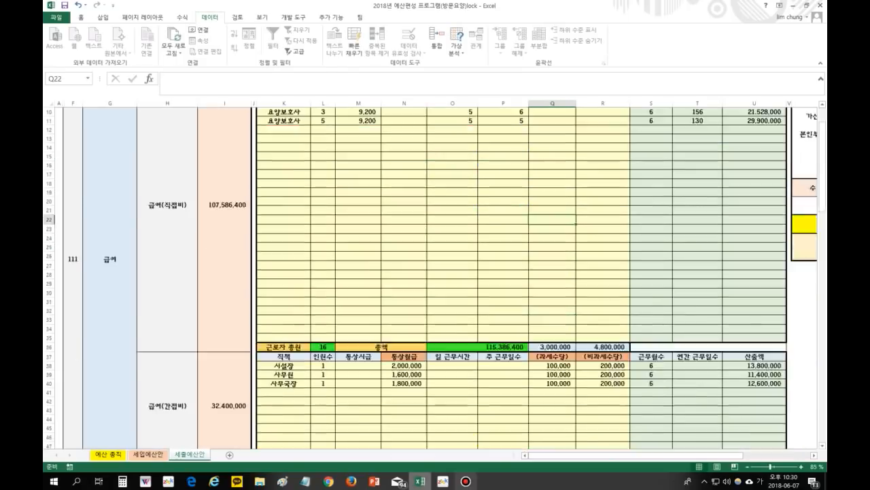
scroll(208, 436, down, 20)
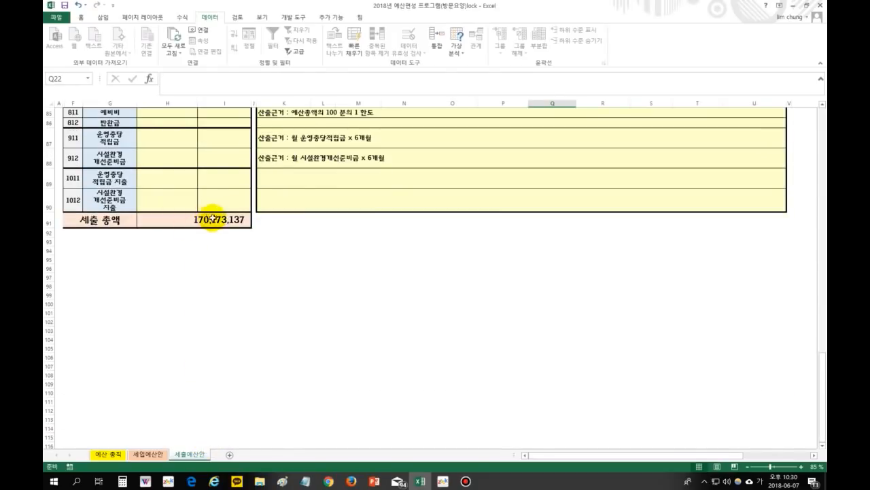
Compare the 세입 총액 and 세출 총액 on the 예산 총칙 sheet.
scroll(212, 219, up, 20)
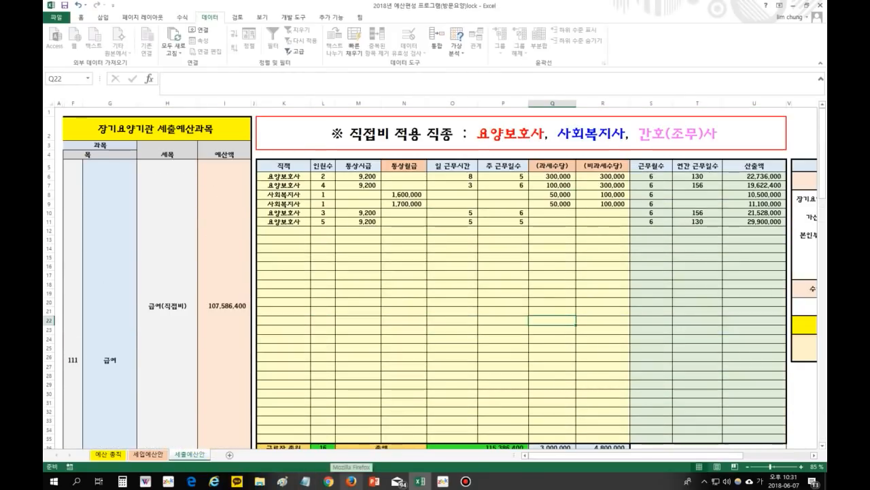
click(146, 454)
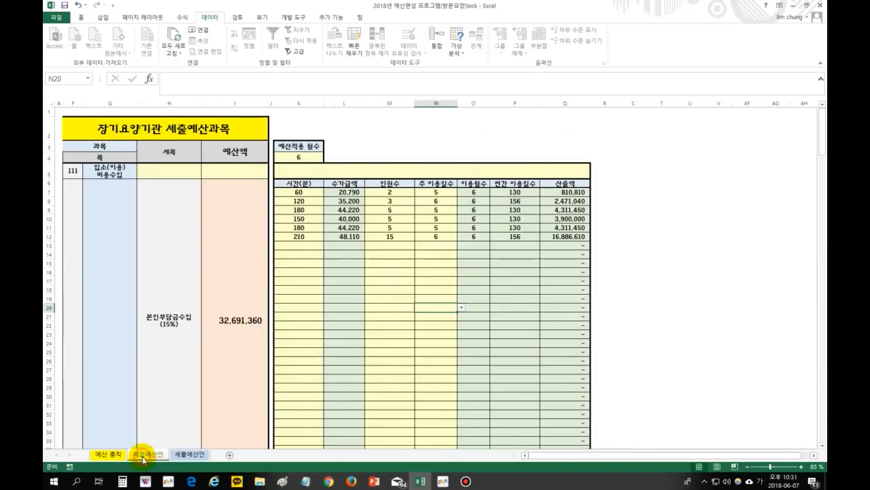
click(177, 455)
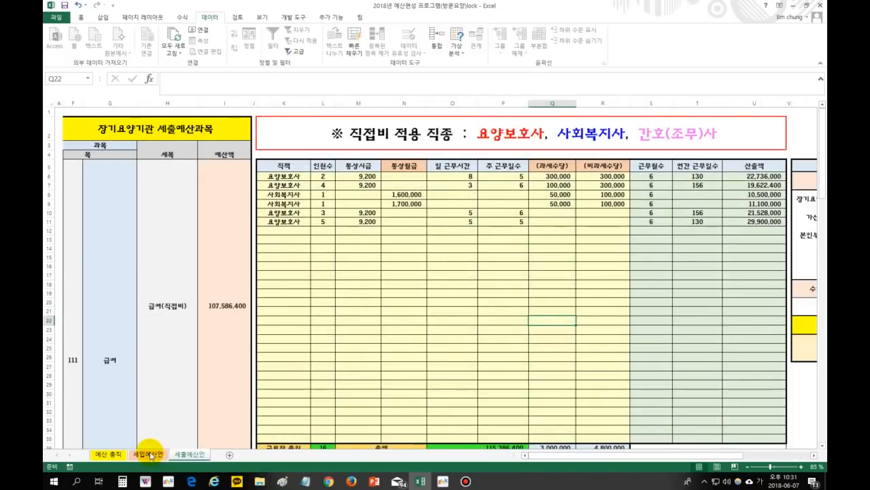
click(108, 454)
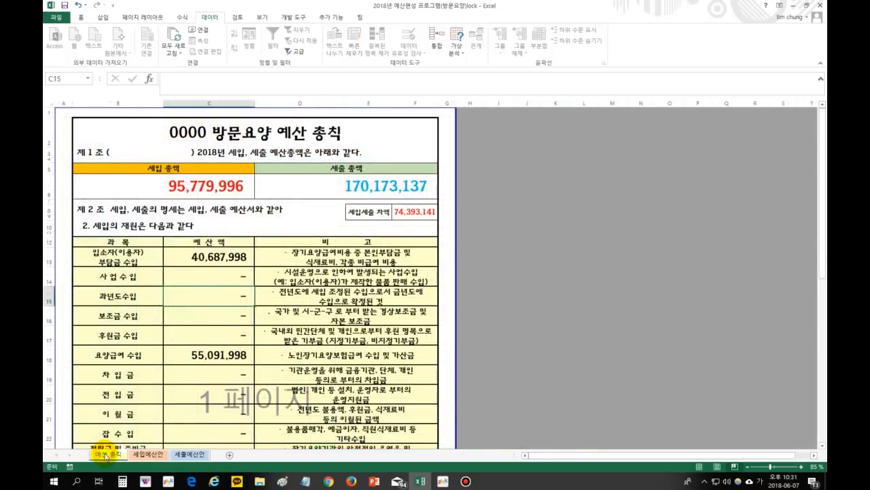
click(226, 190)
click(306, 185)
click(233, 185)
click(309, 186)
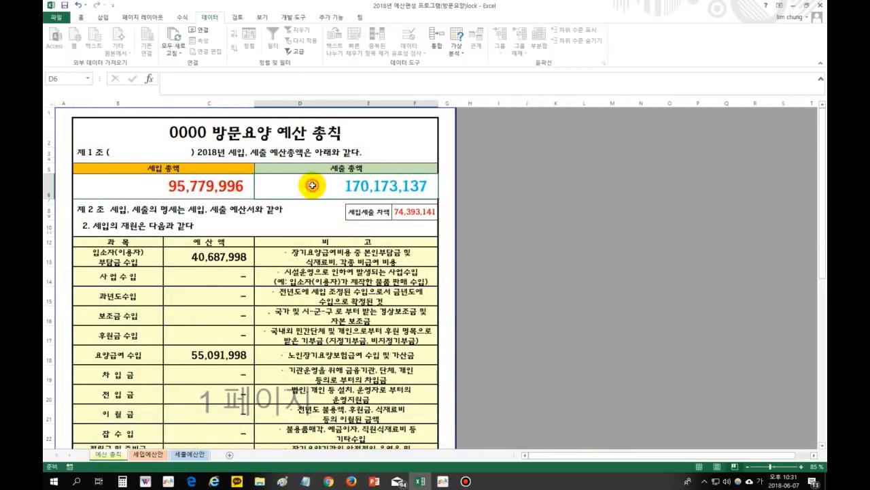
click(192, 184)
click(324, 189)
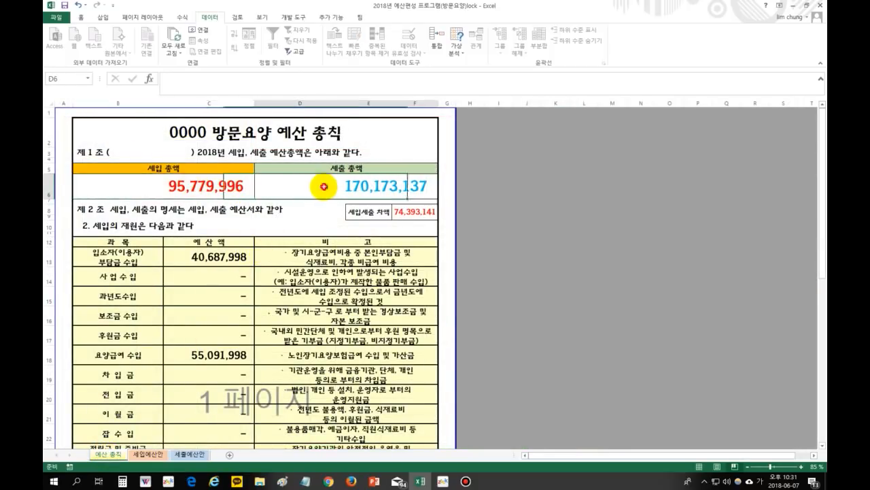
Look through the income items on 세입예산안 and check the 세출 총액 at the end of 세출예산안.
click(155, 453)
scroll(249, 350, down, 20)
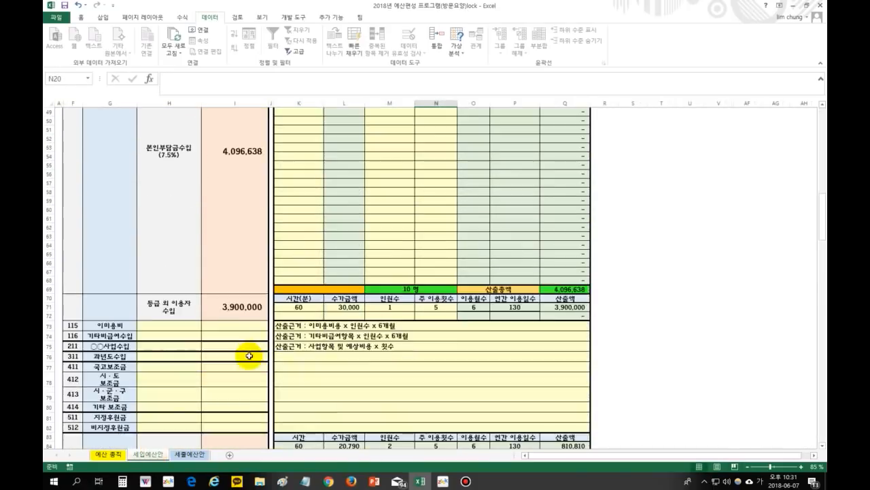
scroll(249, 354, down, 20)
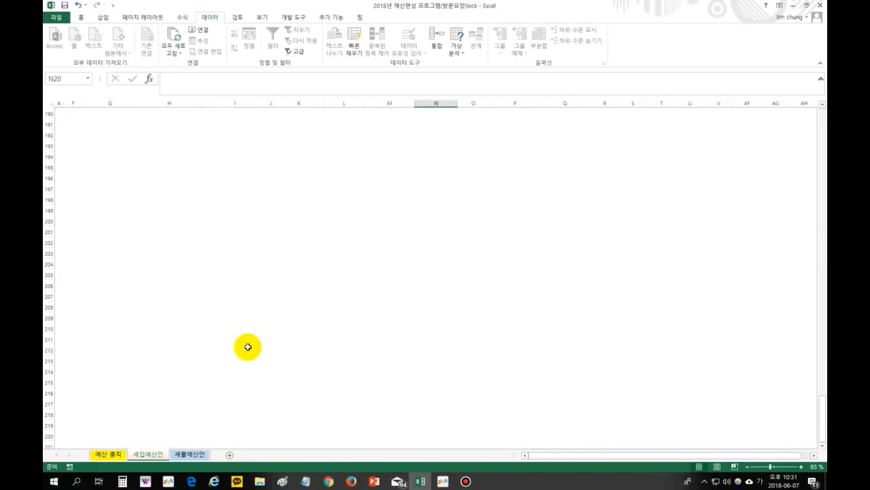
scroll(247, 346, up, 10)
click(190, 454)
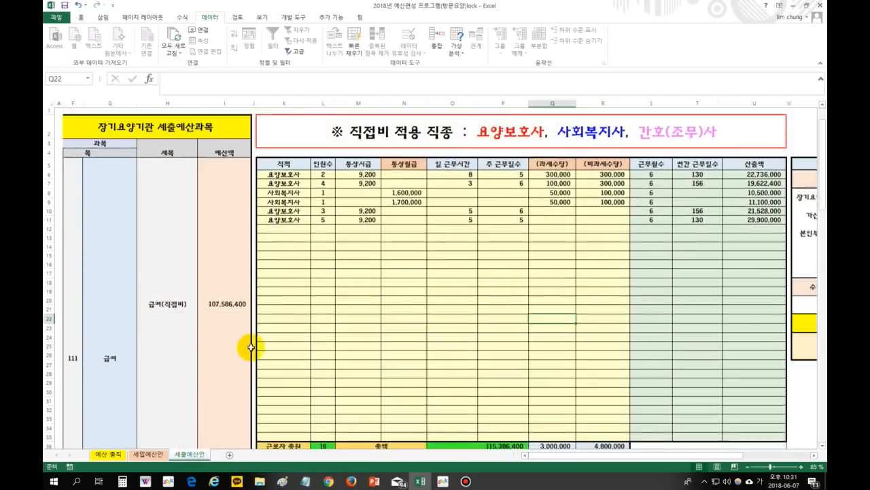
scroll(249, 350, down, 20)
scroll(247, 357, down, 3)
scroll(245, 355, up, 8)
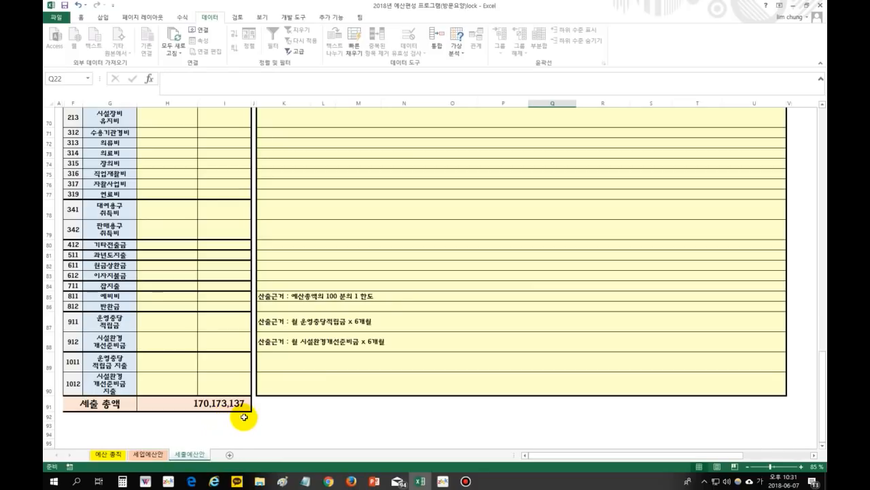
Examine the 세입세출 차액 on 예산 총칙 against the income and expenditure totals.
click(99, 454)
click(286, 186)
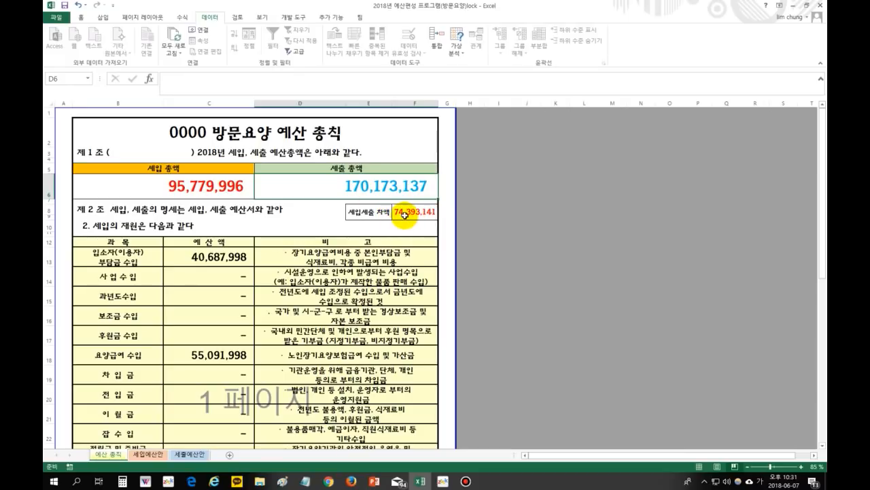
click(194, 187)
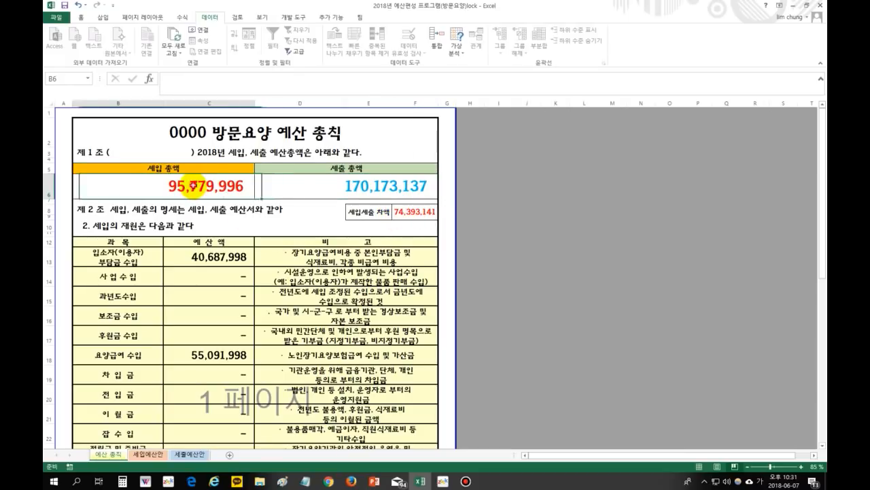
click(355, 190)
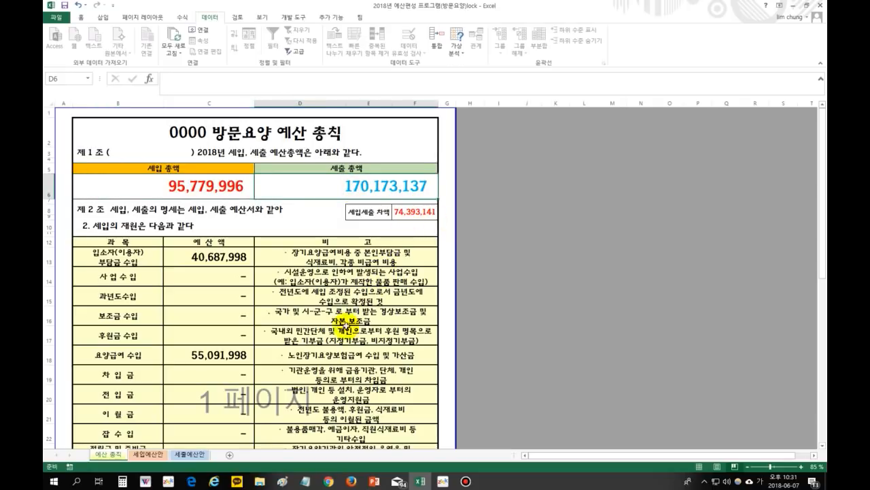
Set the 인원수 of the 210-minute entry in row 12 of the 본인부담금수입 (15%) table to 4.
click(150, 454)
scroll(180, 432, up, 20)
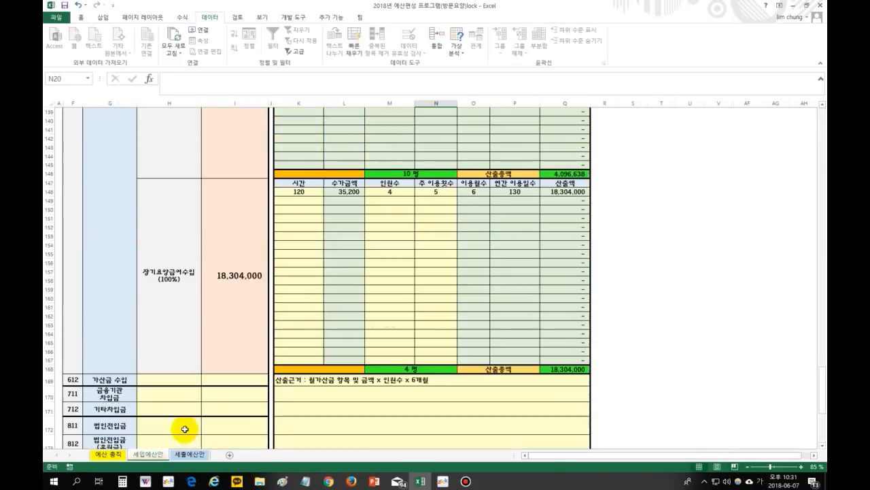
scroll(236, 286, up, 18)
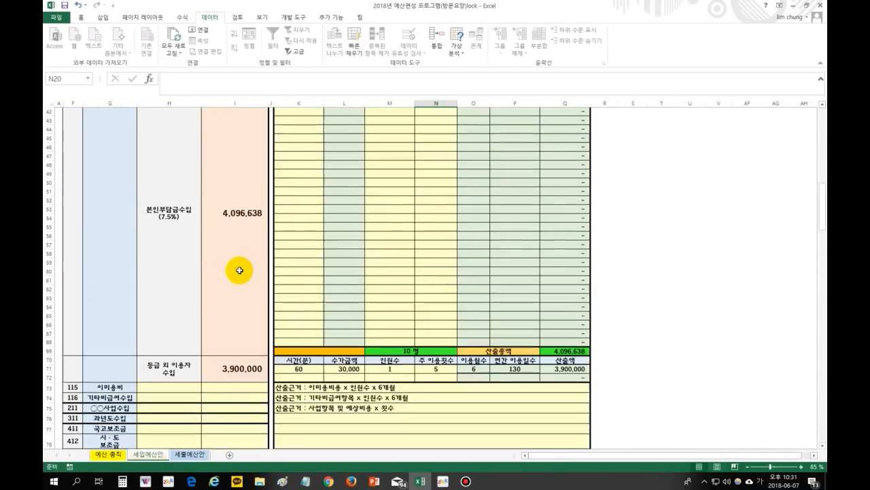
click(307, 280)
click(392, 239)
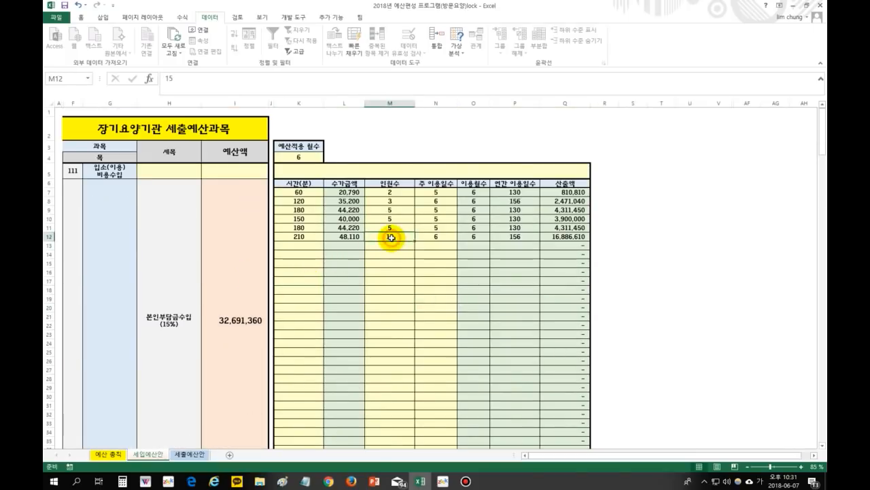
text(4)
click(427, 254)
Reduce the 인원수 in row 12 to 1 and check the totals on 예산 총칙 and the 세출예산안 staff entries.
click(406, 237)
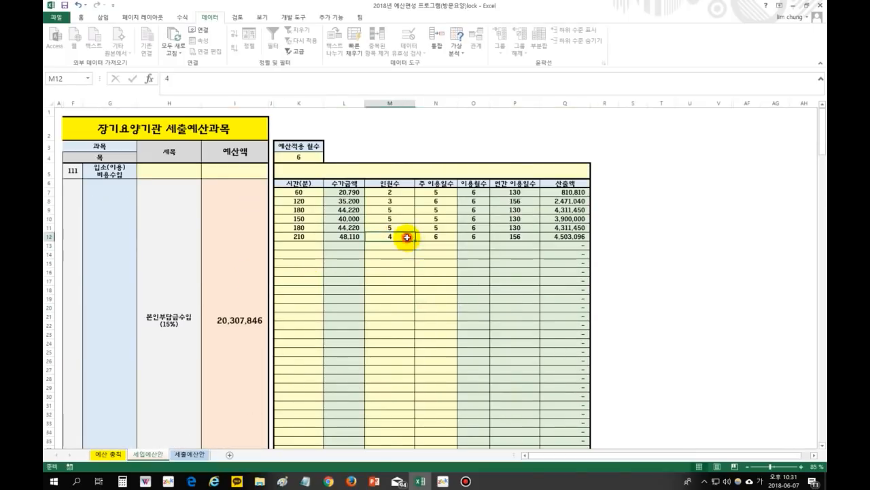
text(1)
click(439, 306)
click(107, 454)
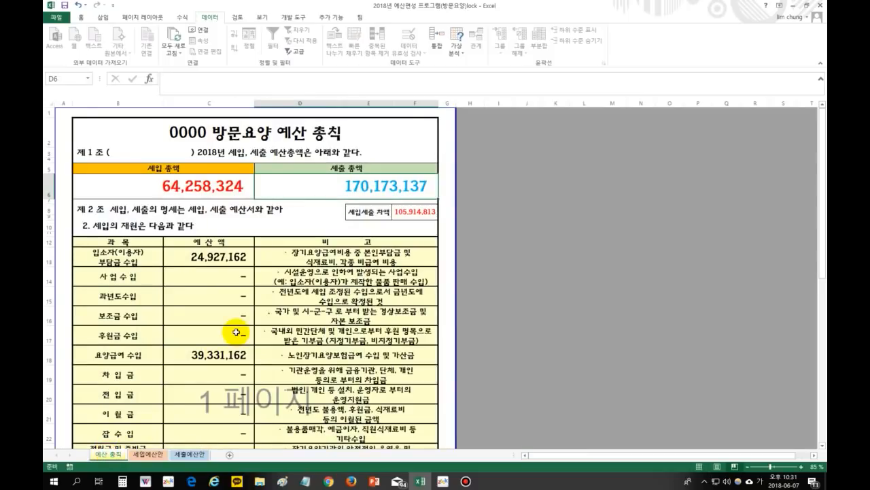
click(189, 455)
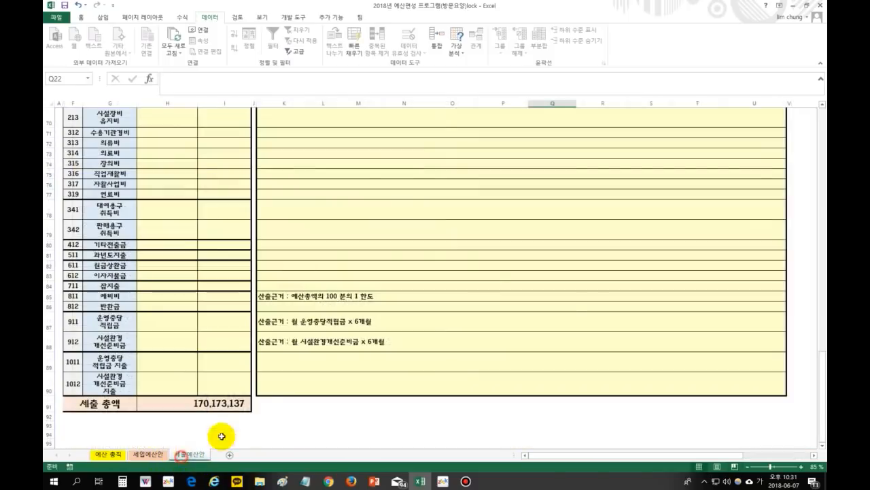
scroll(398, 407, up, 10)
scroll(400, 401, up, 2)
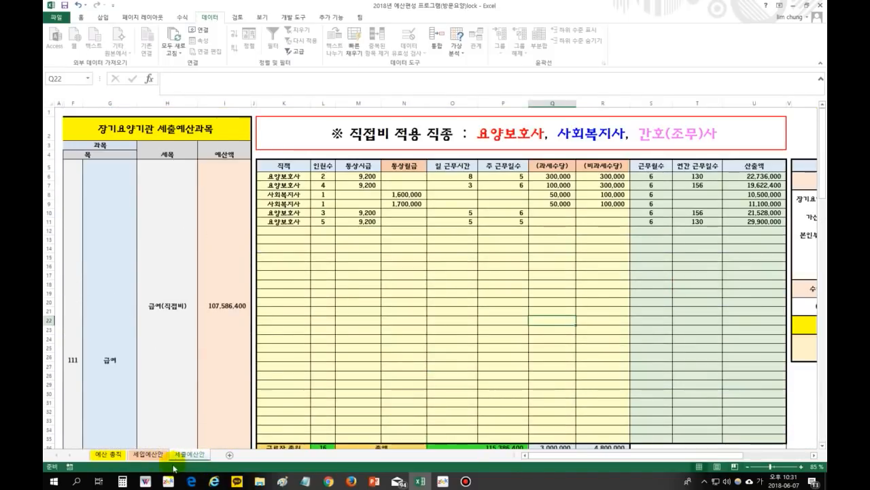
Set the 인원수 in row 12 of the income table to 25 and check the 세입세출 차액 on 예산 총칙.
click(148, 453)
click(392, 237)
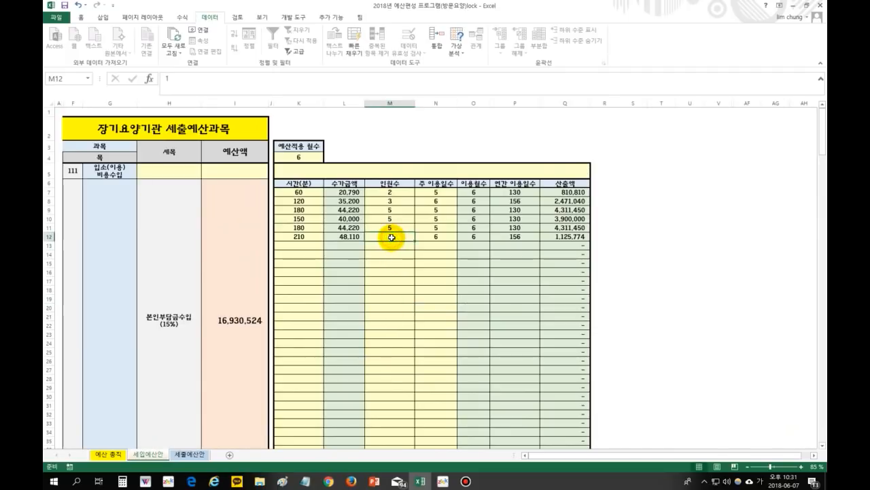
text(25)
key(Return)
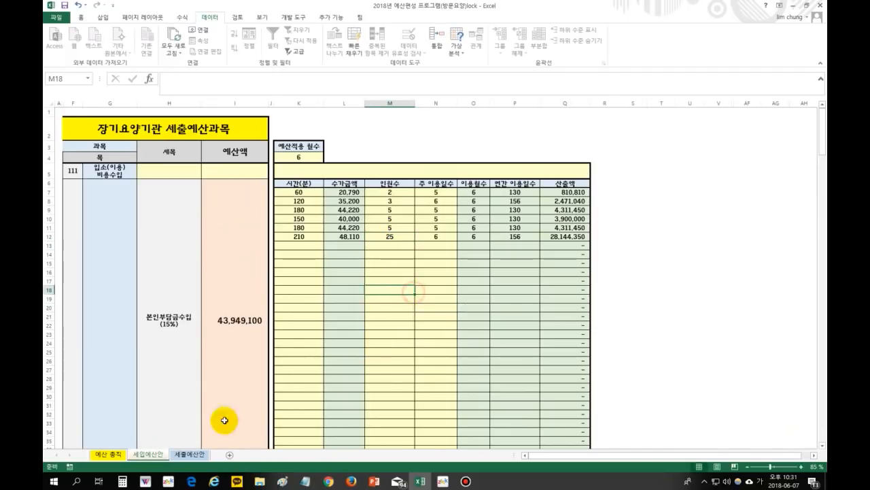
click(107, 454)
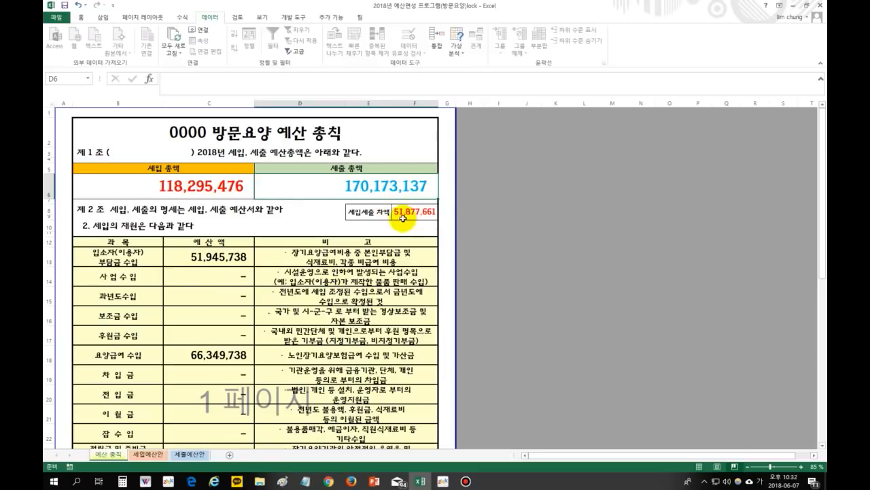
Set the 인원수 of the 요양보호사 entry in row 11 of 세출예산안 to 10 and check the 예산 총칙 totals.
click(189, 454)
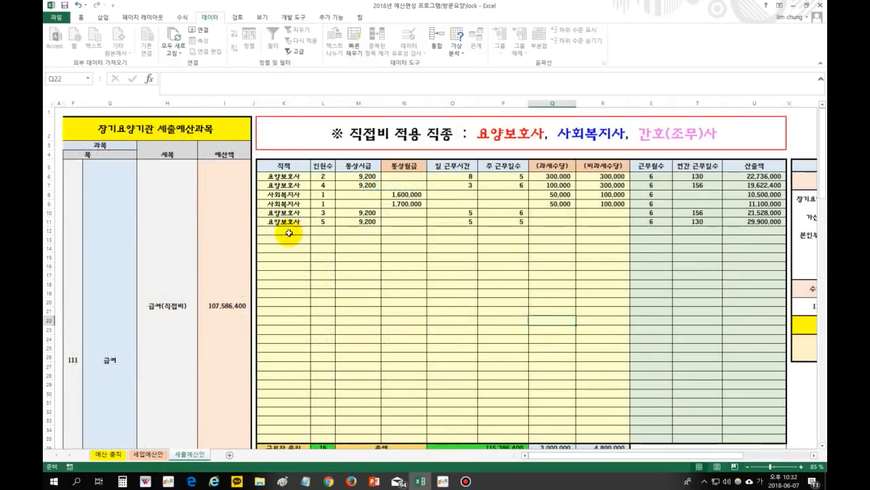
click(289, 233)
click(314, 230)
click(376, 238)
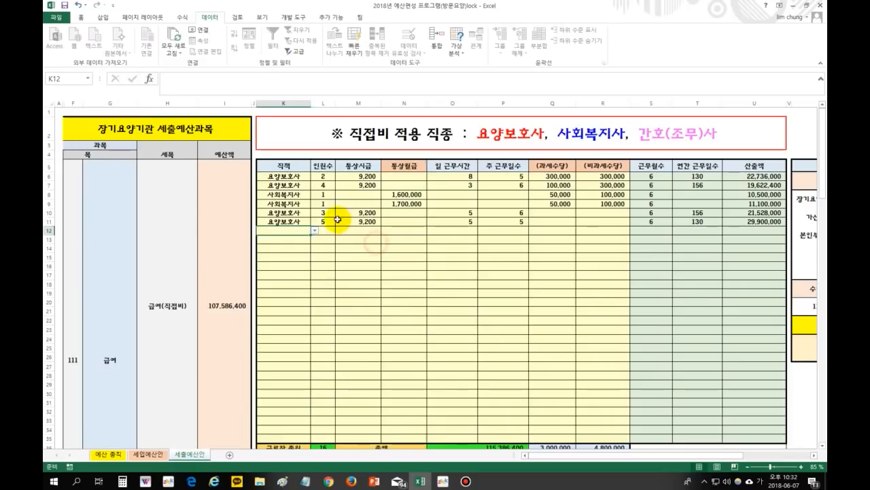
click(325, 220)
text(10)
click(391, 282)
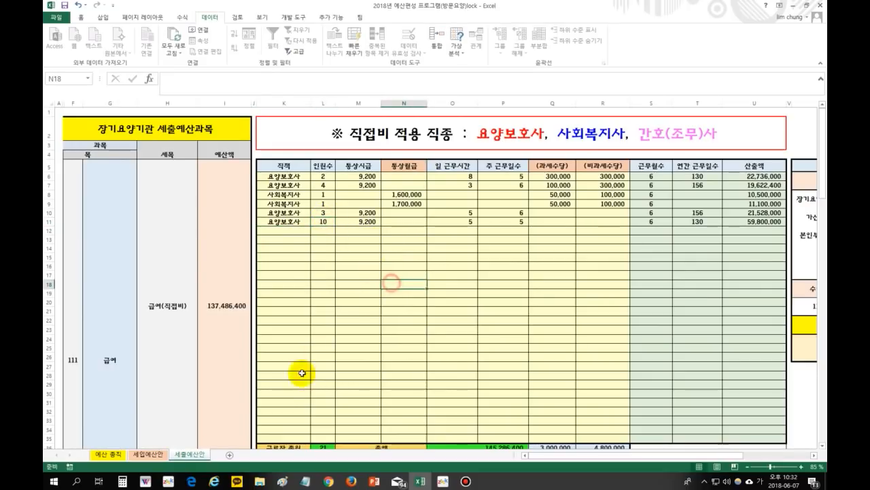
click(161, 455)
click(109, 454)
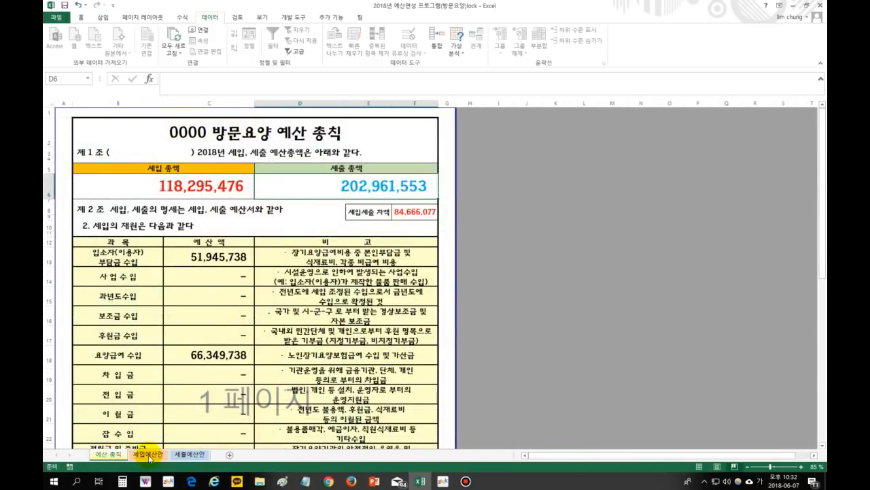
Clear the whole 요양보호사 entry in row 11 of the 급여(직접비) table and check the 예산 총칙 totals.
click(184, 457)
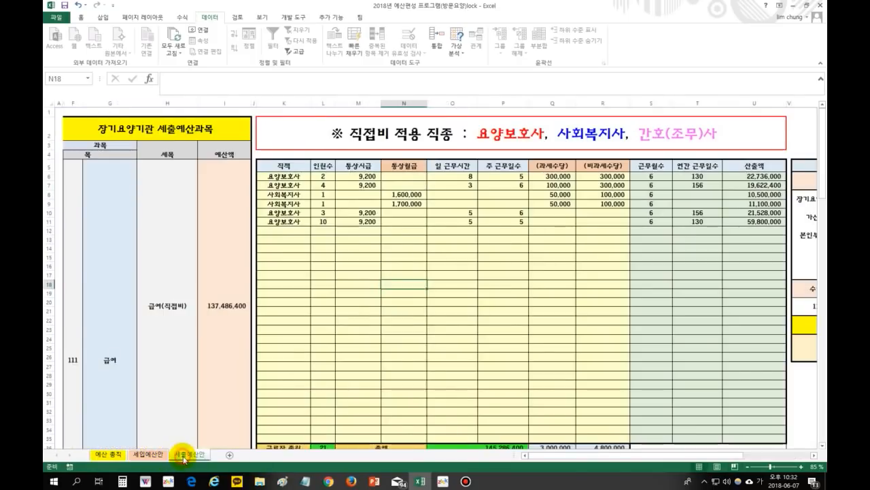
click(324, 221)
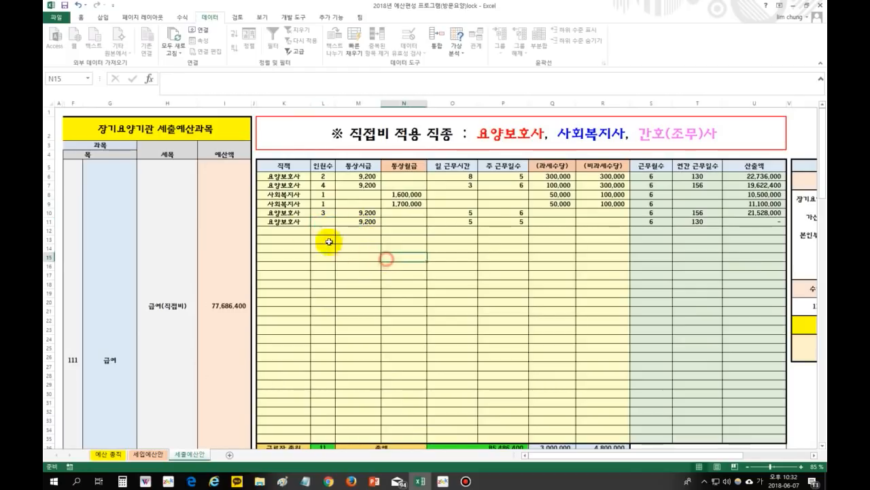
drag(280, 221, 563, 225)
key(Delete)
click(550, 286)
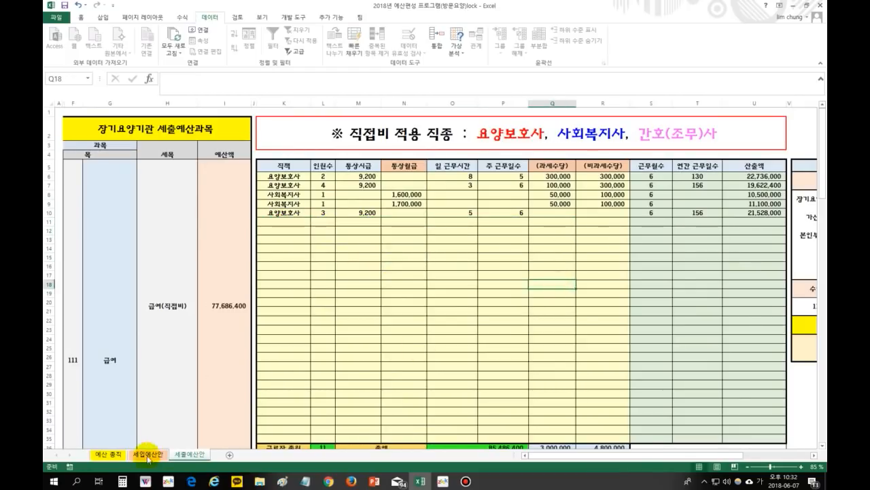
click(109, 454)
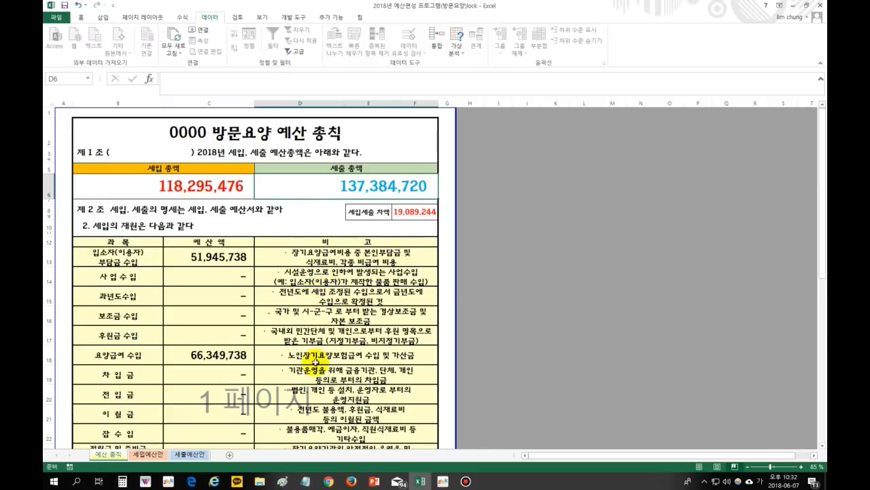
Clear the 요양보호사 entry in row 10 of the 급여(직접비) table on 세출예산안.
click(190, 454)
drag(285, 221, 556, 211)
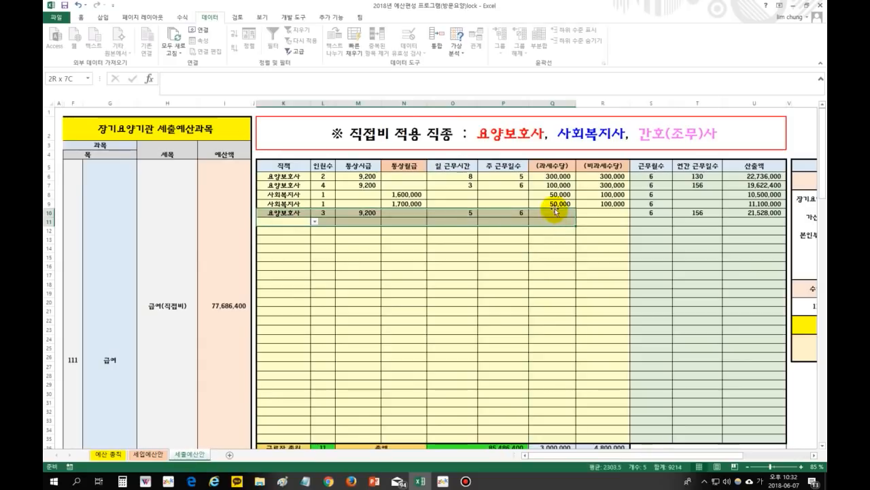
key(Delete)
click(520, 284)
Check the 세입세출 차액 on 예산 총칙 together with the 세입 총액 and 세출 총액.
click(106, 454)
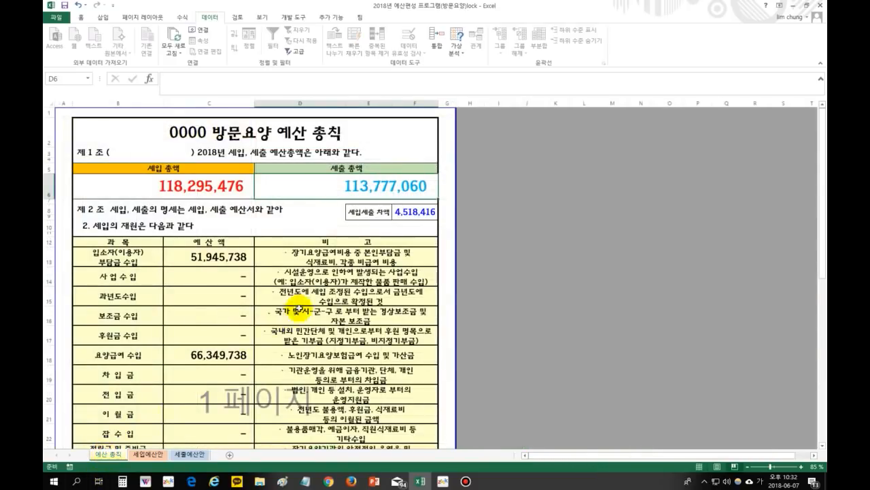
click(412, 211)
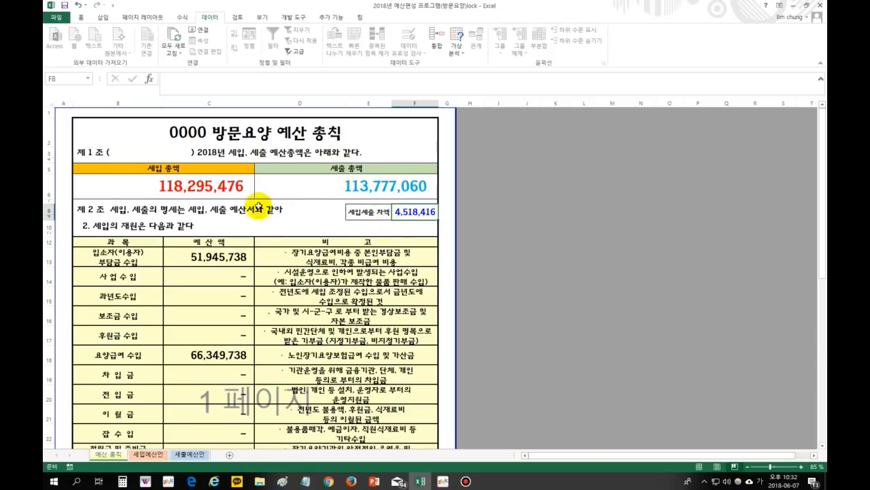
click(177, 186)
click(361, 183)
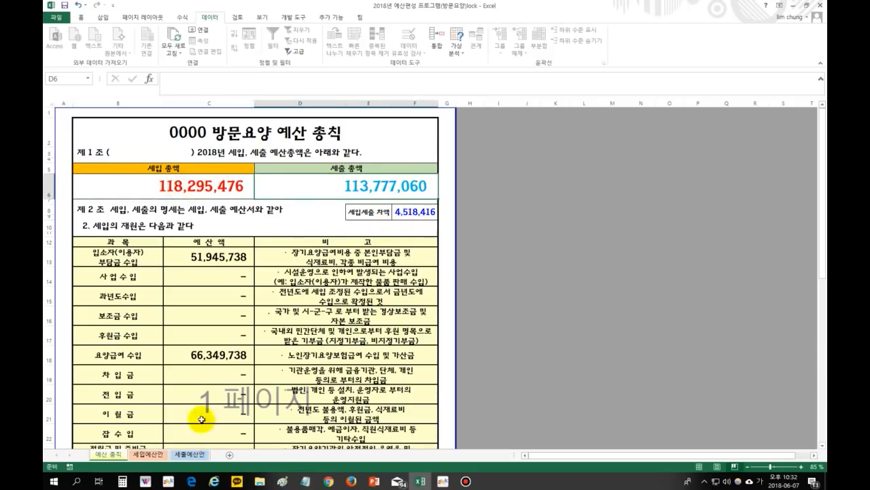
Add a 요양보호사 entry in row 10 of the 급여(직접비) table on 세출예산안 with 인원수 4 and 통상시급 9,200.
click(188, 455)
click(287, 213)
click(316, 213)
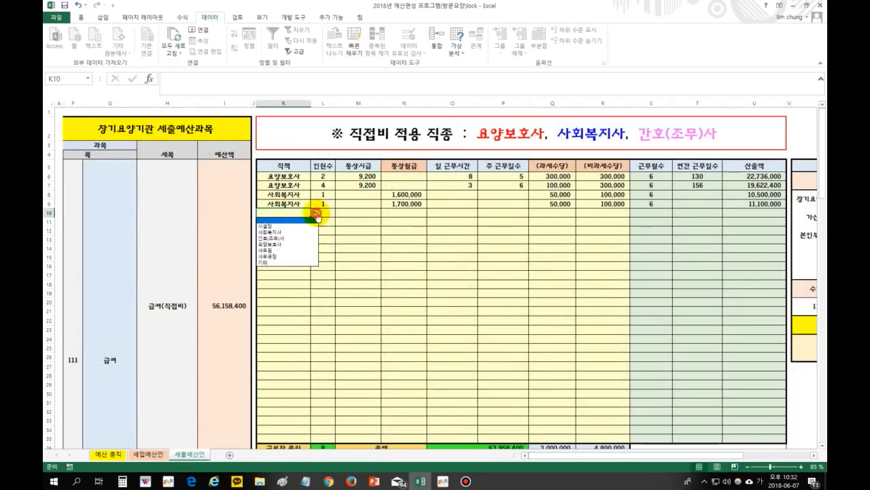
click(310, 243)
click(322, 212)
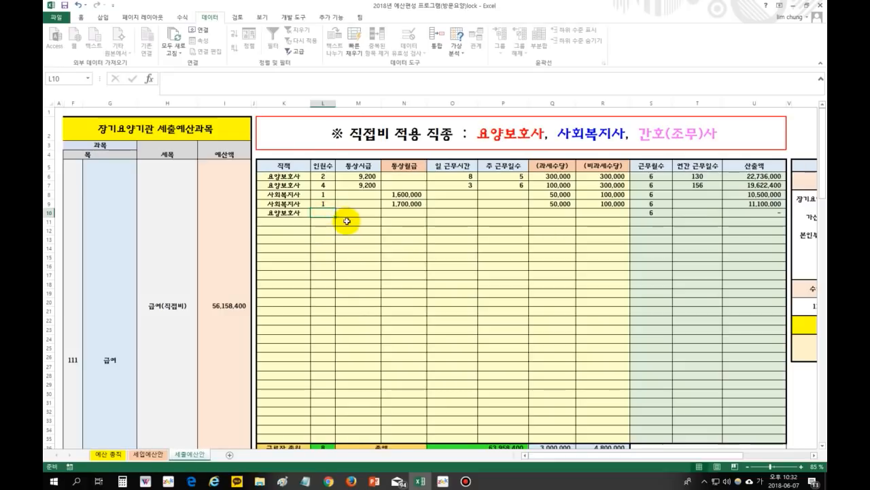
text(4)
click(356, 223)
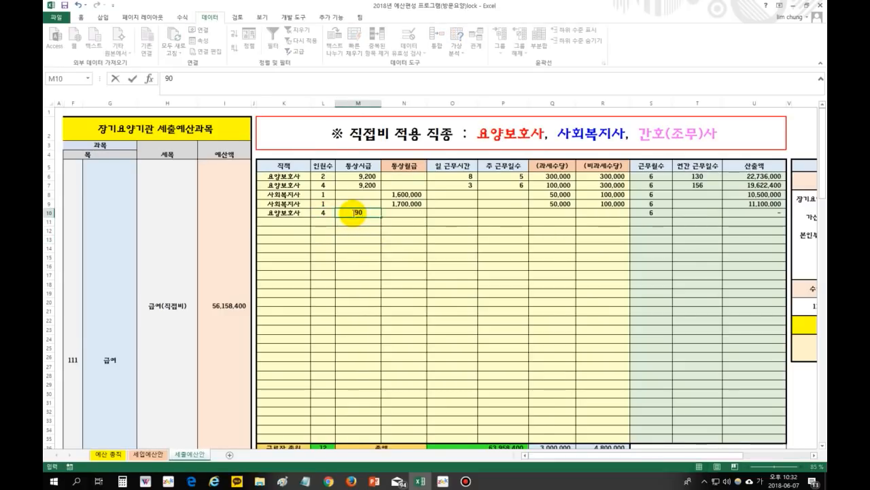
text(9200)
key(Return)
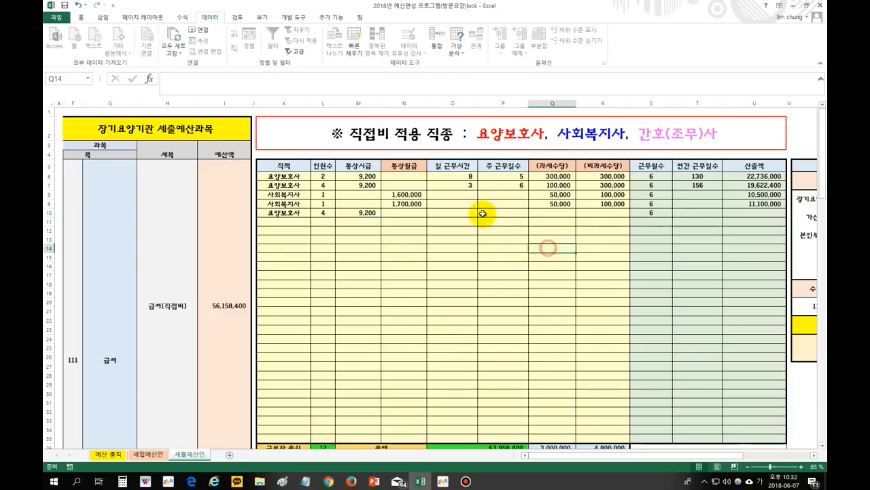
Set the row 10 요양보호사 entry's 일 근무시간 to 5 and 주 근무일수 to 6.
click(466, 213)
text(5)
click(502, 215)
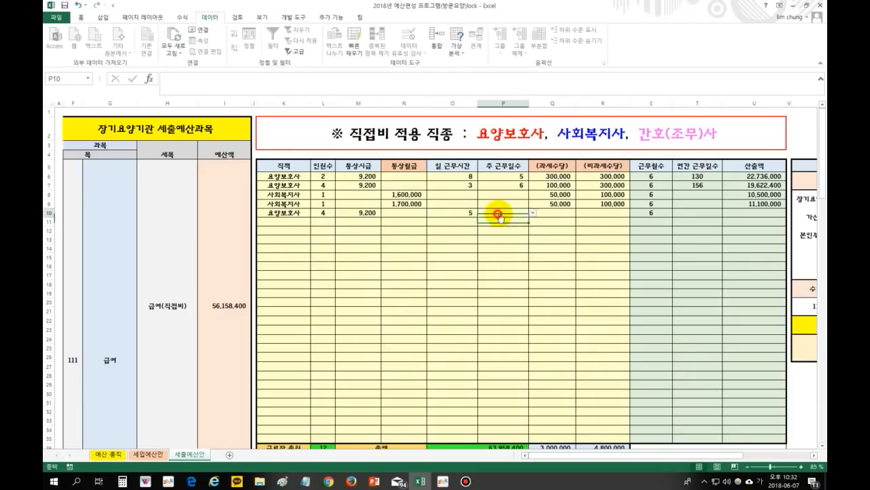
click(533, 212)
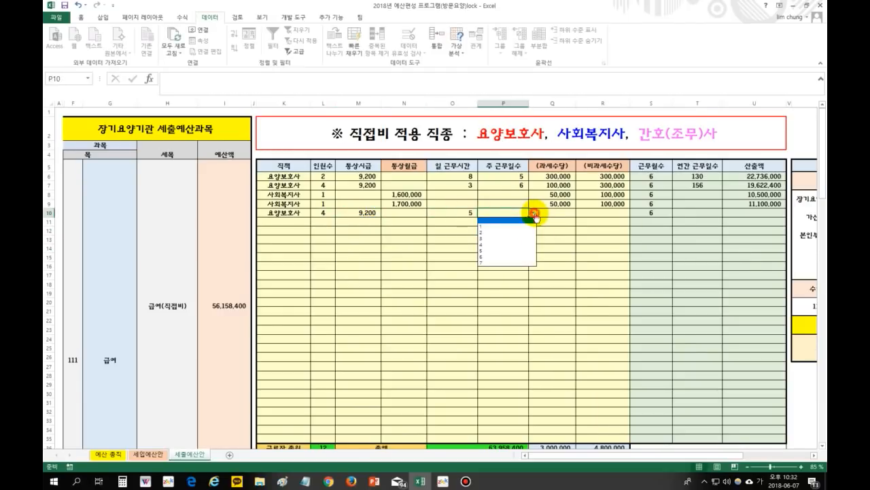
click(522, 258)
Set the 일 근무시간 of the 요양보호사 entry in row 10 to 4 and check the 예산 총칙 totals.
click(474, 216)
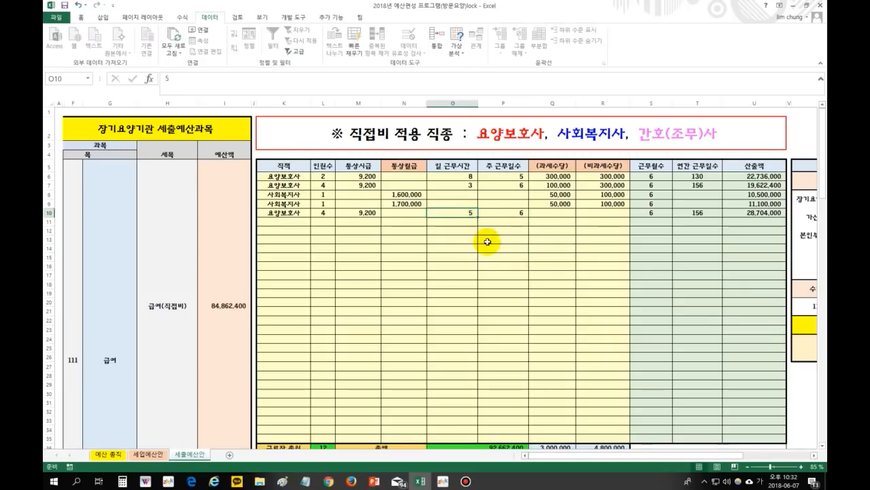
text(4)
click(565, 329)
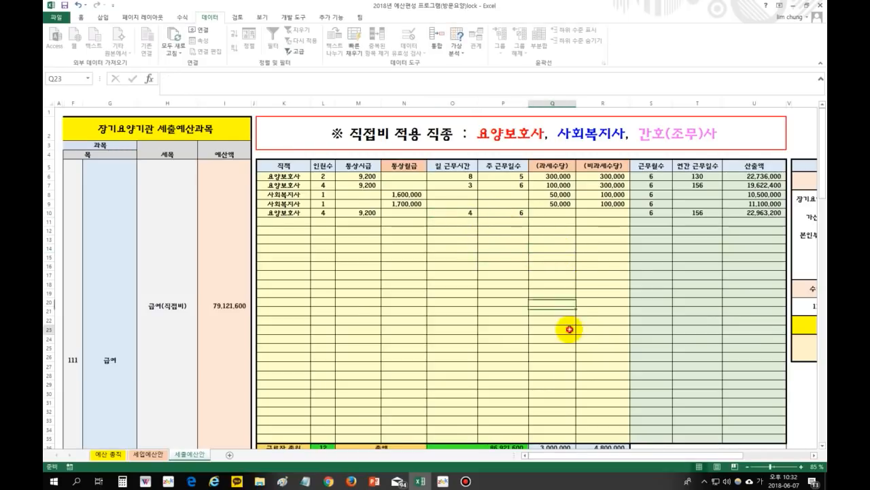
click(109, 454)
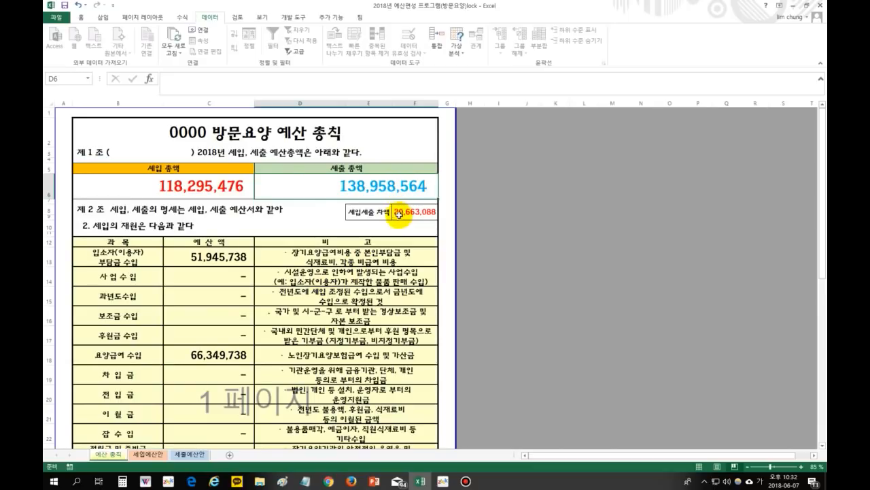
Set the 인원수 of the row 10 요양보호사 entry on 세출예산안 to 2 and check the 세입세출 차액 on 예산 총칙.
click(189, 454)
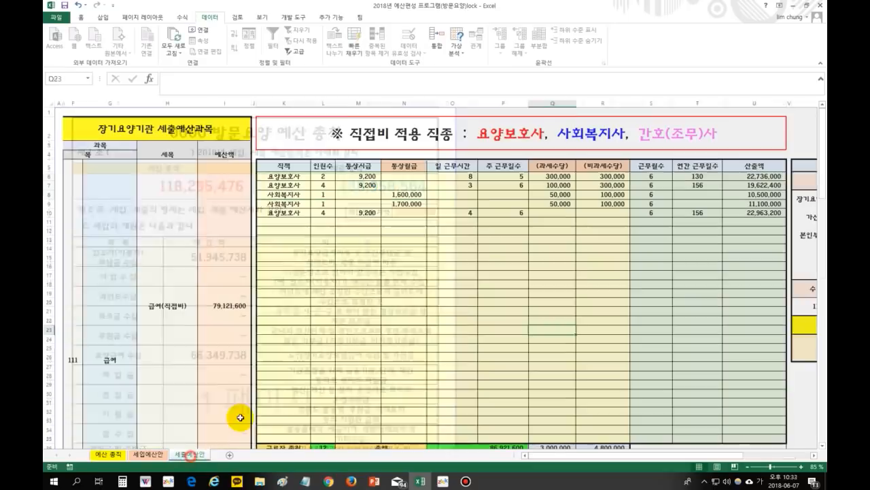
click(321, 214)
text(2)
click(402, 284)
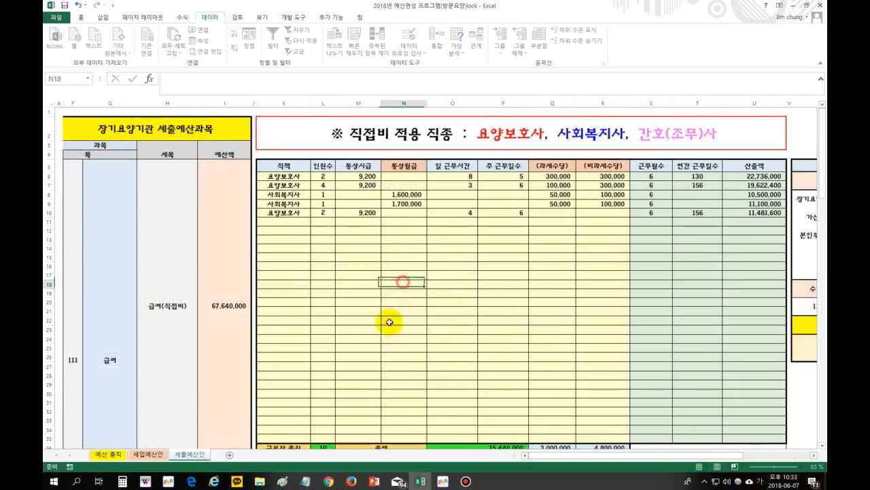
click(112, 454)
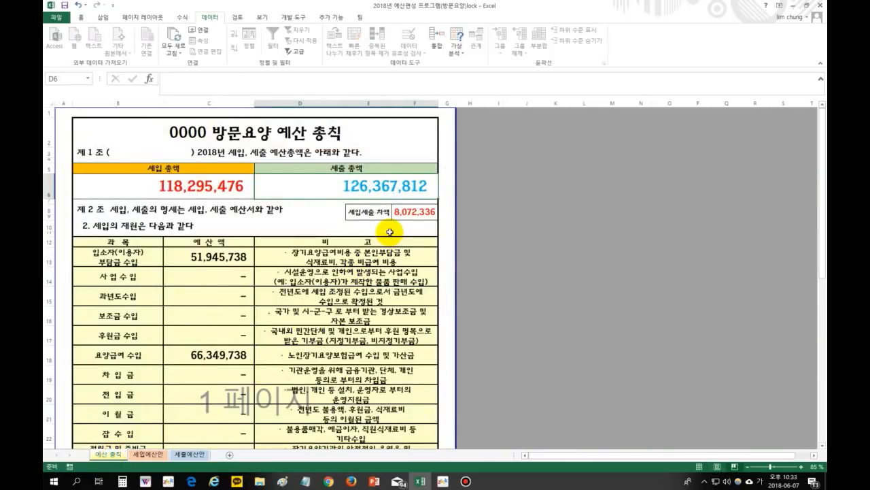
Set the 인원수 of the row 10 요양보호사 entry on 세출예산안 to 1 and check the 세입세출 차액 on 예산 총칙.
click(184, 454)
click(321, 213)
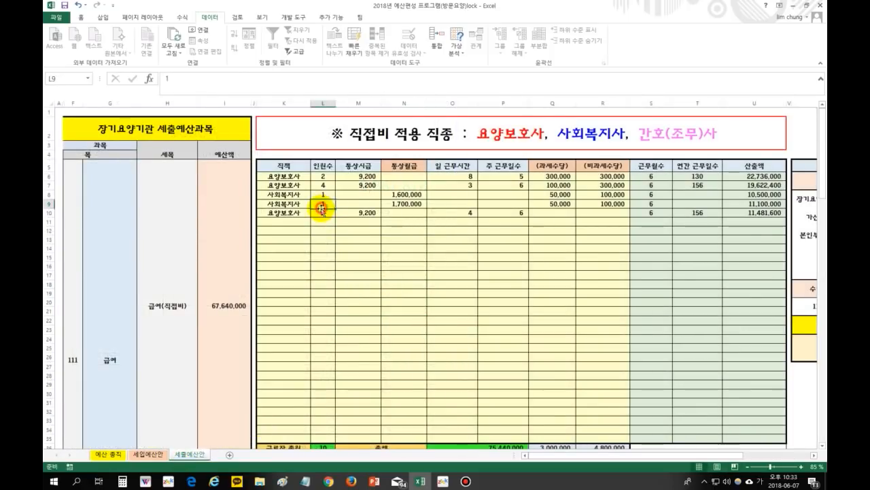
click(442, 258)
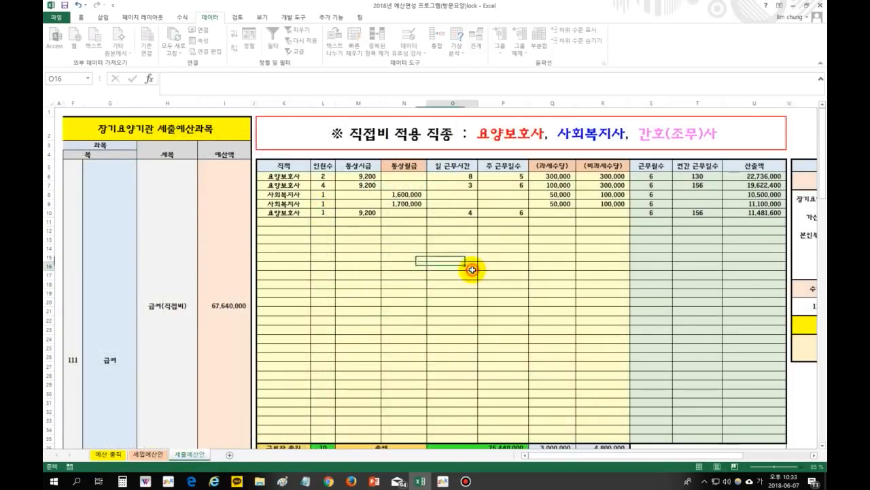
click(119, 455)
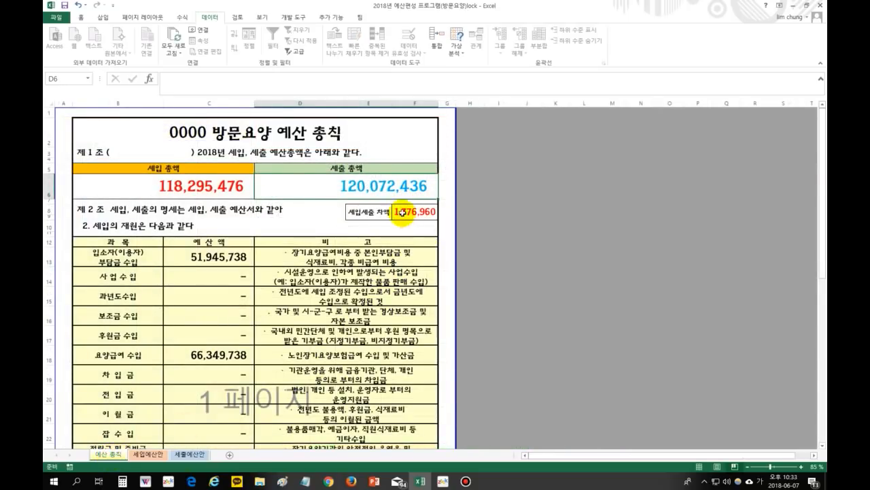
Set the 일 근무시간 of the row 10 요양보호사 entry on 세출예산안 to 3 and check the 예산 총칙 totals.
click(189, 454)
click(472, 301)
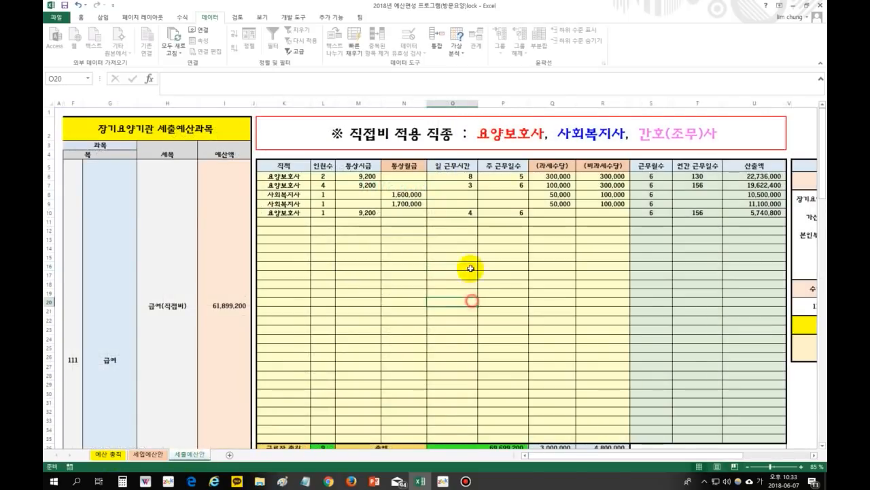
click(468, 213)
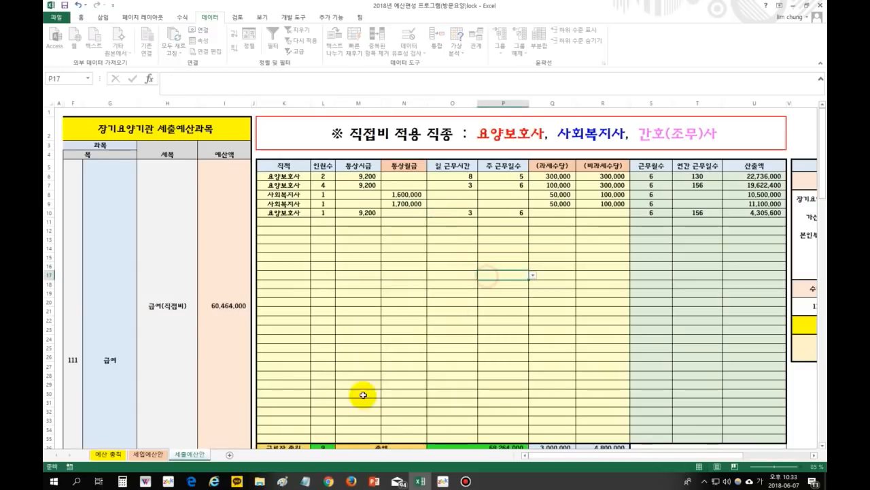
click(111, 454)
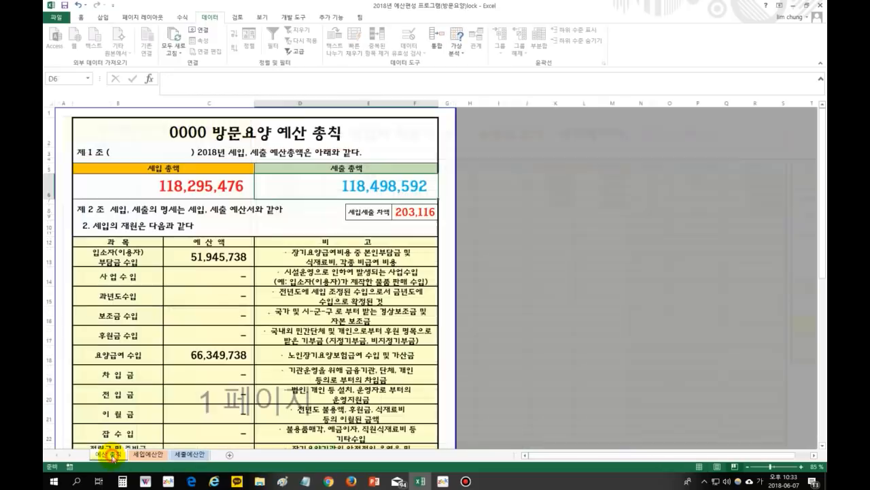
Set the 일 근무시간 of the row 10 요양보호사 entry on 세출예산안 to 2 and check the 세입세출 차액 on 예산 총칙.
click(197, 457)
click(469, 292)
click(468, 212)
click(469, 292)
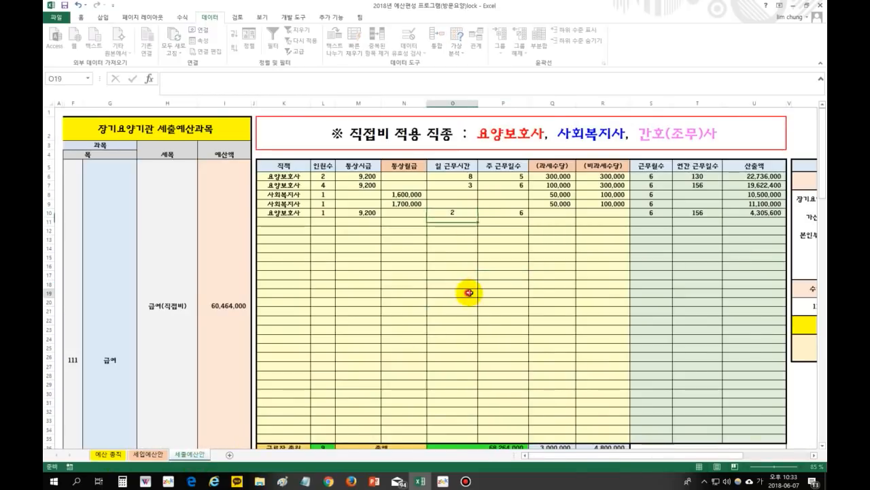
click(111, 454)
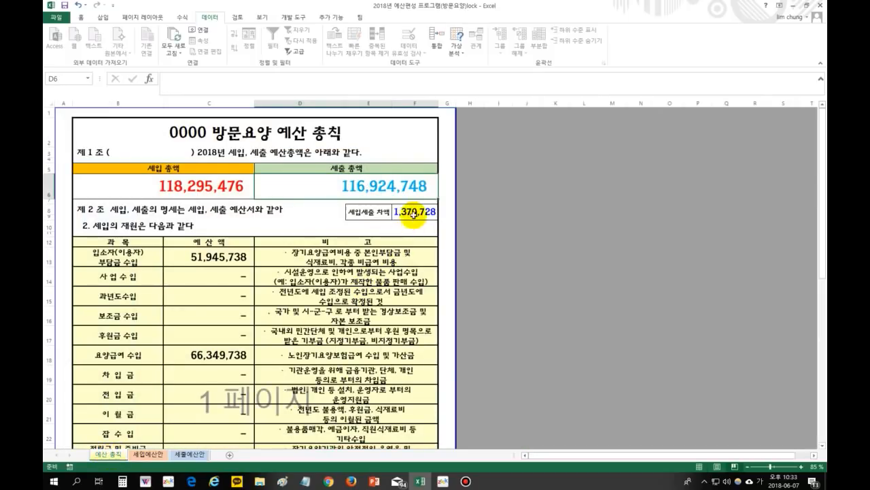
click(413, 212)
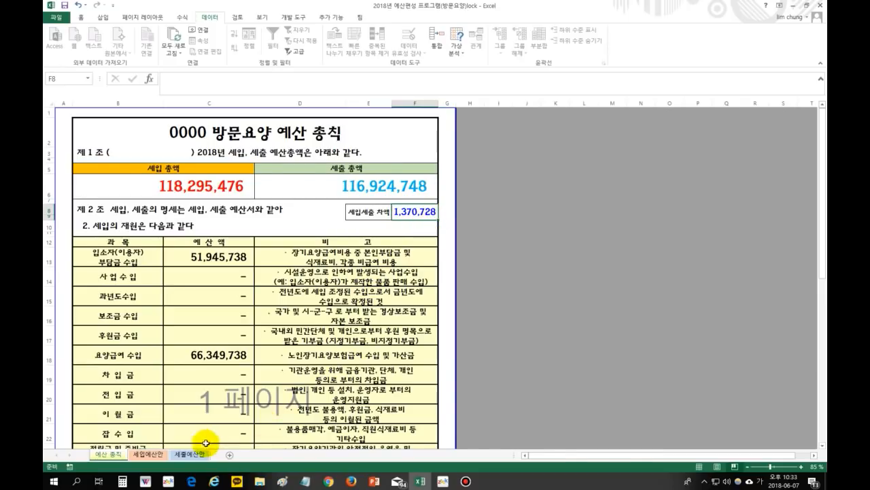
Enter 1370728 as the 예산액 of 잡지출 (711) on 세출예산안 and check the 세입세출 차액 on 예산 총칙.
click(189, 454)
scroll(272, 388, down, 15)
scroll(271, 376, down, 4)
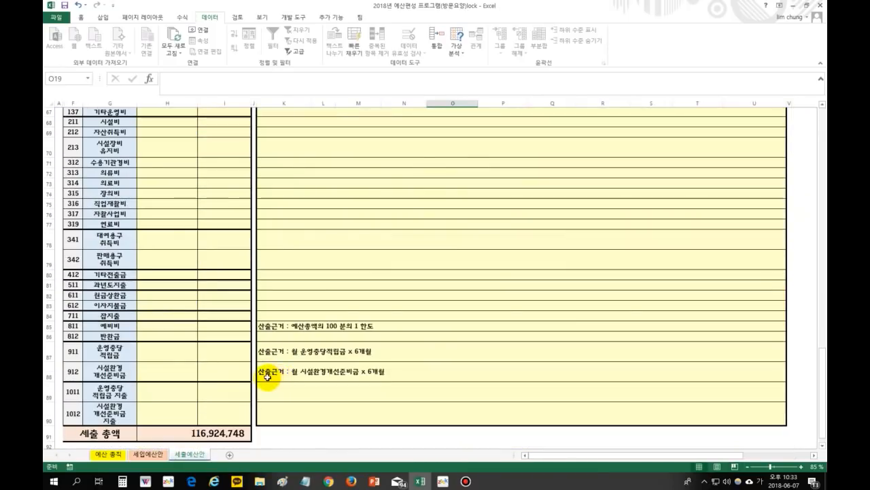
scroll(184, 367, up, 1)
click(221, 354)
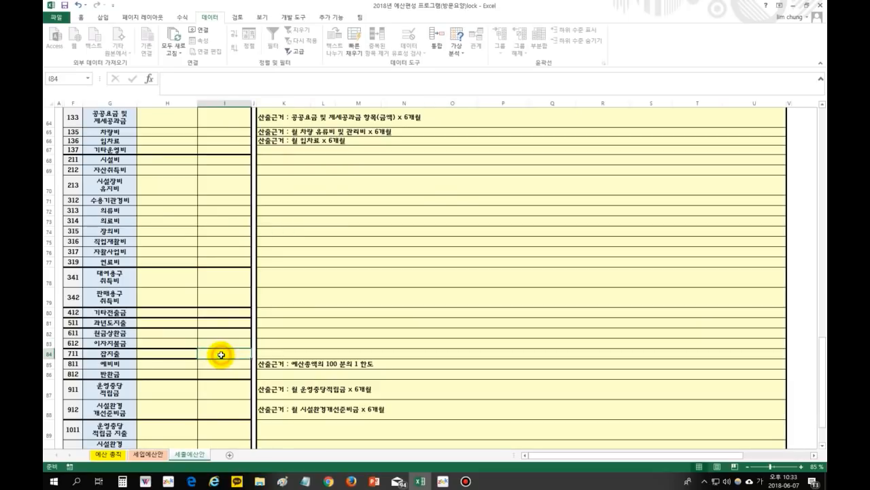
text(1370728)
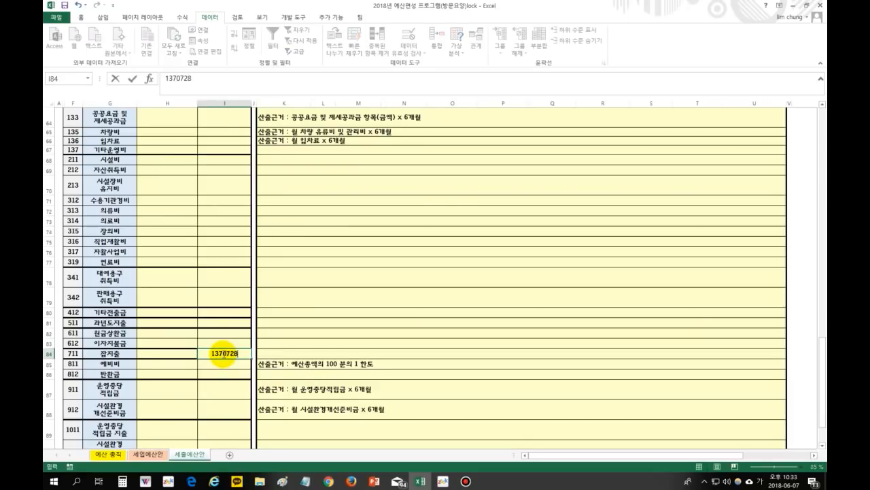
click(282, 330)
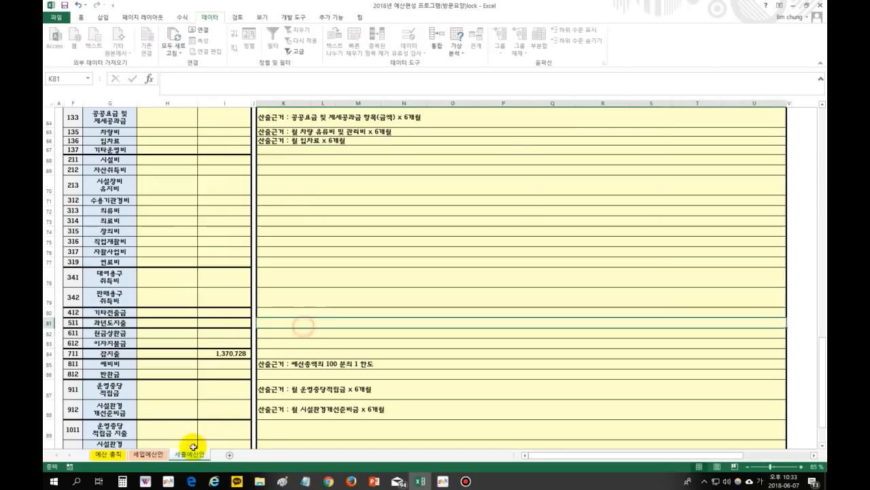
click(107, 454)
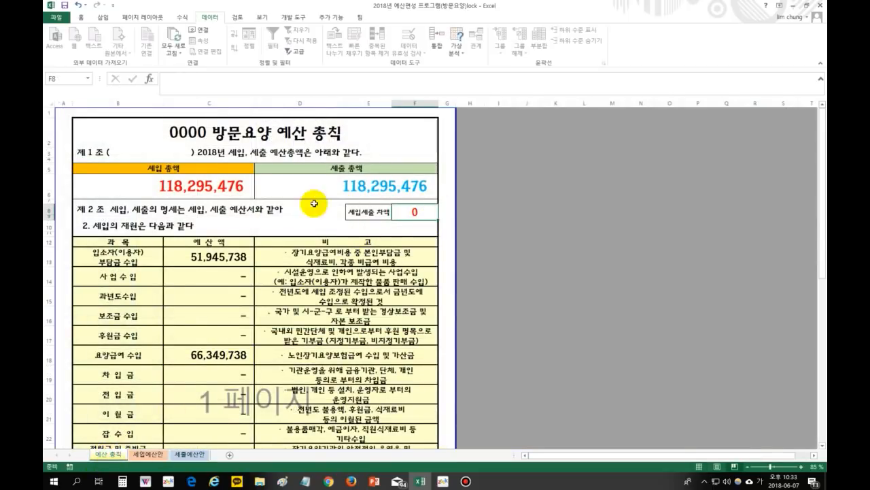
Look over the 세입예산안 and 세출예산안 sheets and compare 세입 총액, 세출 총액 and 세입세출 차액 on 예산 총칙.
click(148, 454)
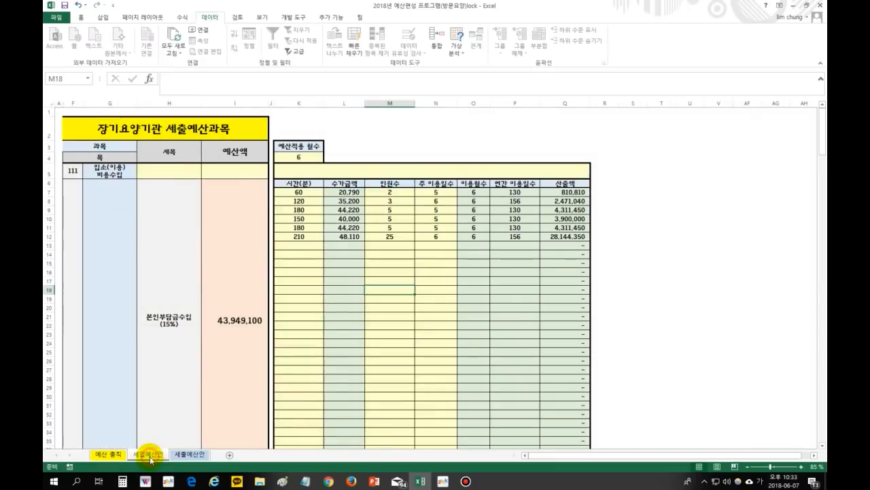
click(193, 456)
click(108, 454)
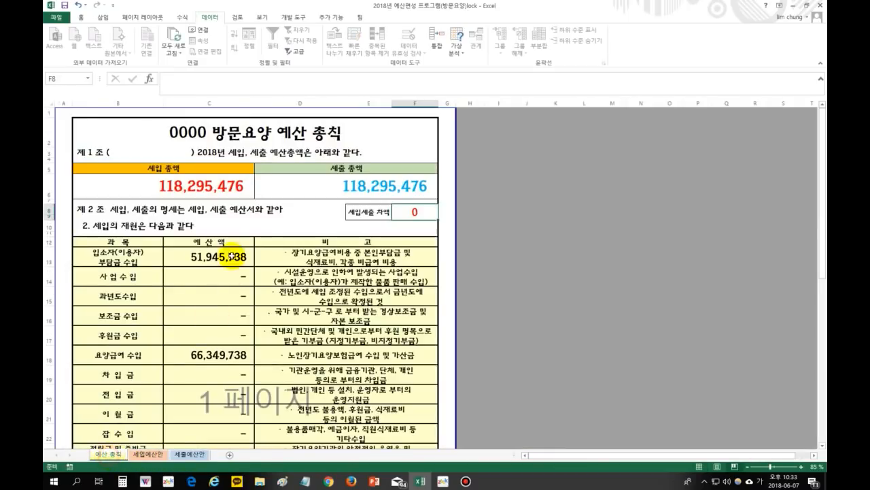
click(213, 183)
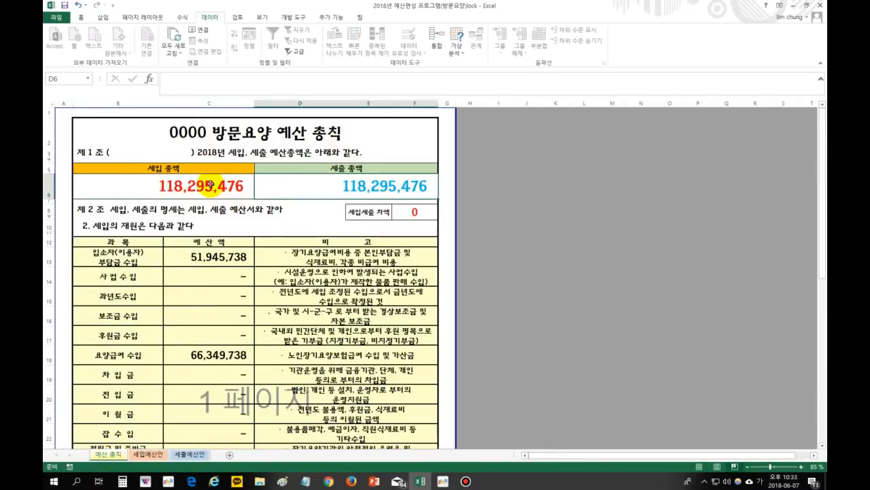
click(409, 211)
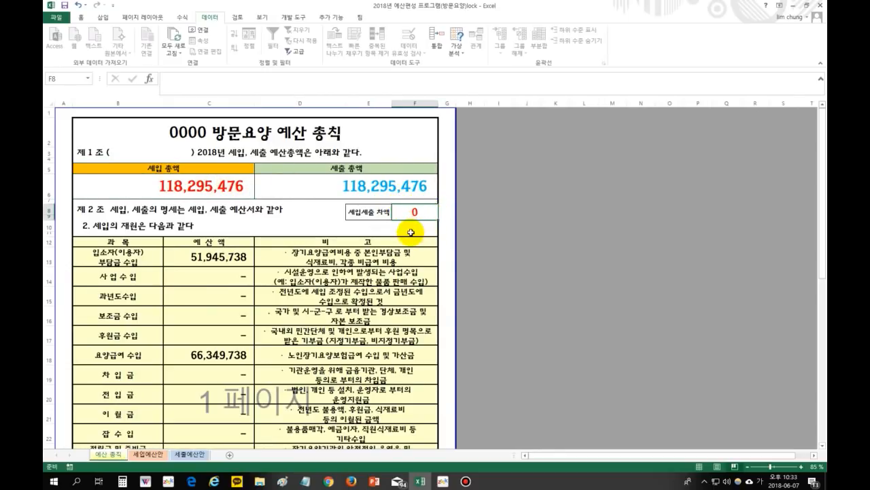
Examine the income items at the end of 세입예산안, from 가산금 수입 down to 세입 총계.
click(151, 454)
scroll(231, 394, down, 20)
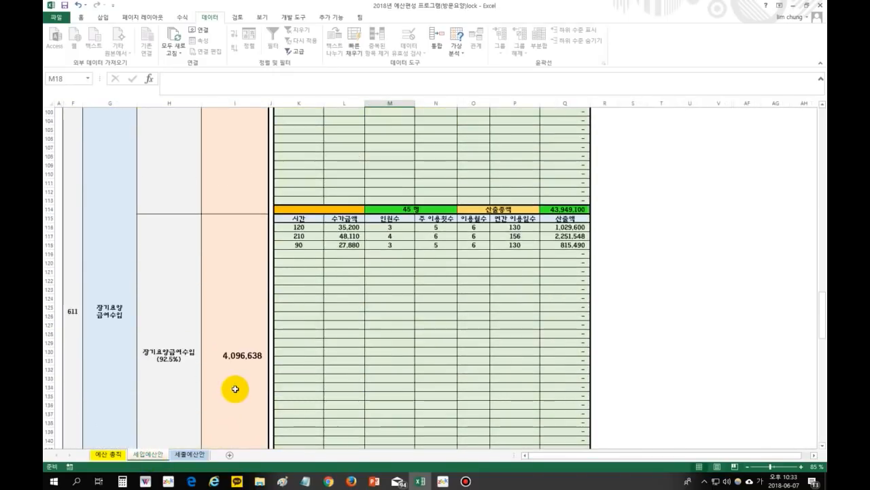
scroll(235, 388, down, 20)
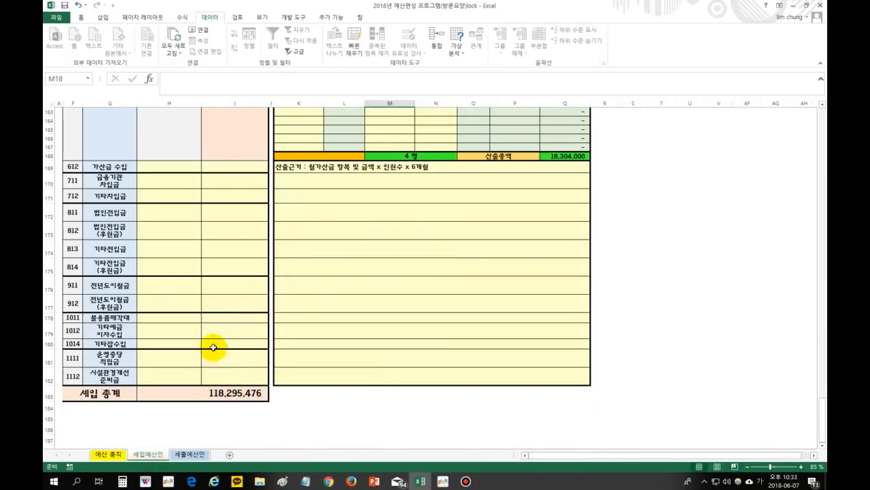
scroll(213, 347, up, 1)
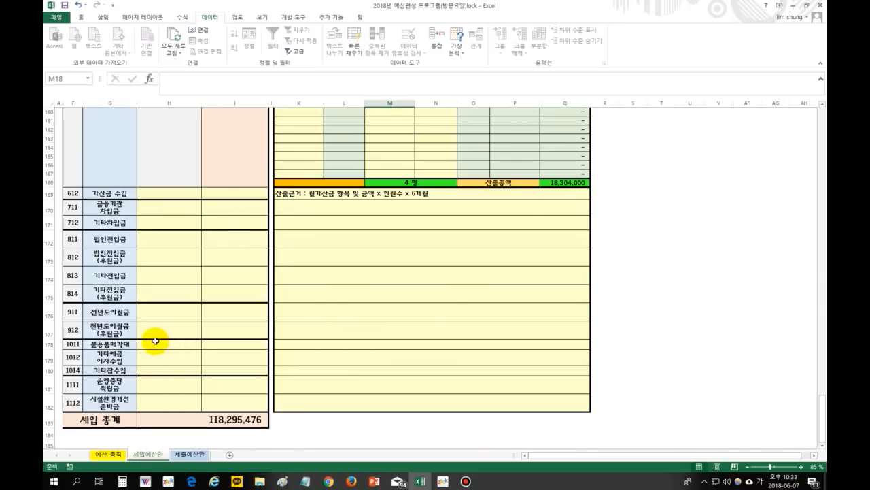
scroll(172, 366, up, 5)
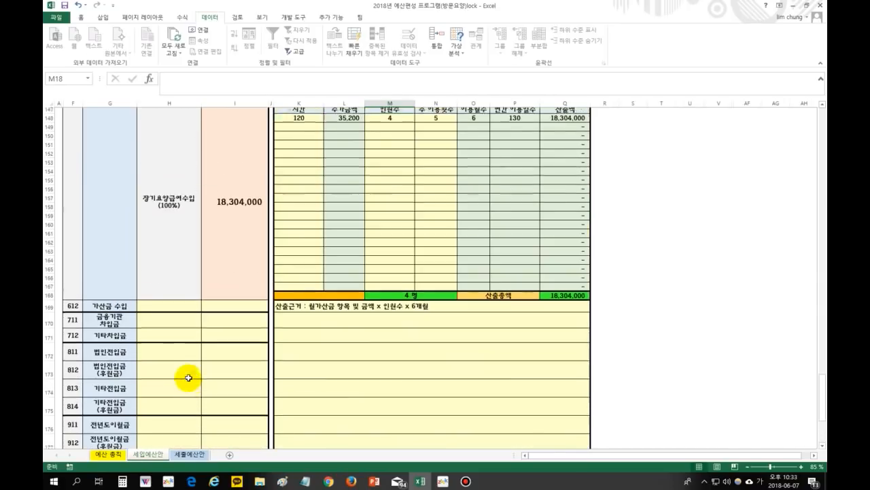
scroll(214, 365, down, 3)
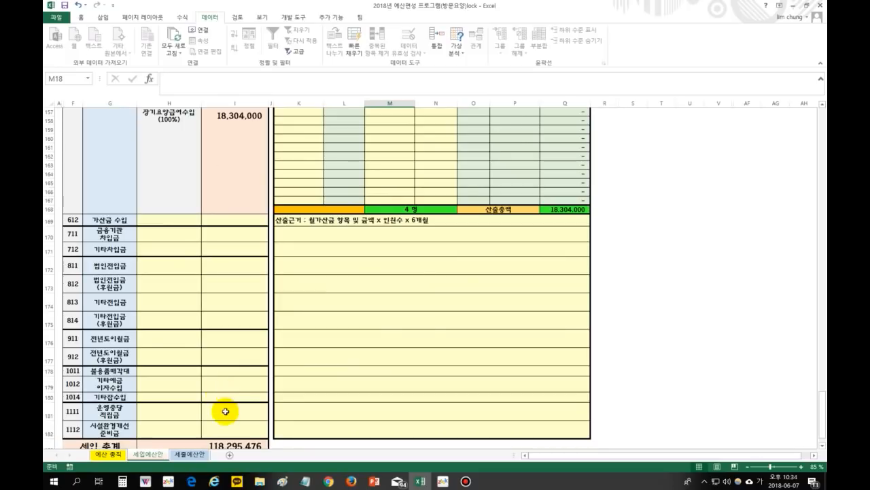
Look over the income items on 세입예산안, from 본인부담금수입 through 장기요양급여수입 down to 세입 총계.
scroll(225, 411, up, 20)
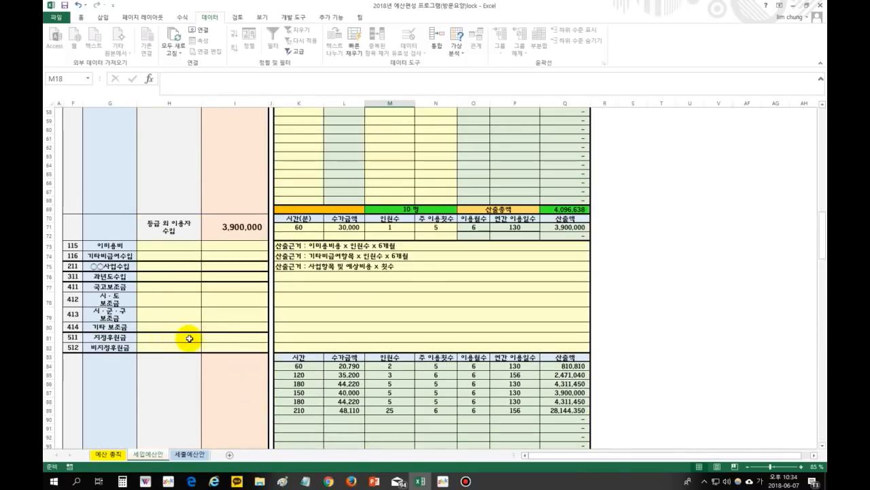
scroll(201, 341, up, 10)
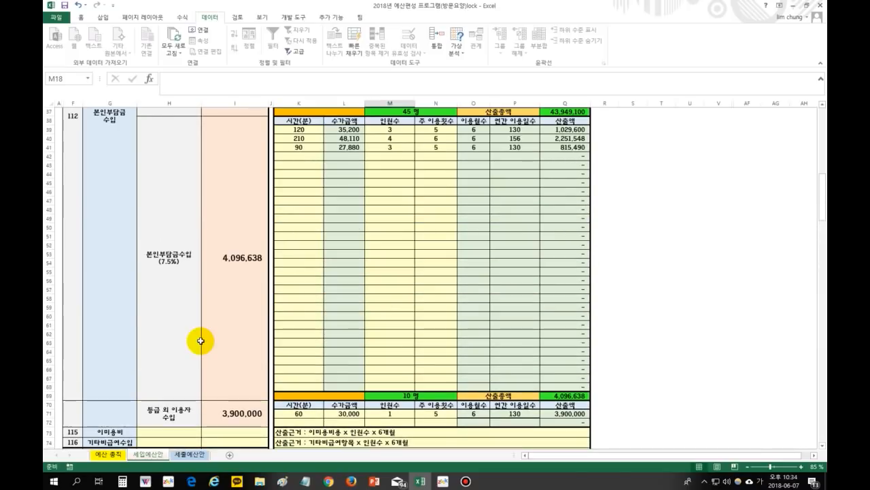
scroll(200, 341, down, 9)
scroll(200, 341, up, 10)
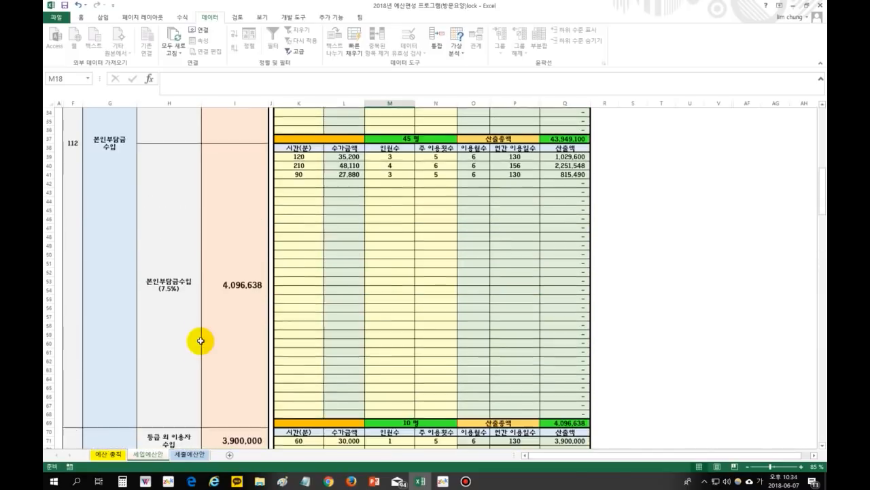
scroll(201, 341, down, 10)
scroll(201, 341, down, 20)
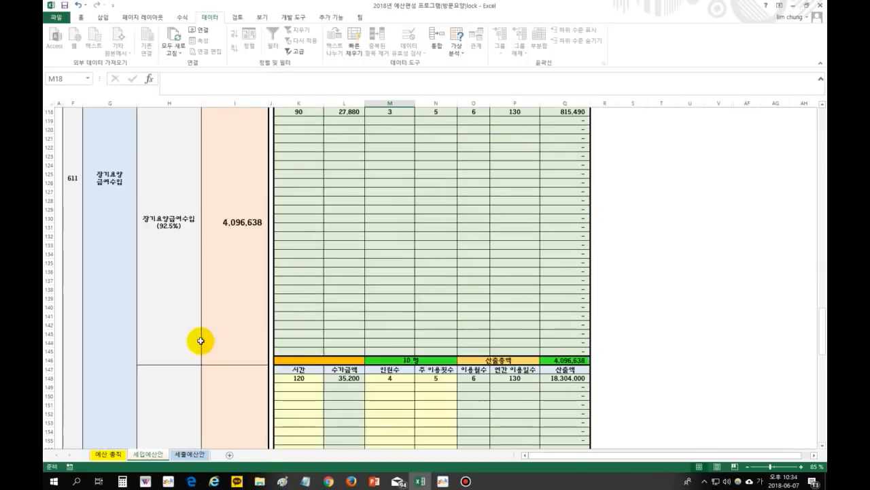
scroll(185, 347, down, 2)
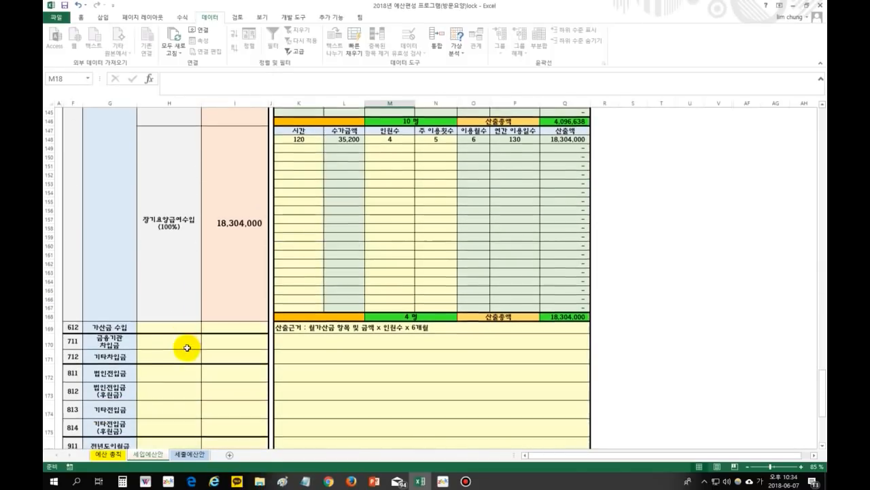
scroll(186, 346, down, 3)
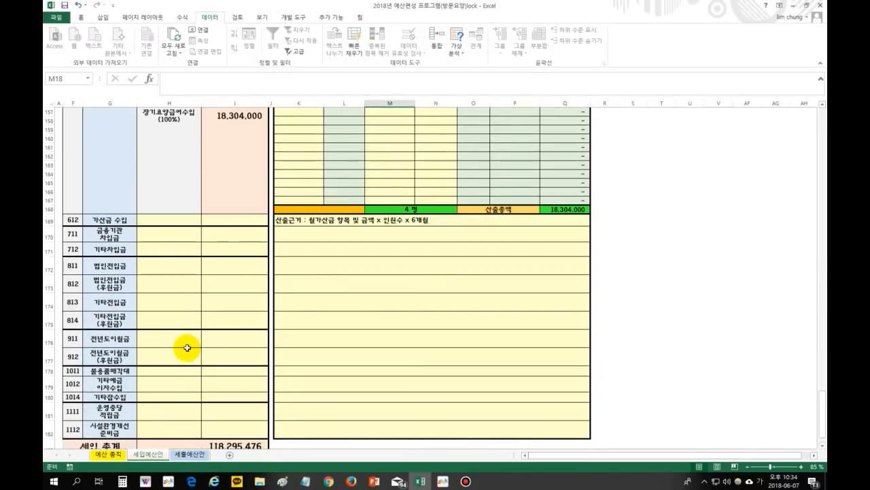
Examine the 기타잡수입 (1014) row on 세입예산안 alongside 잡지출 (711) on 세출예산안 and the 세입세출 차액 on 예산 총칙.
click(114, 398)
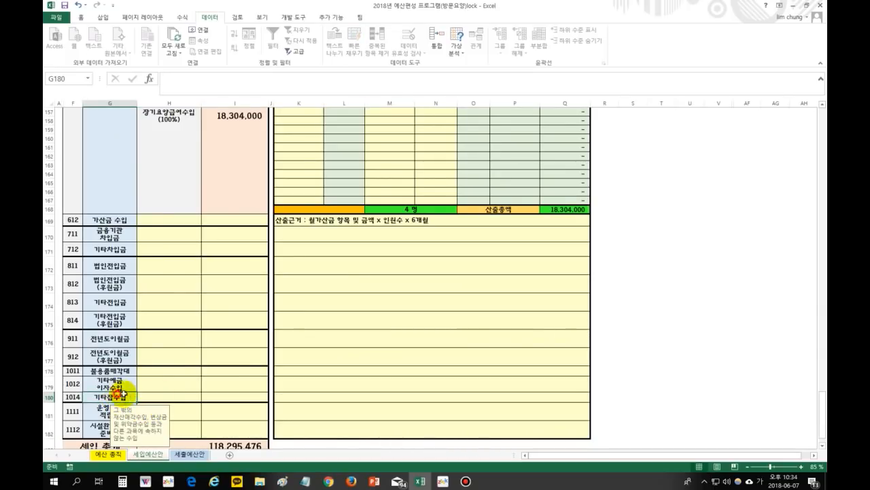
click(219, 399)
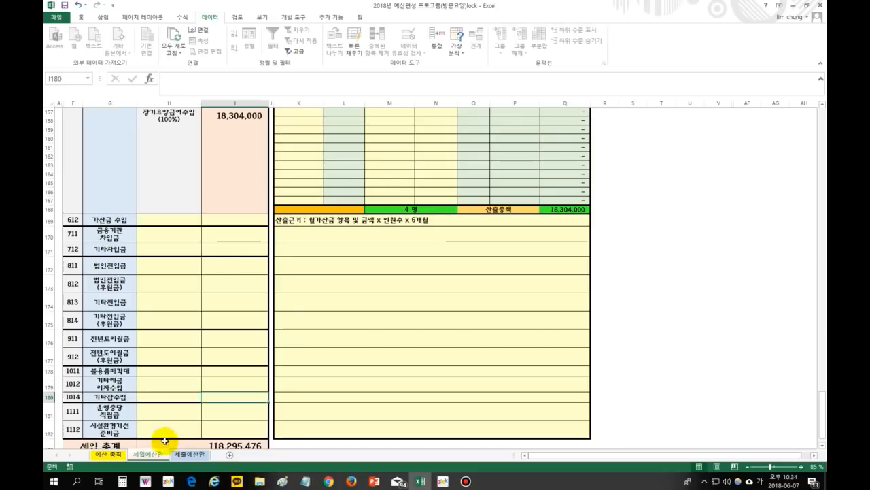
click(181, 454)
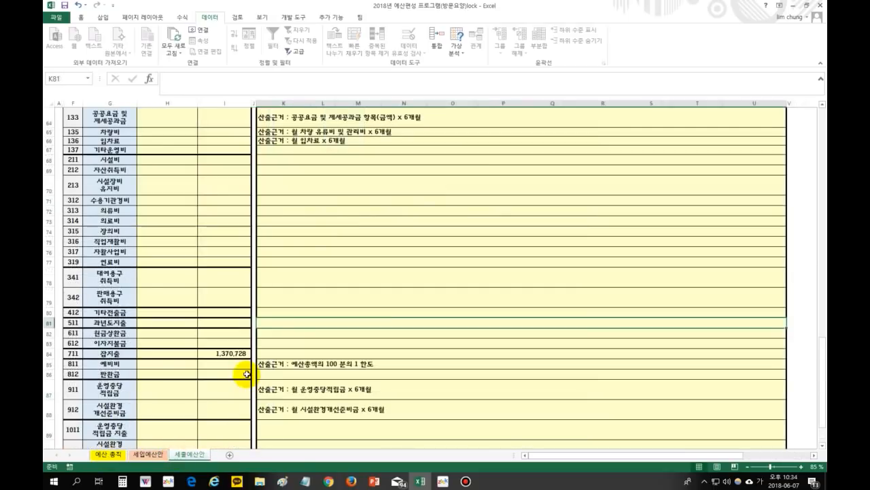
click(107, 454)
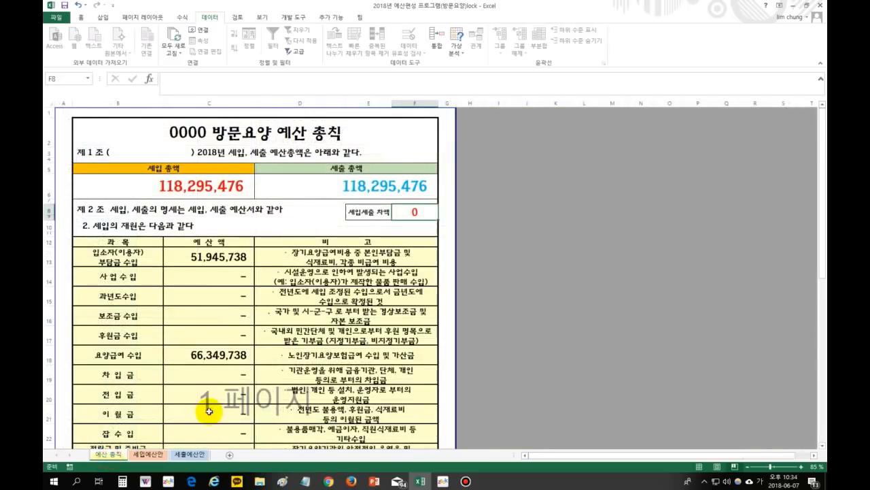
click(148, 455)
scroll(238, 398, down, 1)
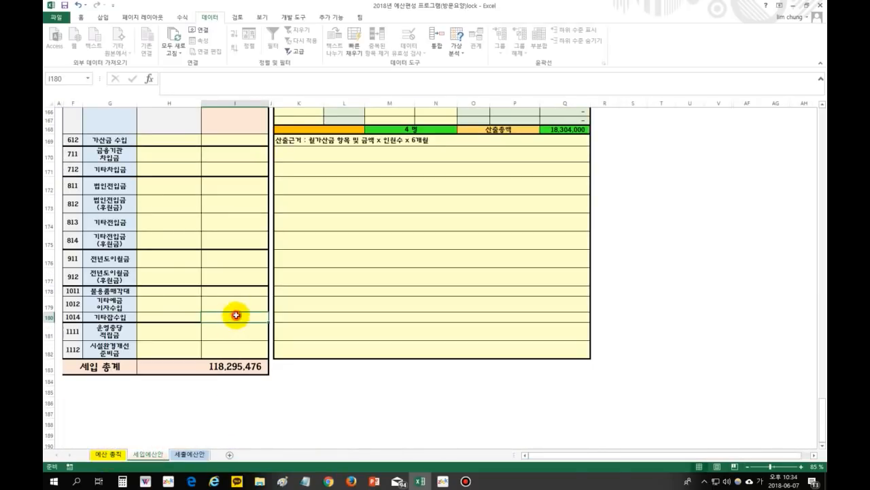
click(186, 454)
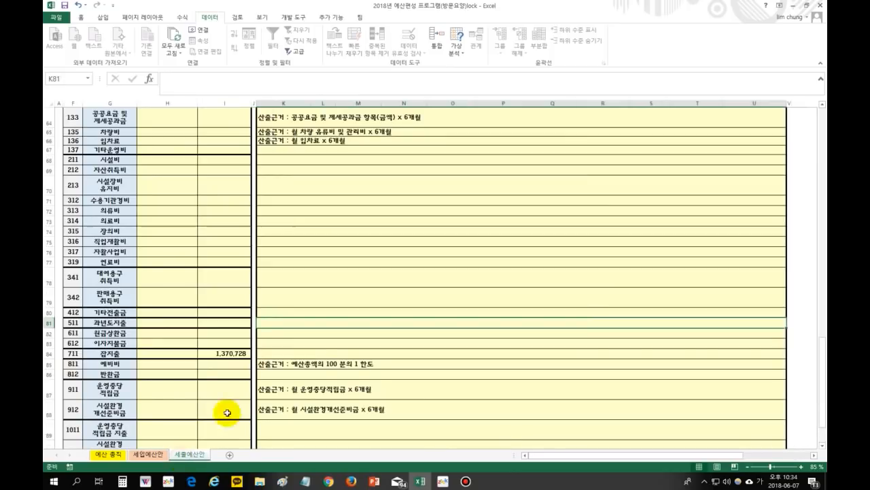
Clear the 예산액 of 잡지출 (711) on 세출예산안 and check the 세입세출 차액 on 예산 총칙.
click(230, 354)
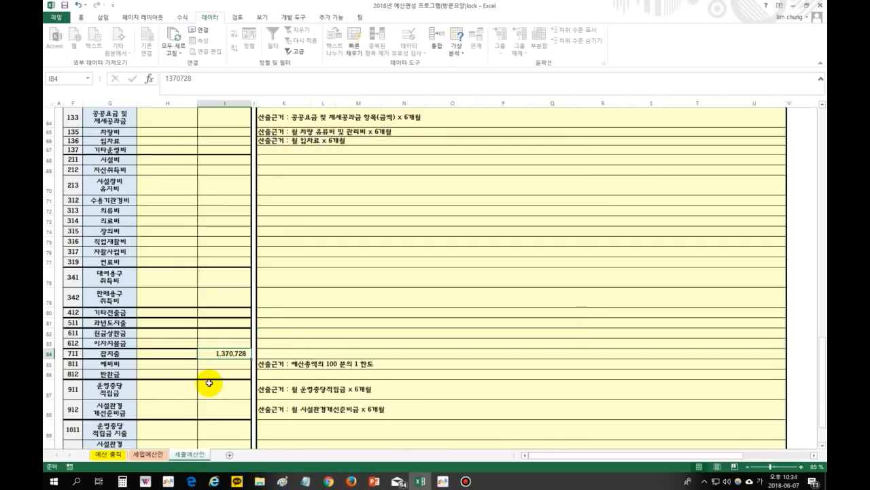
key(Delete)
click(105, 456)
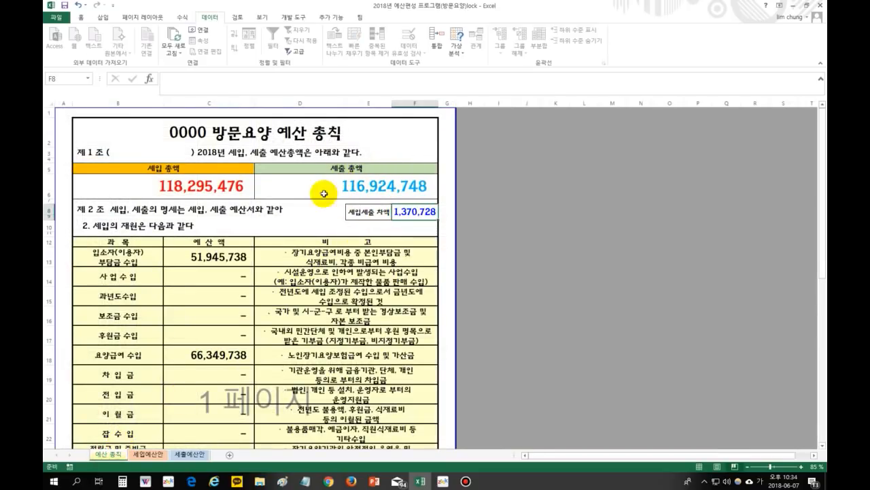
Look over the expenditure items on 세출예산안, from 각종 수당 down to 세출 총액.
click(181, 454)
scroll(267, 346, up, 6)
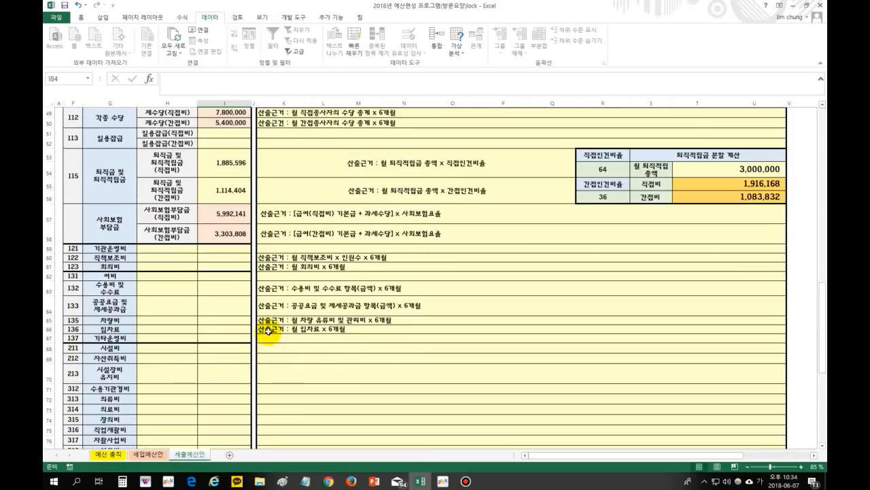
scroll(270, 333, down, 4)
scroll(269, 331, down, 3)
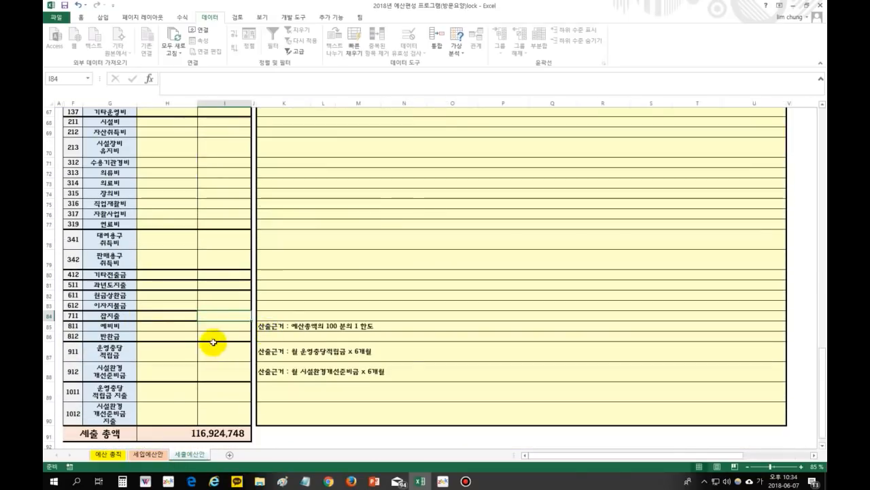
scroll(230, 312, up, 9)
scroll(228, 353, down, 7)
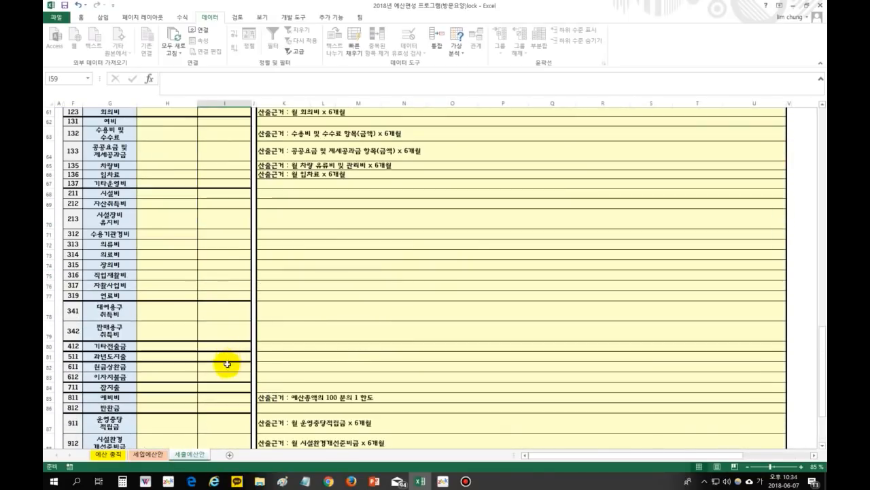
scroll(224, 371, down, 2)
click(216, 367)
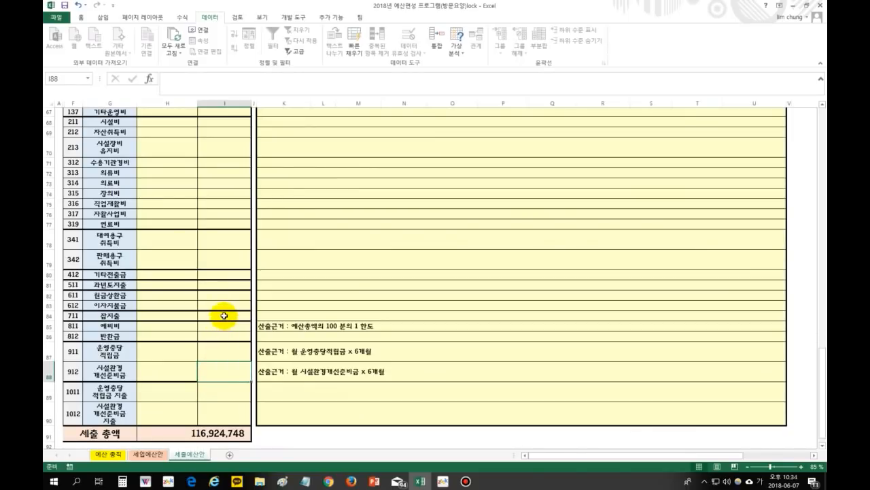
click(224, 316)
text(1370)
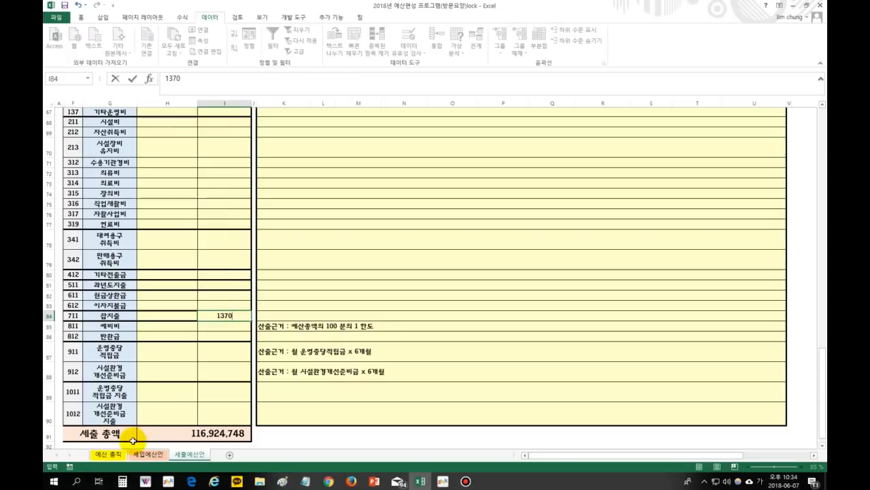
click(114, 453)
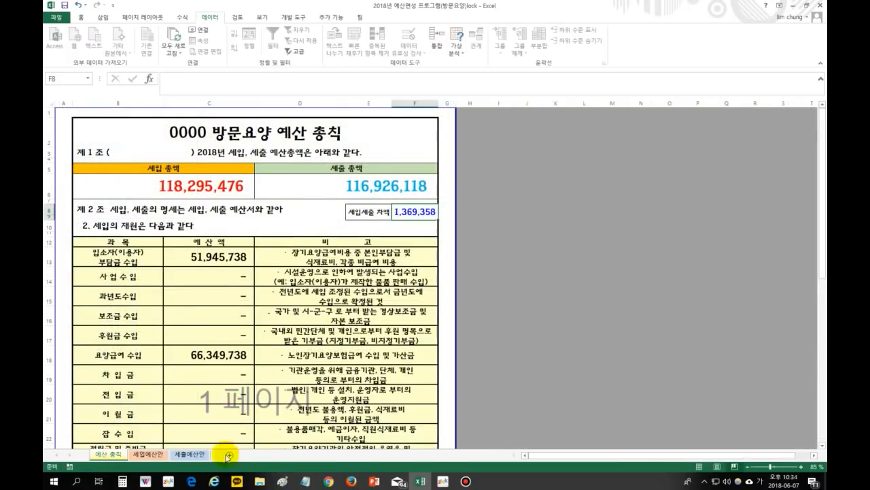
click(190, 453)
click(242, 408)
drag(228, 305, 227, 326)
key(Delete)
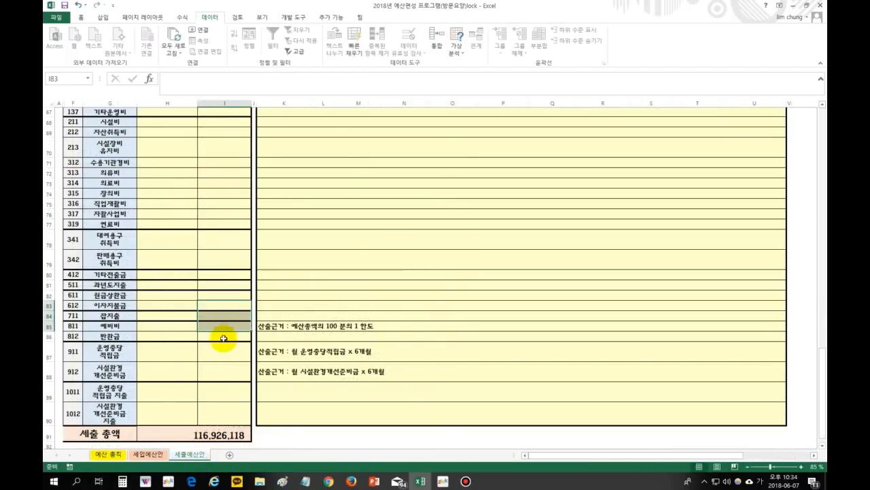
Read the 세입세출 차액 on 예산 총칙, enter 1370728 as the 예산액 of 잡지출 (711) on 세출예산안, and recheck the totals.
click(105, 454)
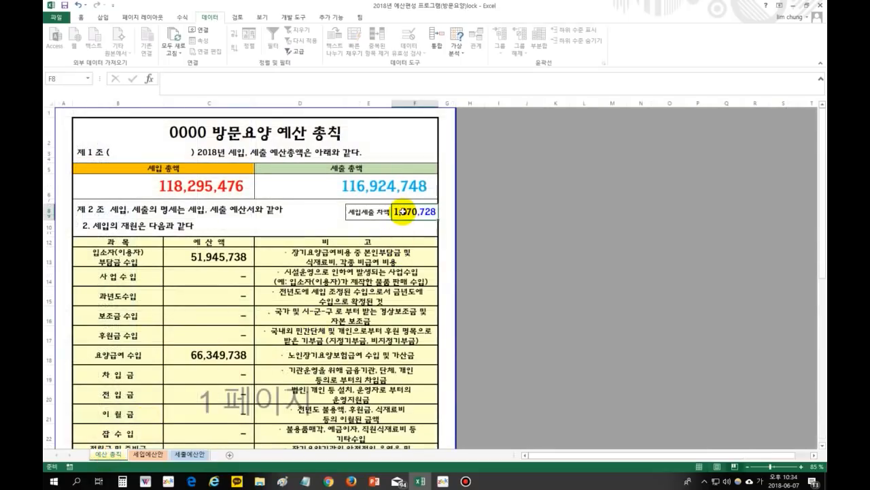
click(189, 454)
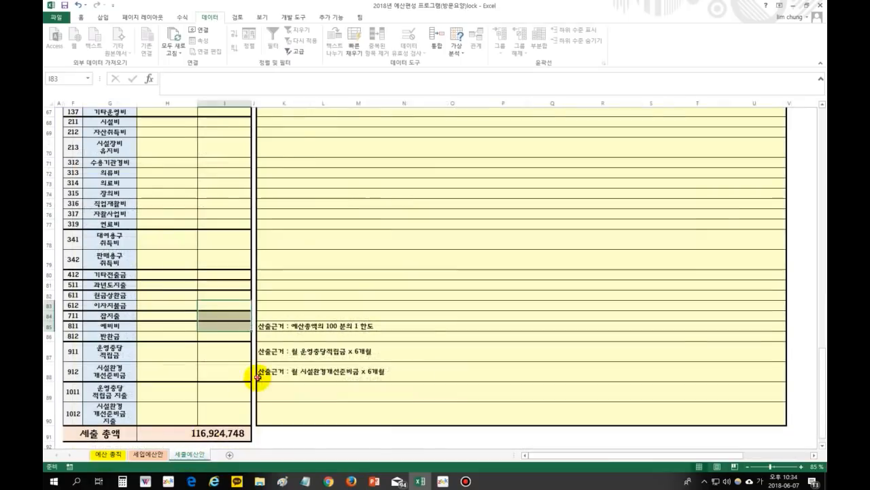
click(224, 314)
text(7728)
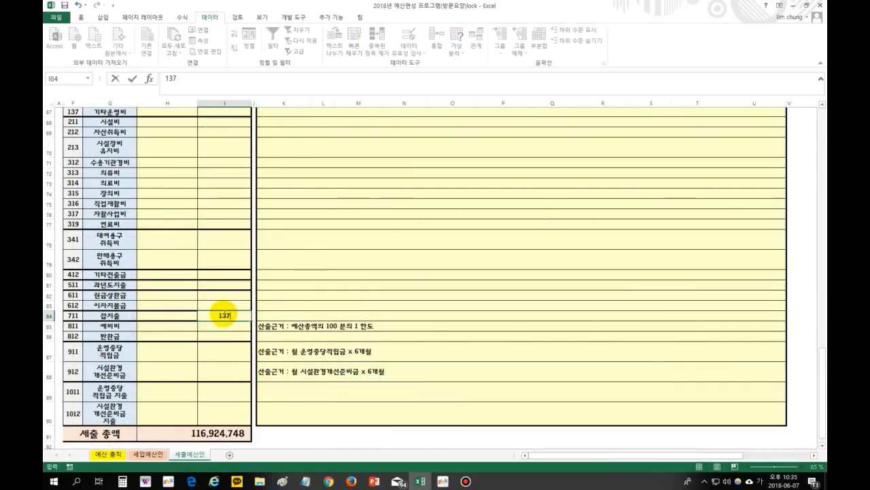
key(BackSpace)
key(BackSpace)
key(BackSpace)
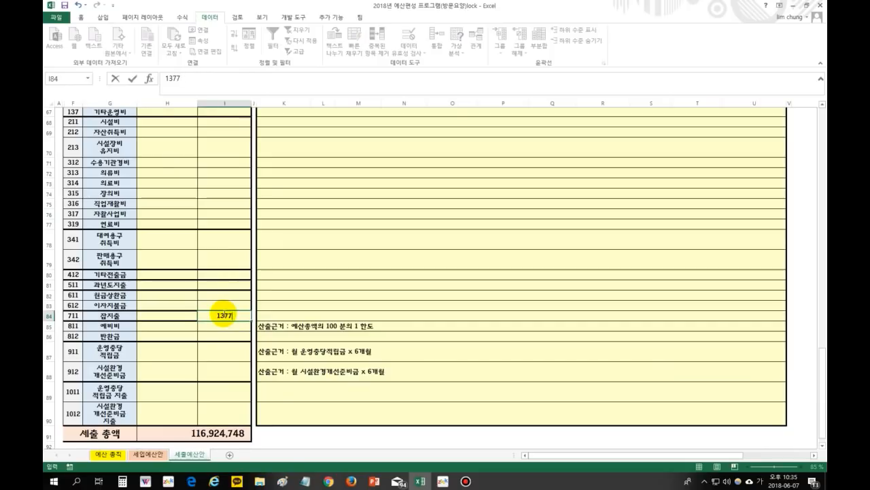
text(072)
key(Return)
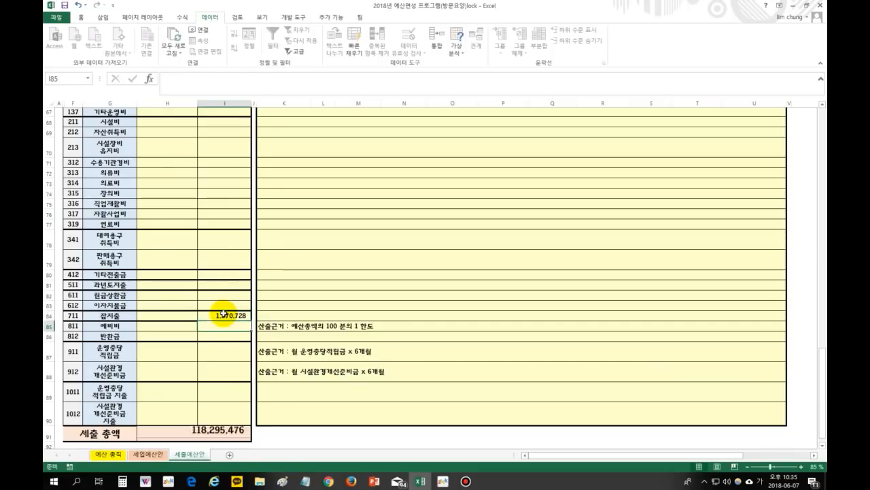
click(109, 453)
drag(345, 355, 344, 335)
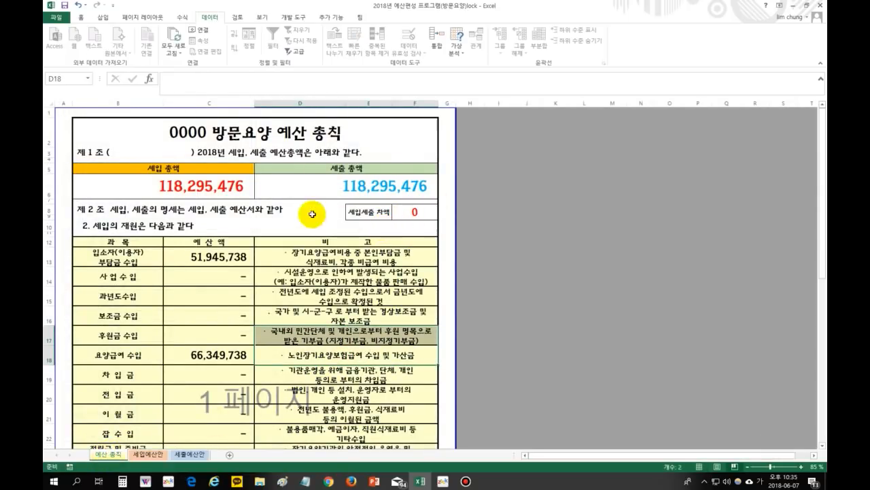
click(304, 177)
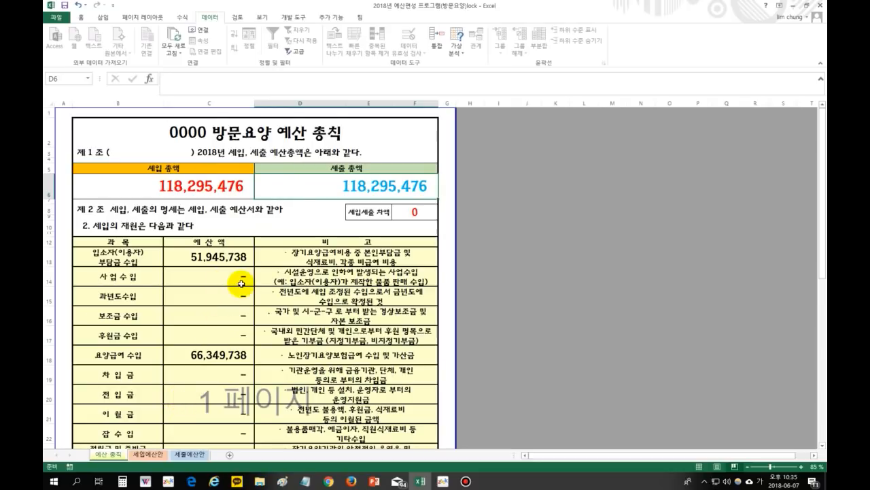
Open the 예산 총칙 title and the 제 1 조 sentence for editing, leave both cells, and switch to the presentation's title slide.
click(249, 129)
double_click(250, 129)
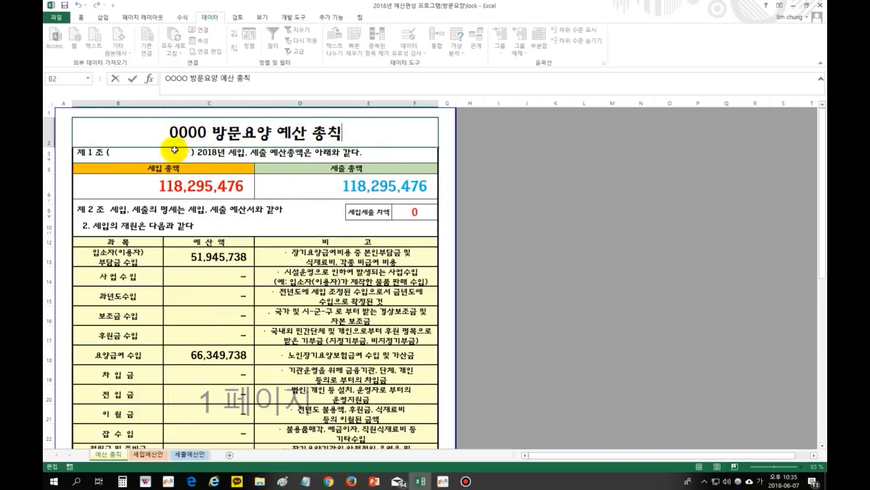
click(142, 156)
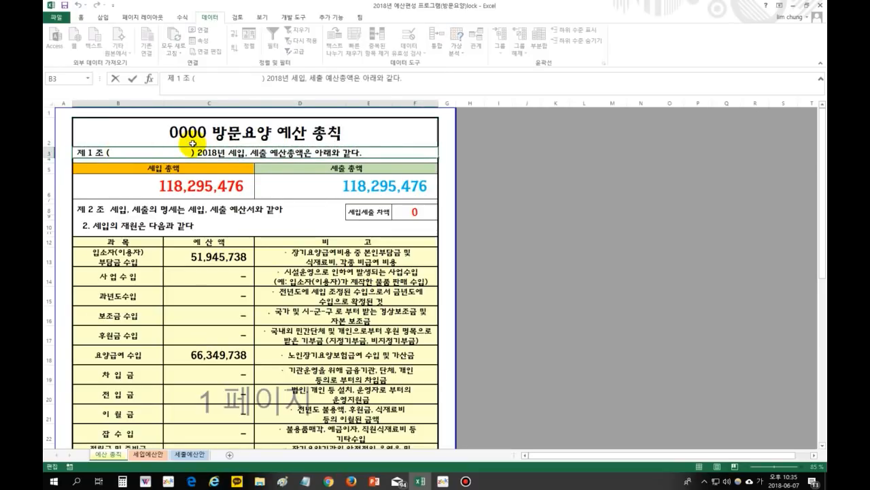
click(271, 209)
click(293, 132)
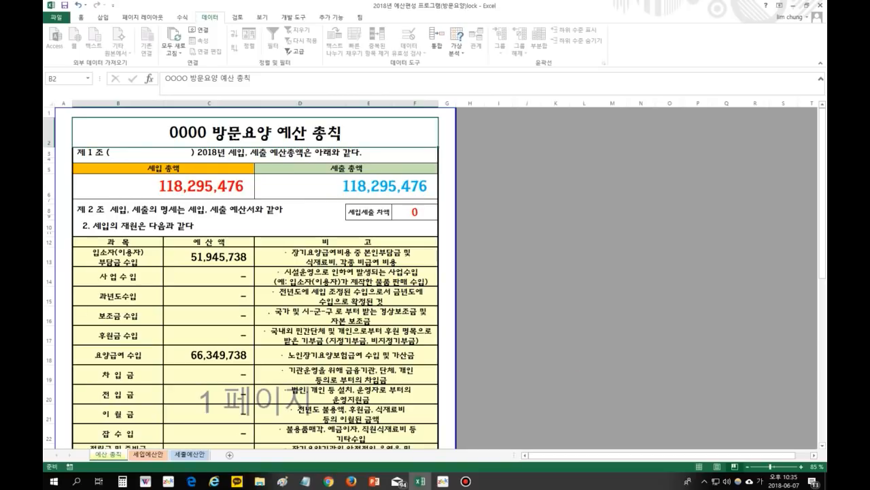
key(alt+Tab)
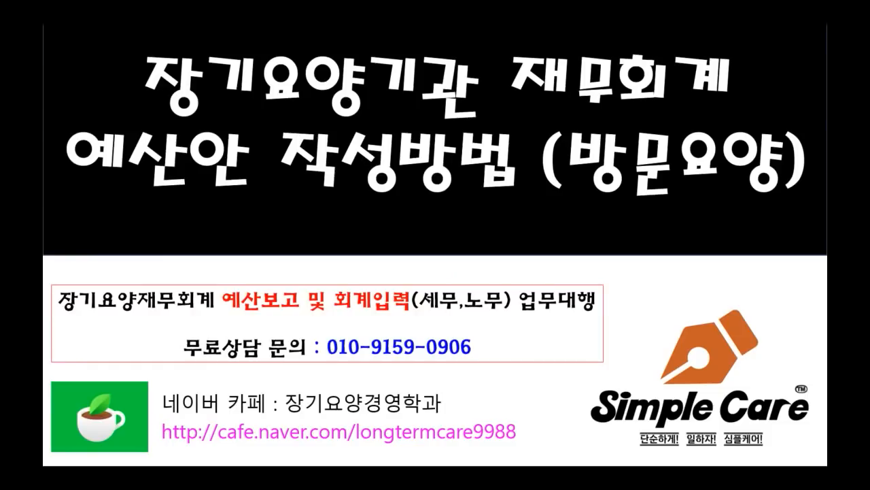